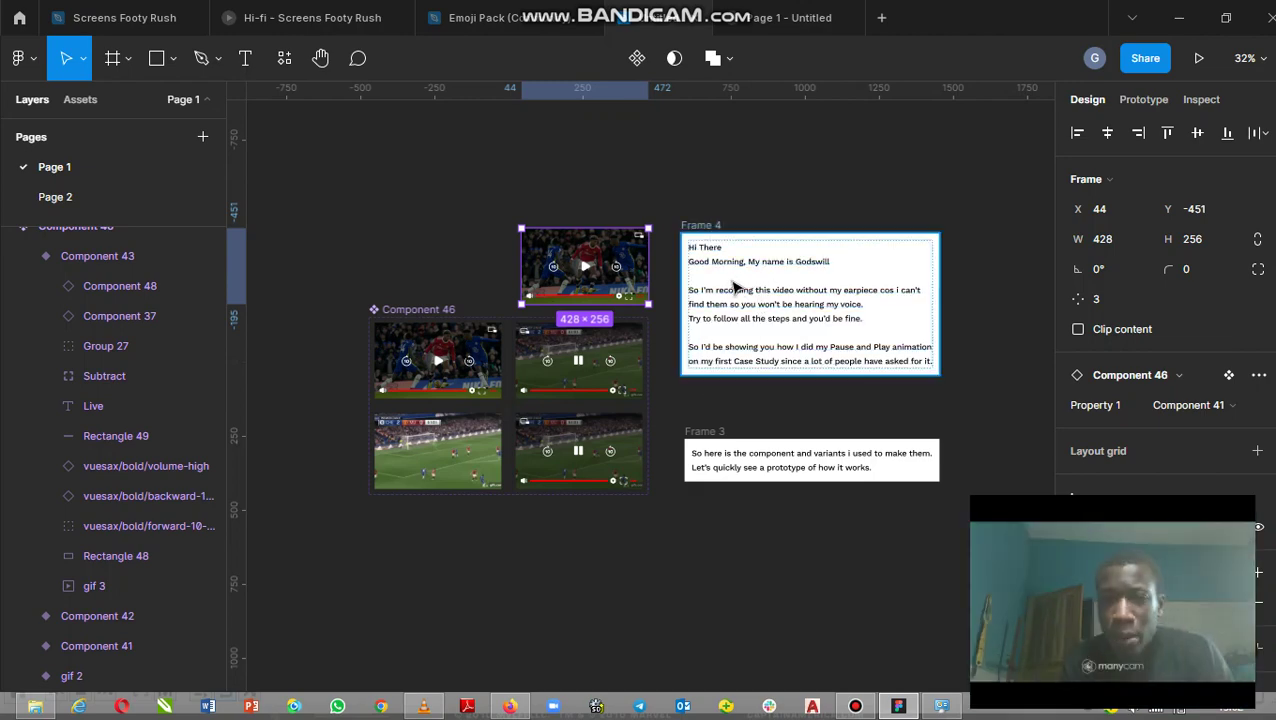
# Scroll and pan the canvas to recentre the video-player frames
pyautogui.scroll(1, 743, 287)
pyautogui.scroll(1, 727, 291)
pyautogui.scroll(1, 727, 291)
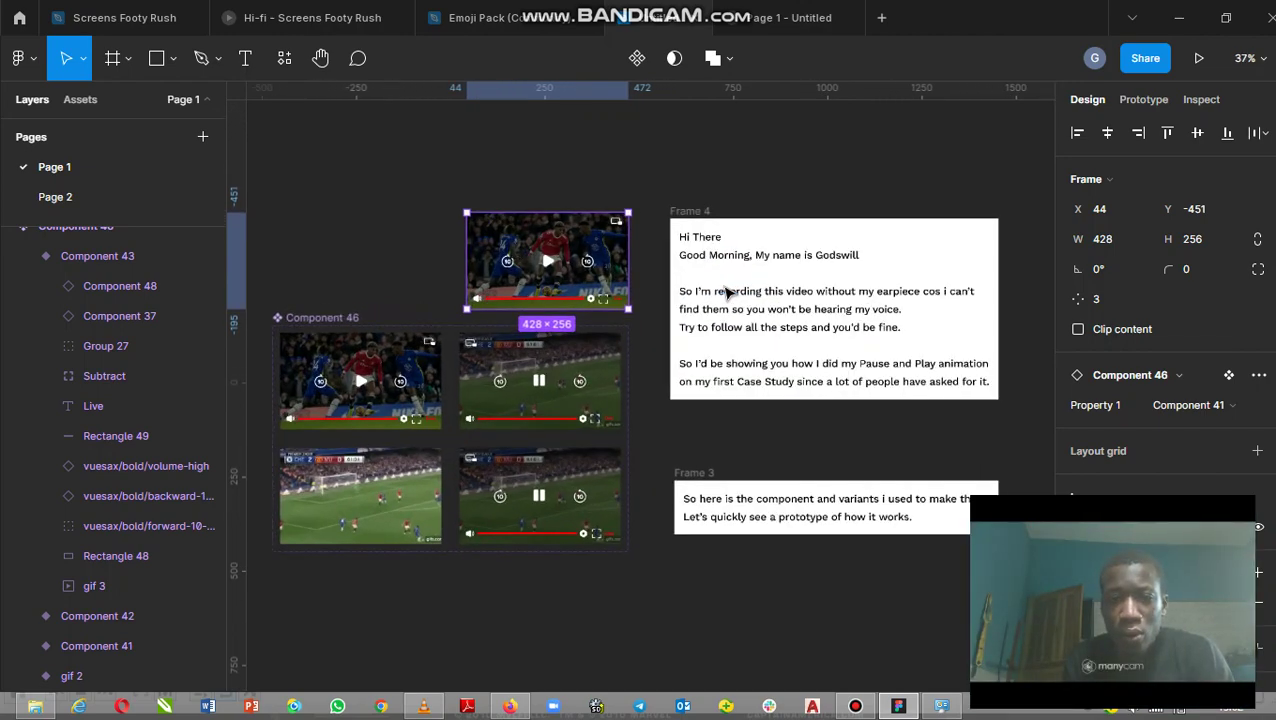
pyautogui.scroll(1, 727, 291)
pyautogui.scroll(1, 727, 291)
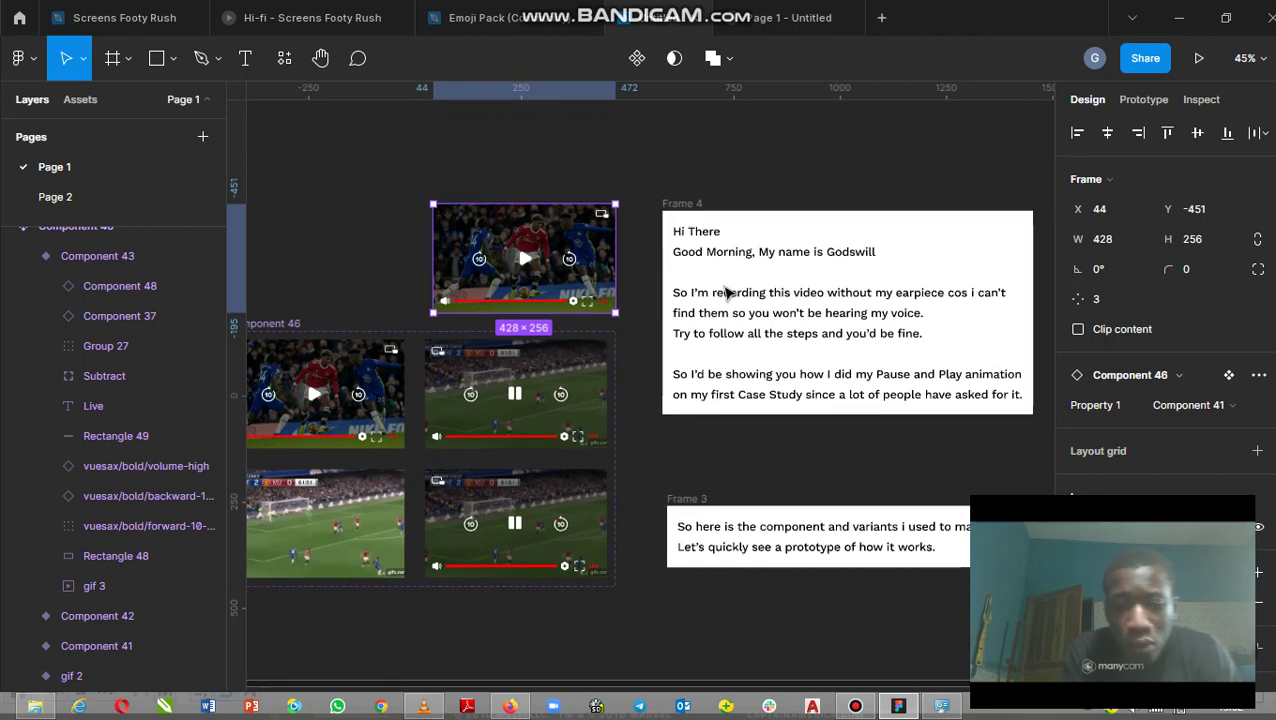
pyautogui.press('h')
pyautogui.moveTo(861, 340); pyautogui.dragTo(867, 307)
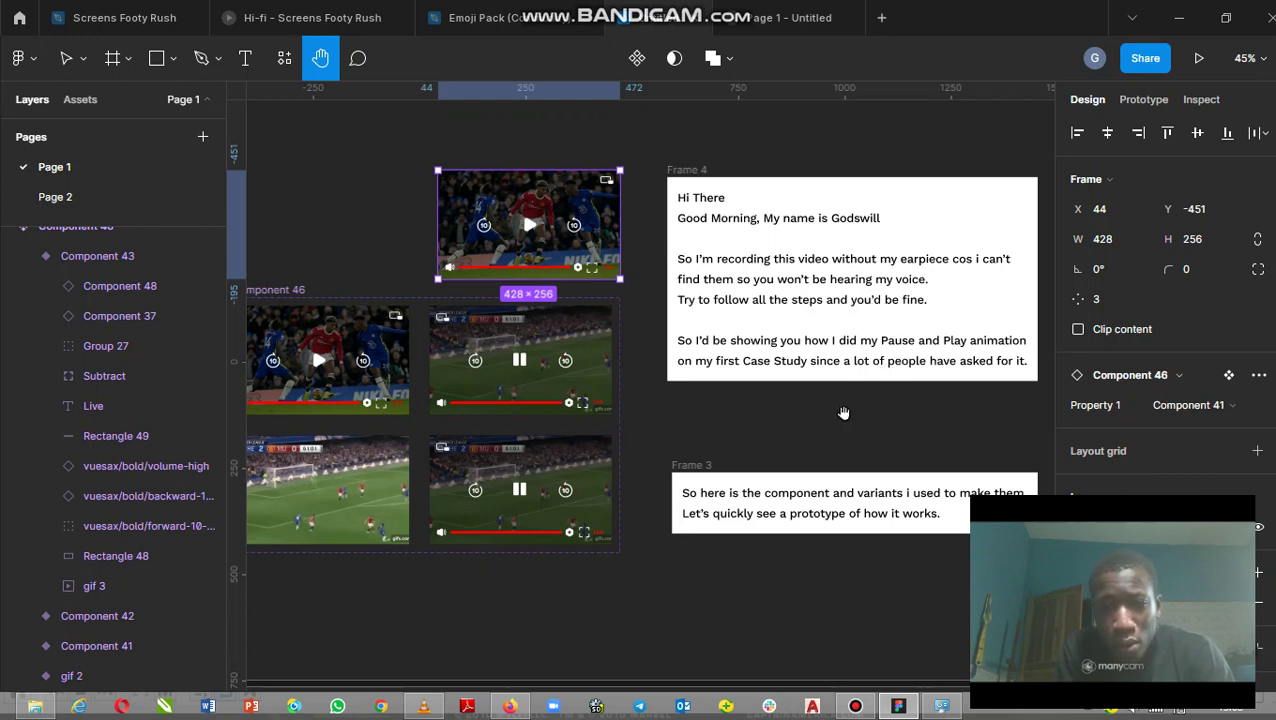
pyautogui.press('v')
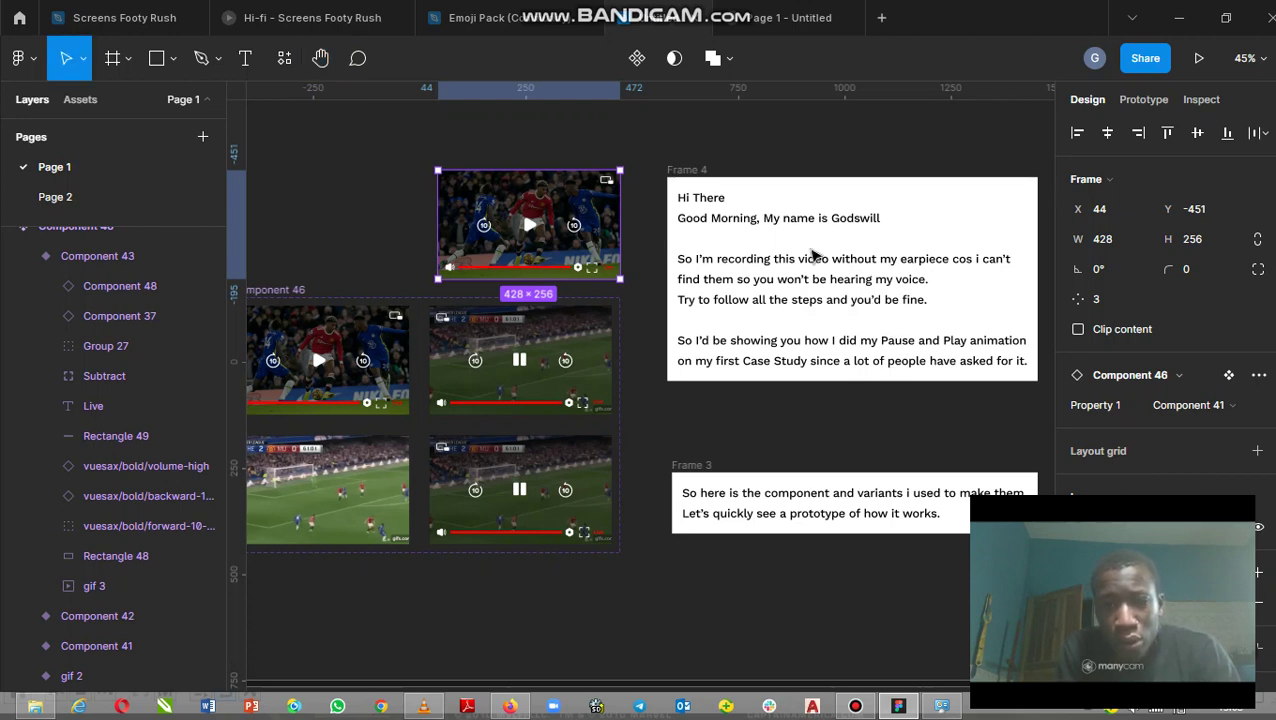
# Present the prototype, play the video, switch to 360p quality, pause, and return to the editor
pyautogui.moveTo(790, 18)
pyautogui.hotkey('ctrl', 'alt', 'Return')
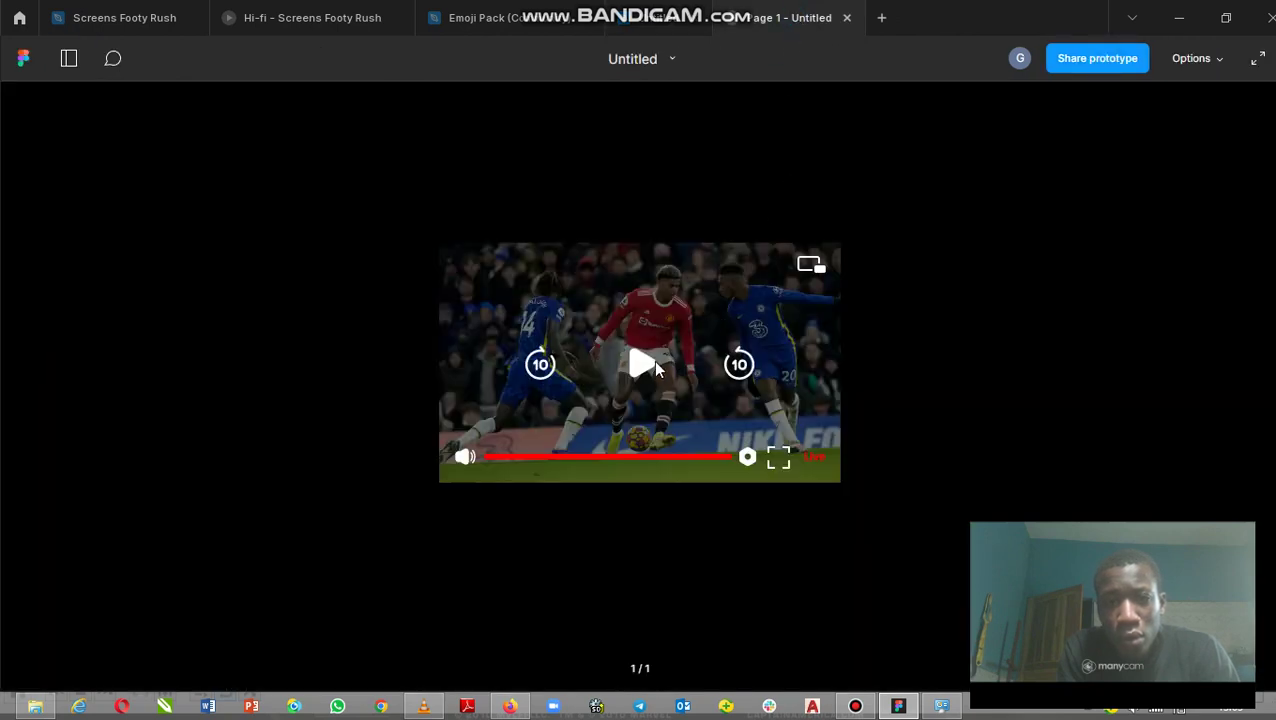
pyautogui.click(640, 366)
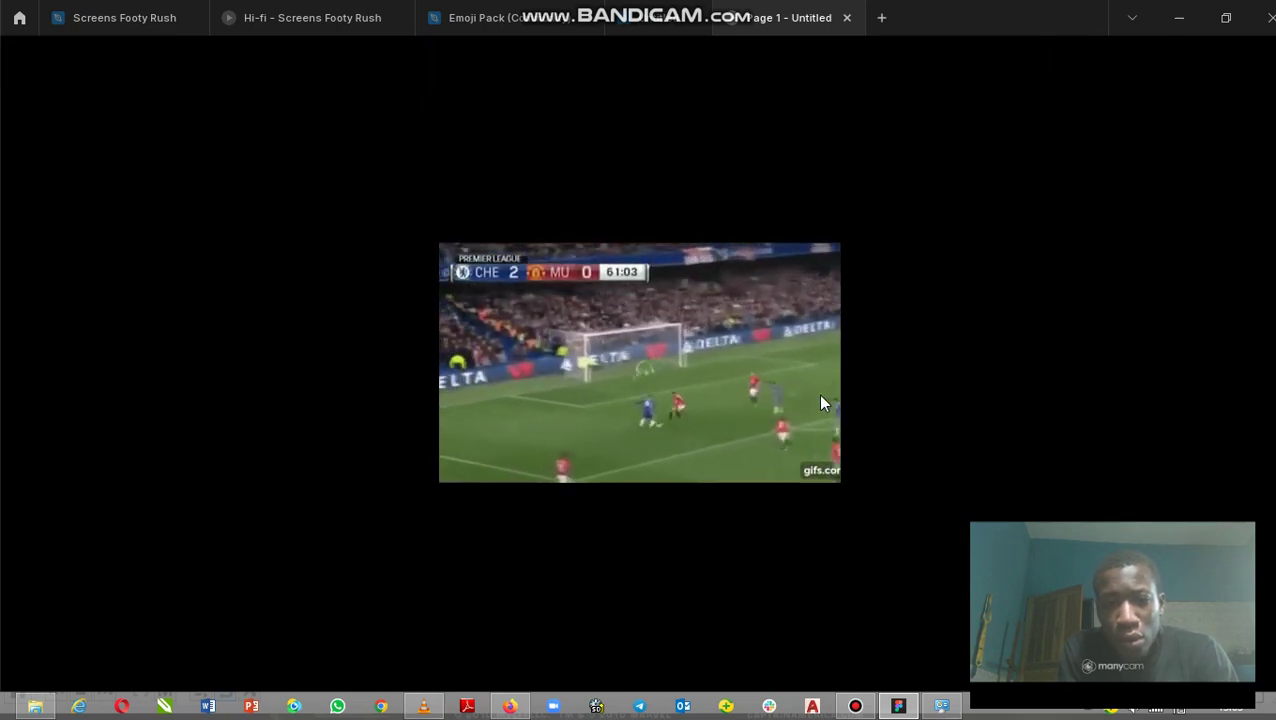
pyautogui.click(721, 350)
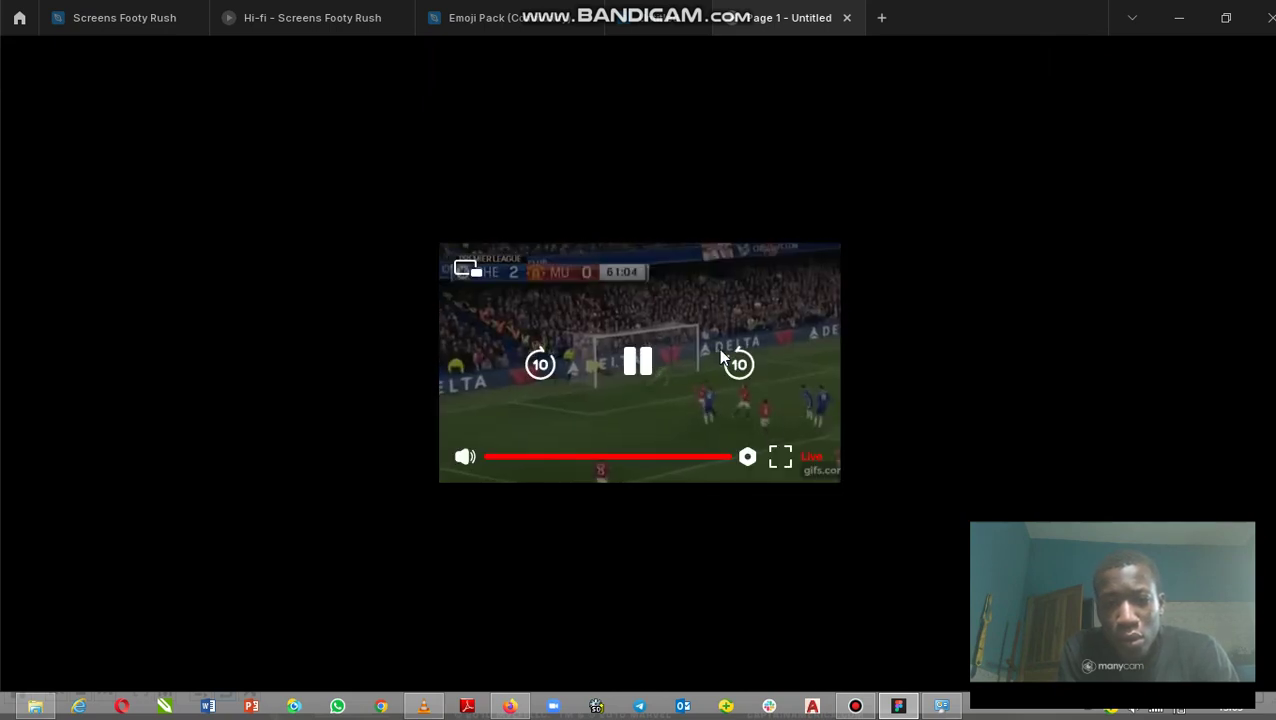
pyautogui.click(748, 459)
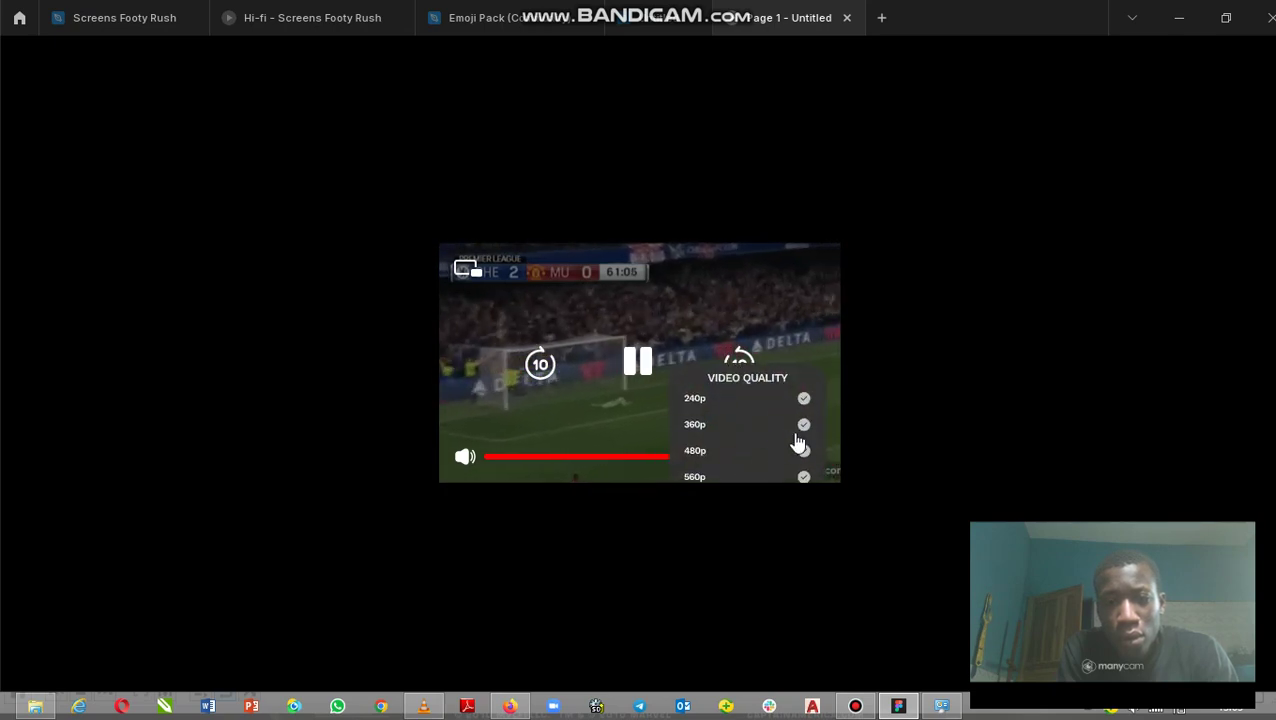
pyautogui.click(806, 430)
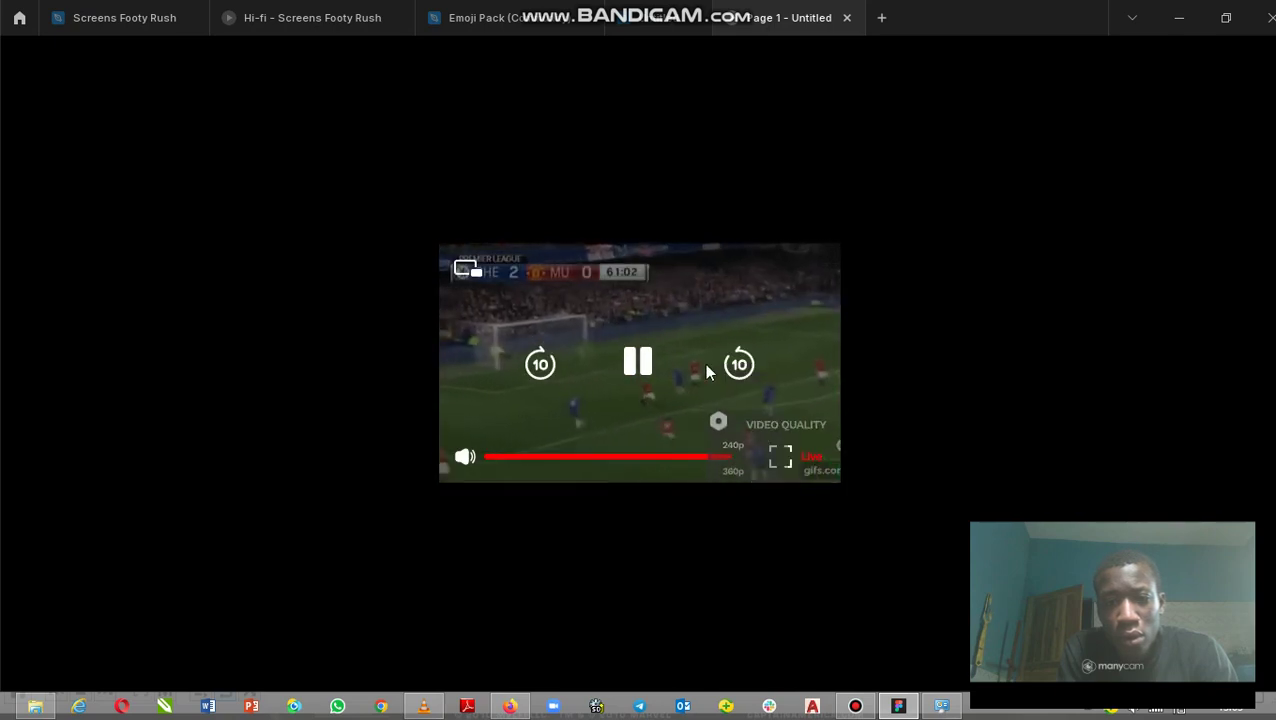
pyautogui.click(645, 368)
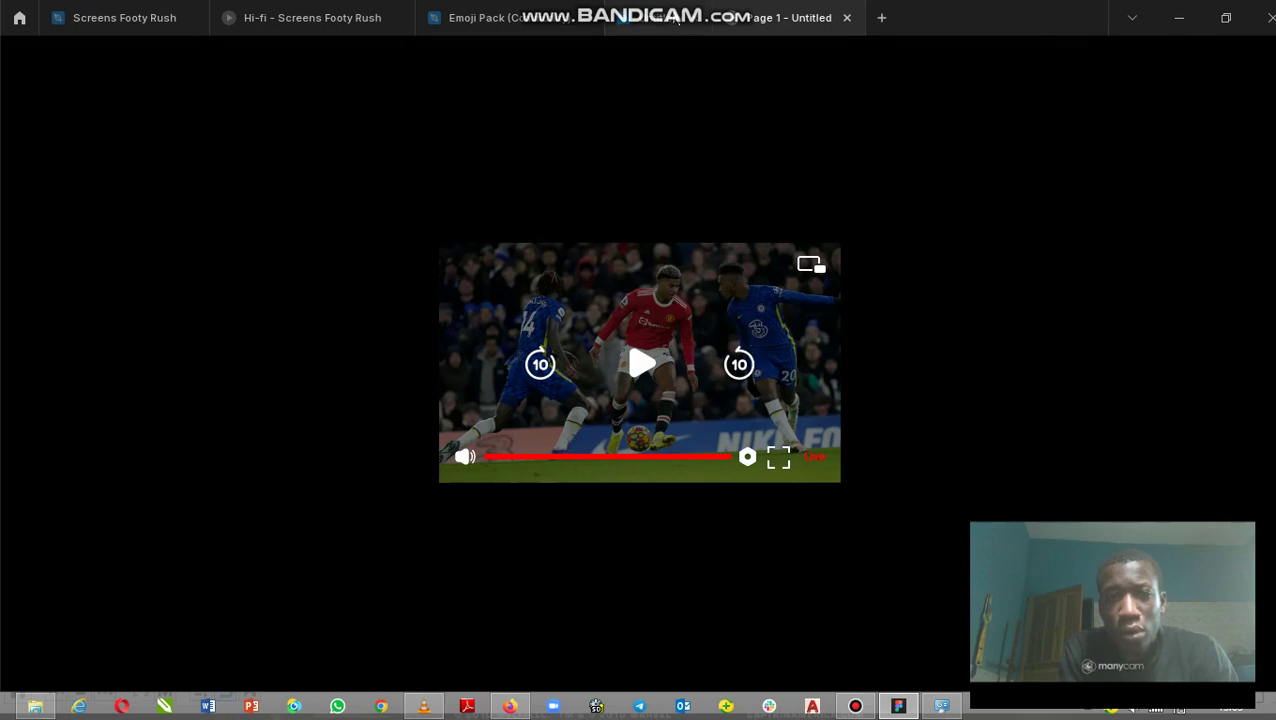
pyautogui.click(667, 25)
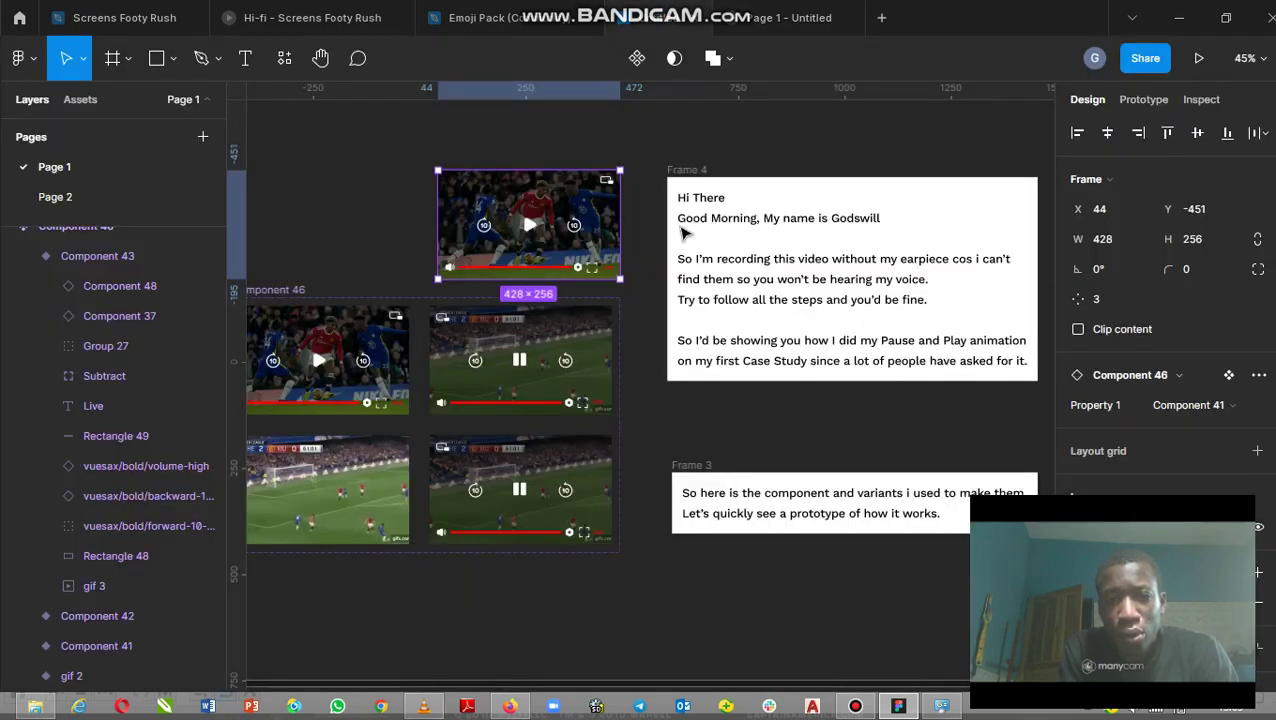
pyautogui.moveTo(55, 197)
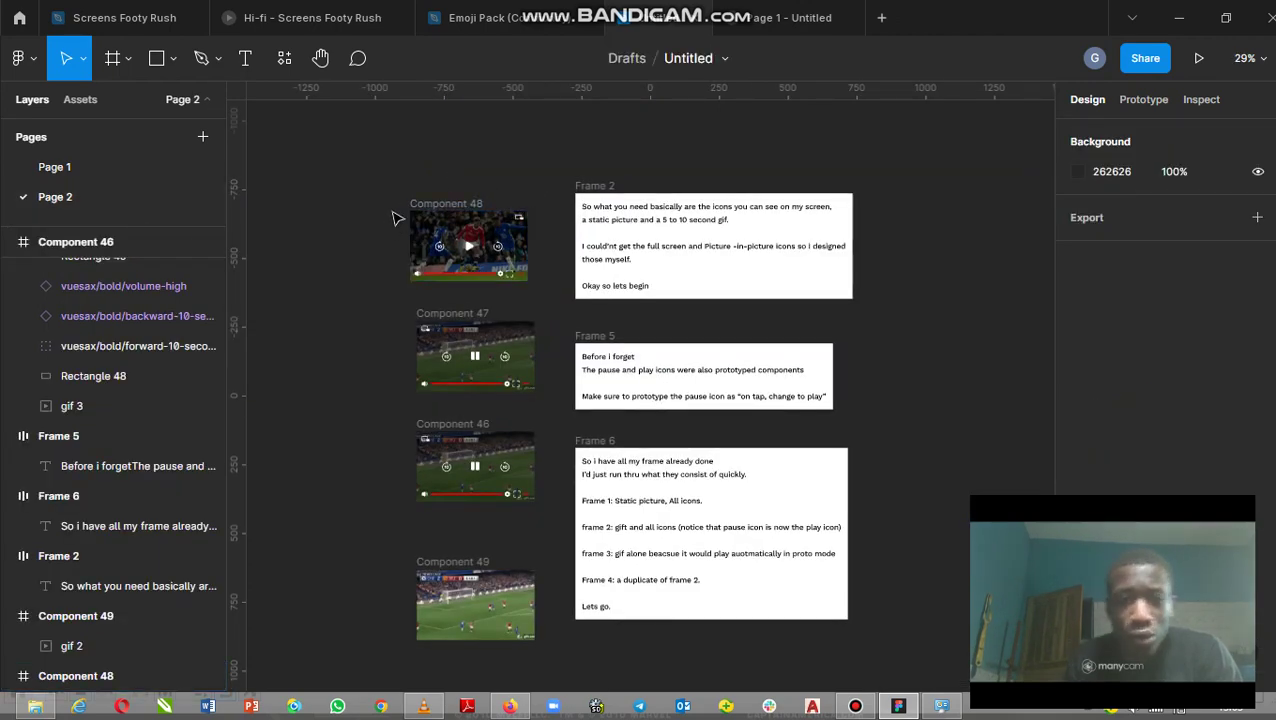
pyautogui.scroll(1, 402, 210)
pyautogui.scroll(1, 403, 215)
pyautogui.scroll(1, 402, 215)
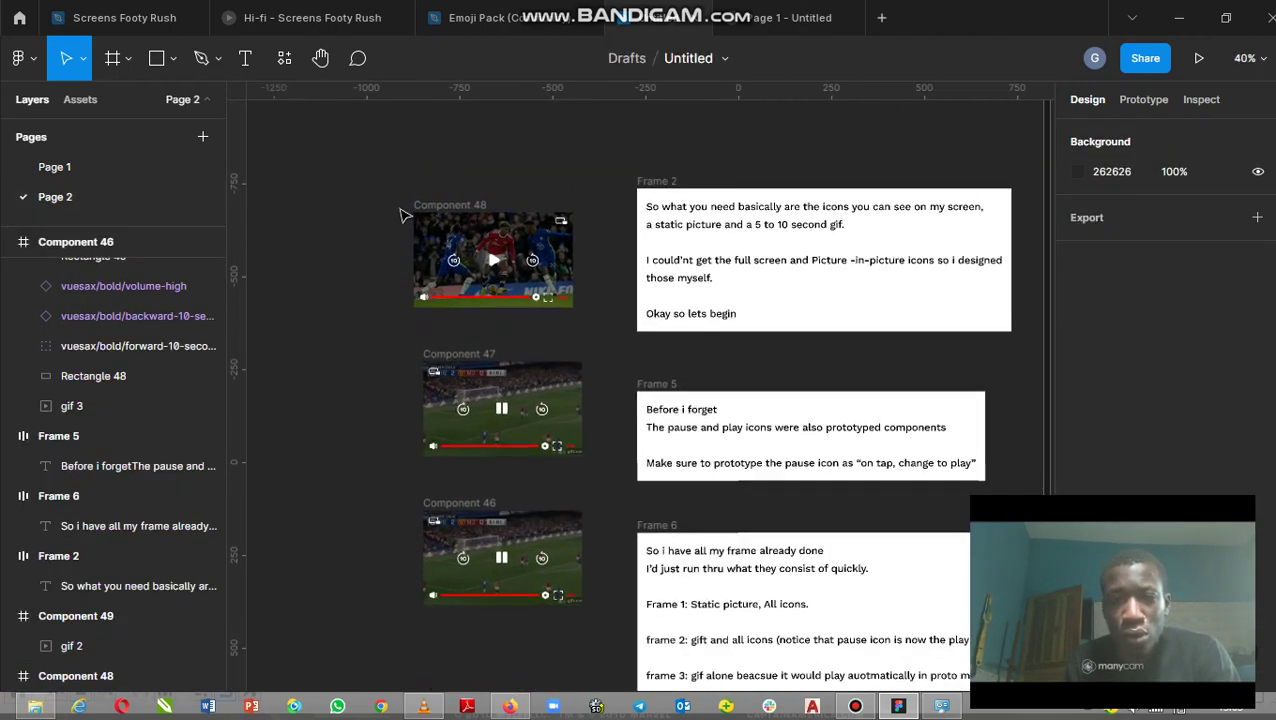
pyautogui.scroll(1, 402, 215)
pyautogui.scroll(2, 403, 215)
pyautogui.scroll(1, 404, 215)
pyautogui.scroll(1, 402, 215)
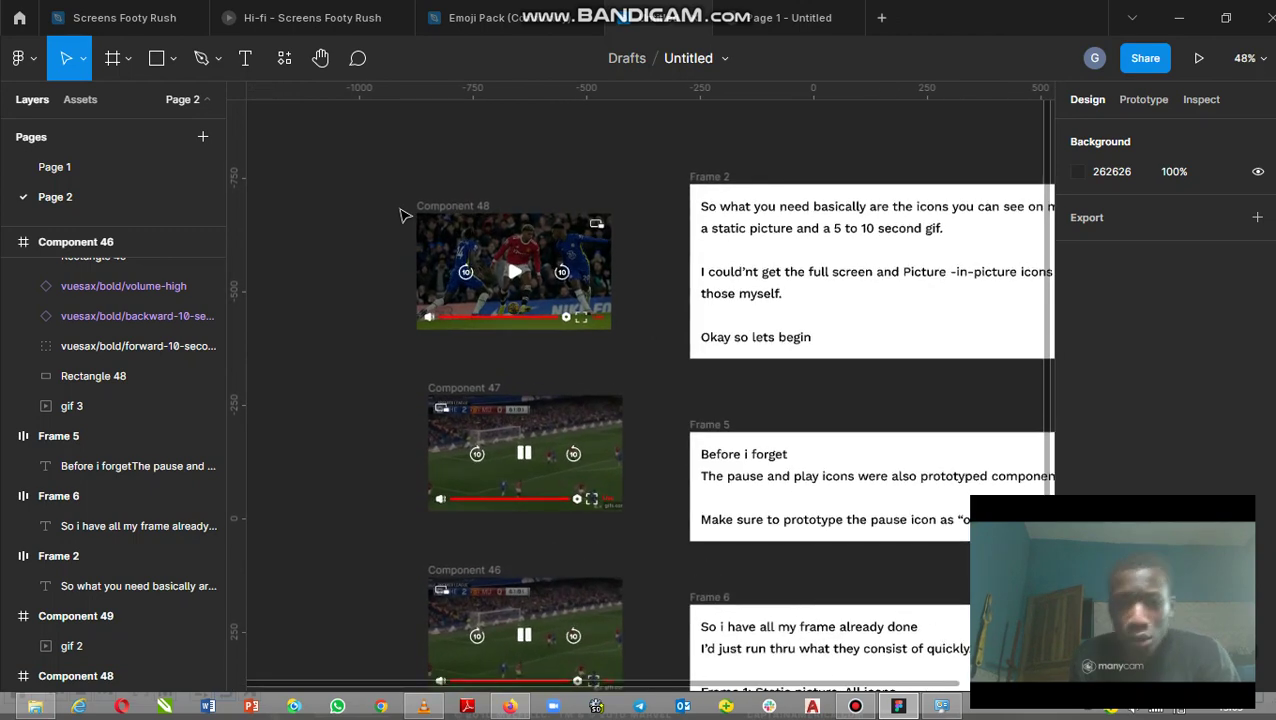
pyautogui.click(478, 212)
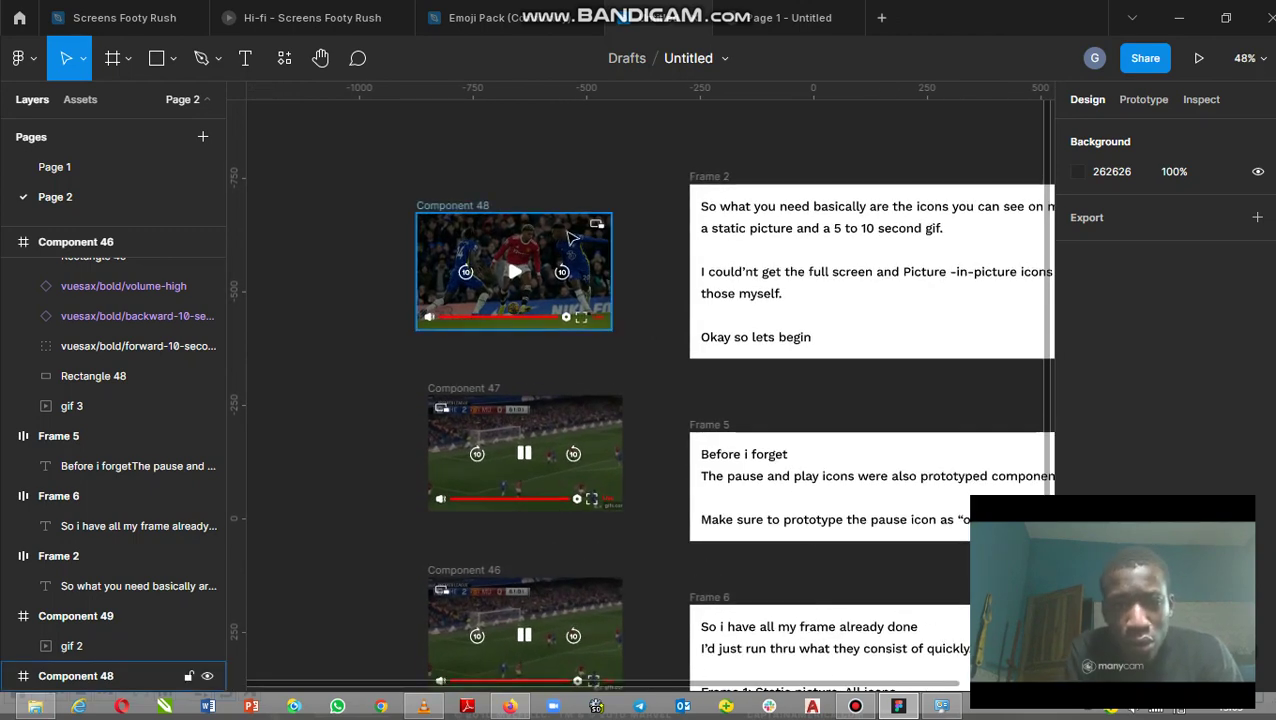
pyautogui.click(478, 212)
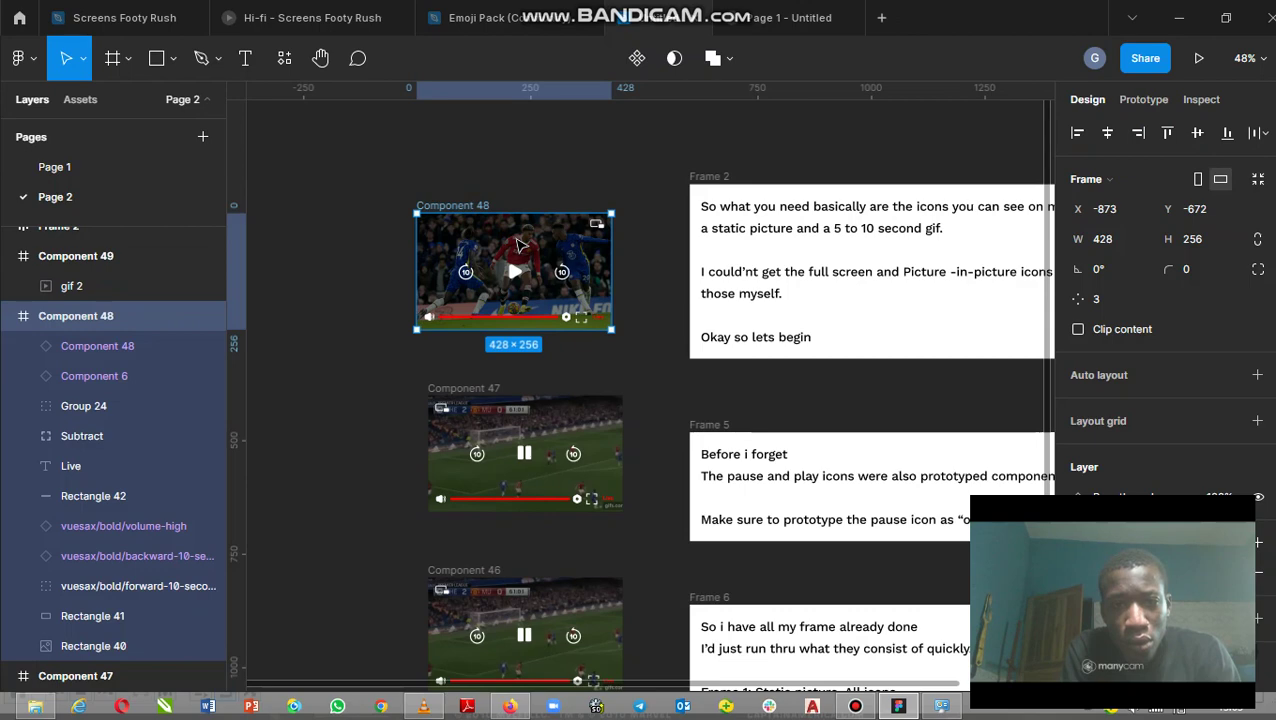
pyautogui.click(519, 245)
pyautogui.click(465, 206)
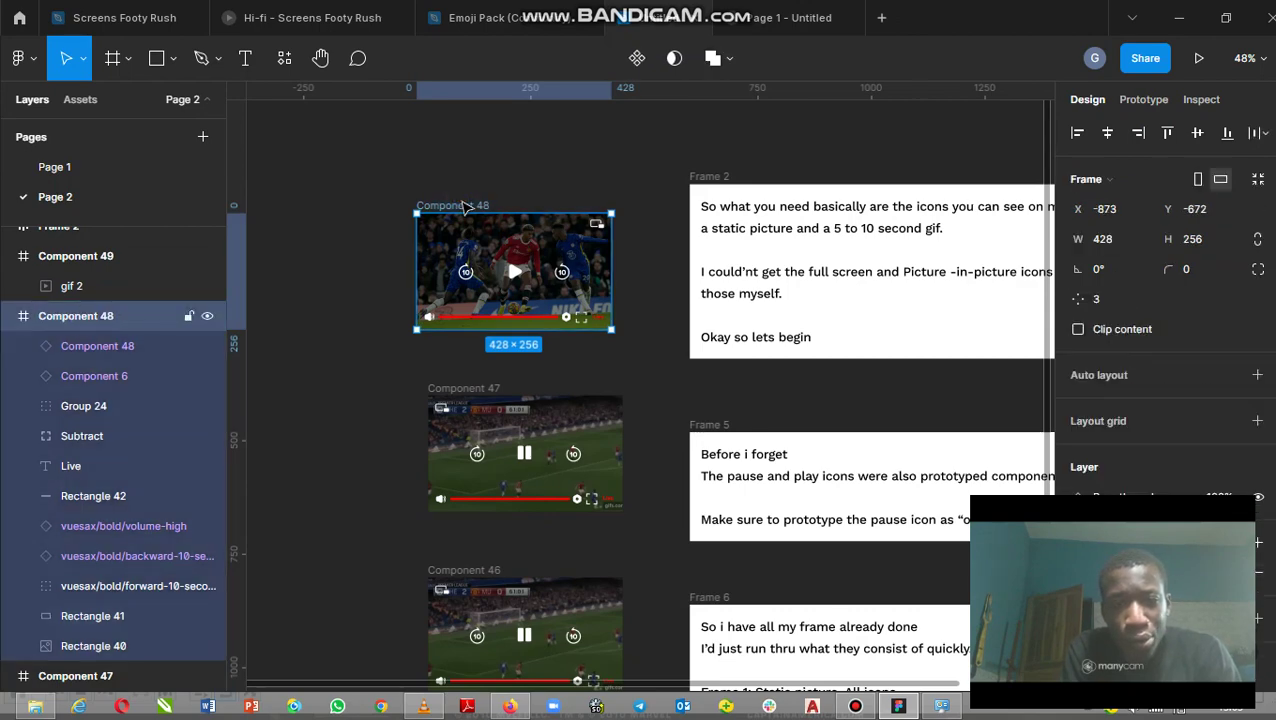
pyautogui.hotkey('ctrl', 'd')
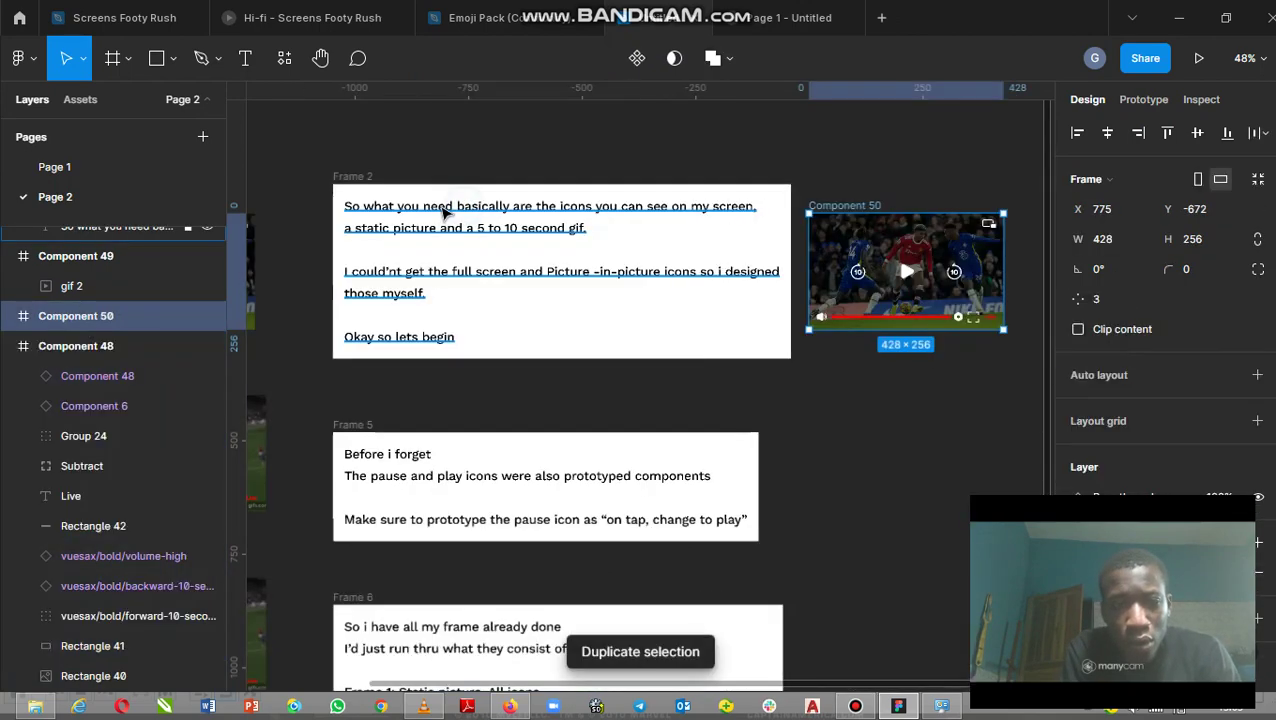
pyautogui.click(470, 208)
pyautogui.click(862, 195)
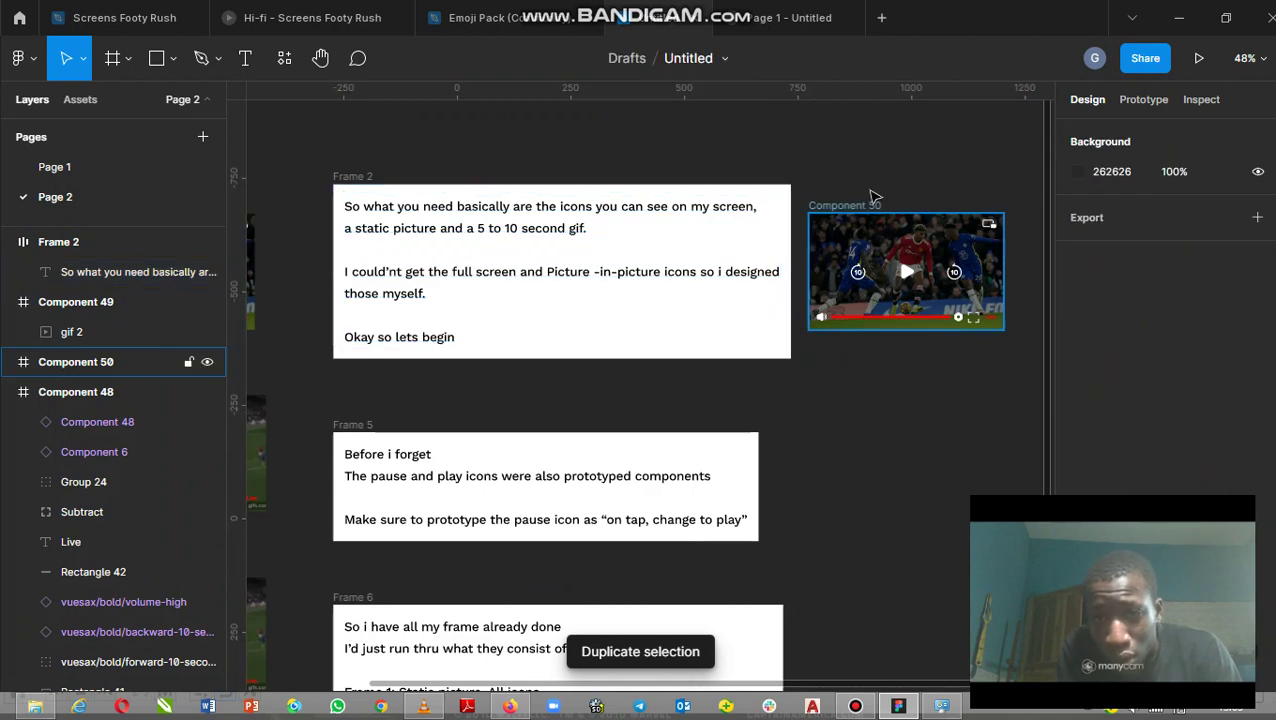
pyautogui.click(873, 215)
pyautogui.click(876, 222)
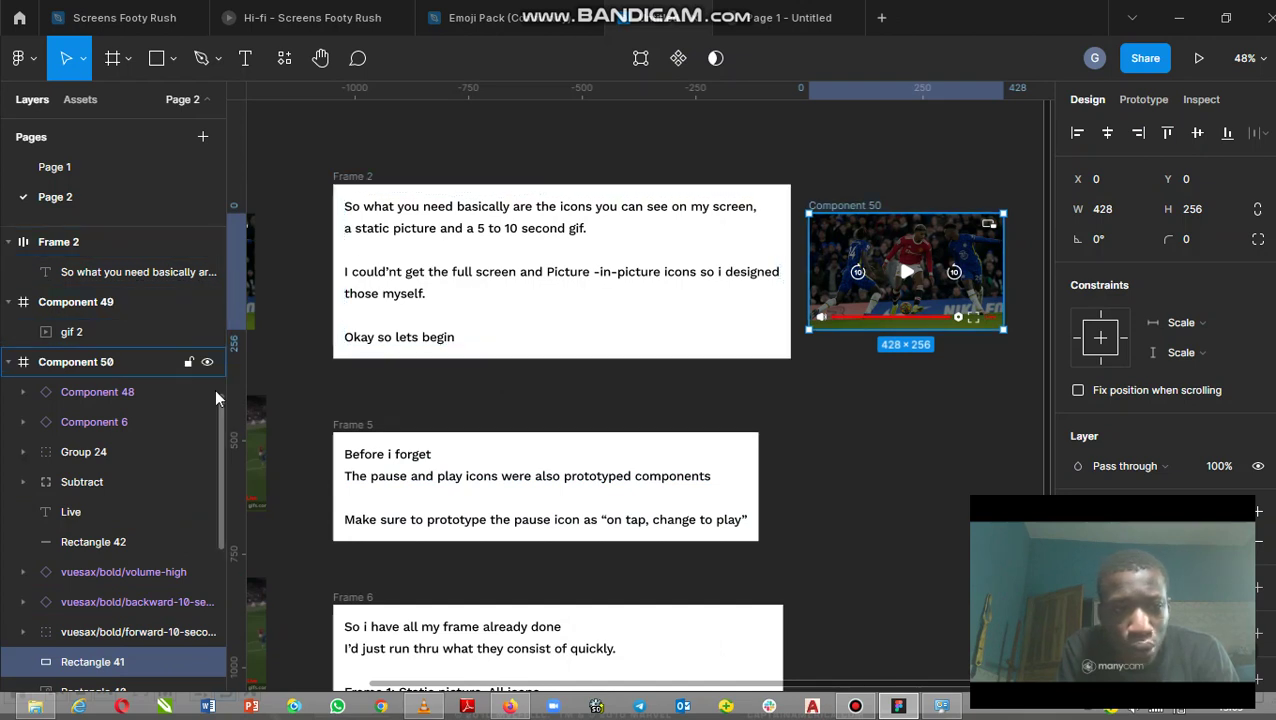
pyautogui.scroll(-1, 222, 423)
pyautogui.moveTo(222, 423); pyautogui.dragTo(222, 447)
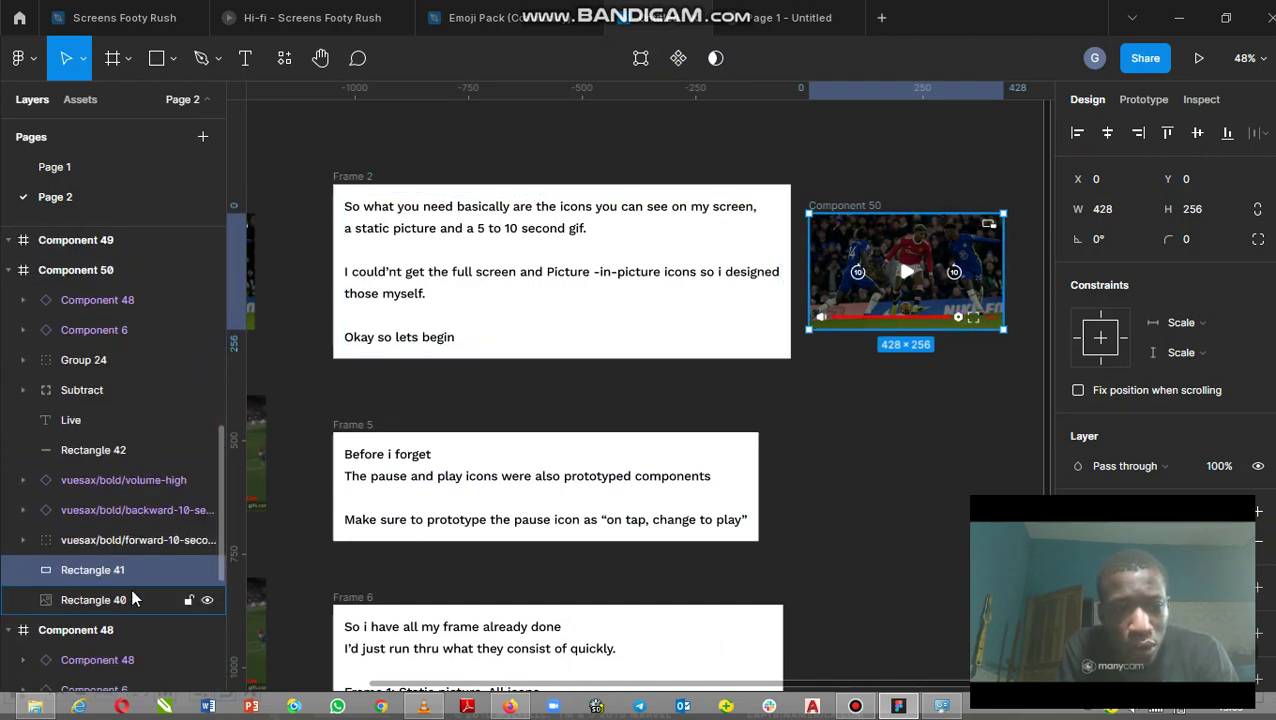
pyautogui.moveTo(120, 570)
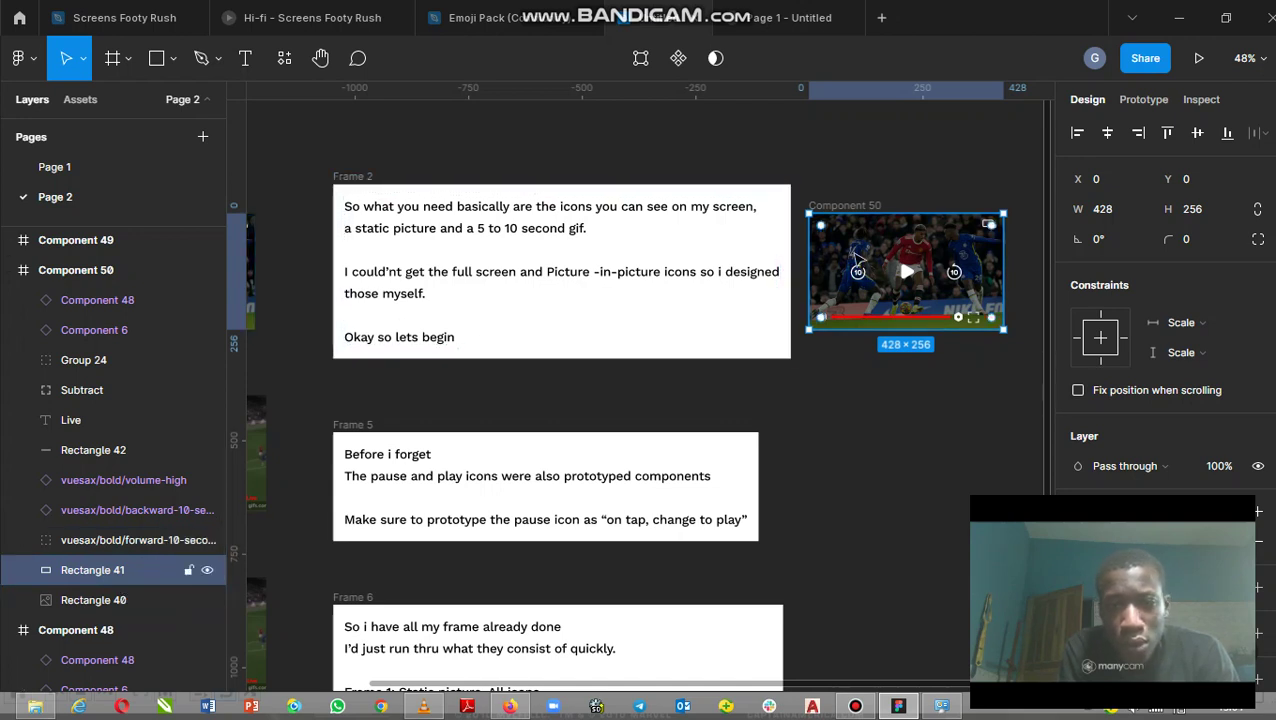
pyautogui.press('Delete')
pyautogui.press('h')
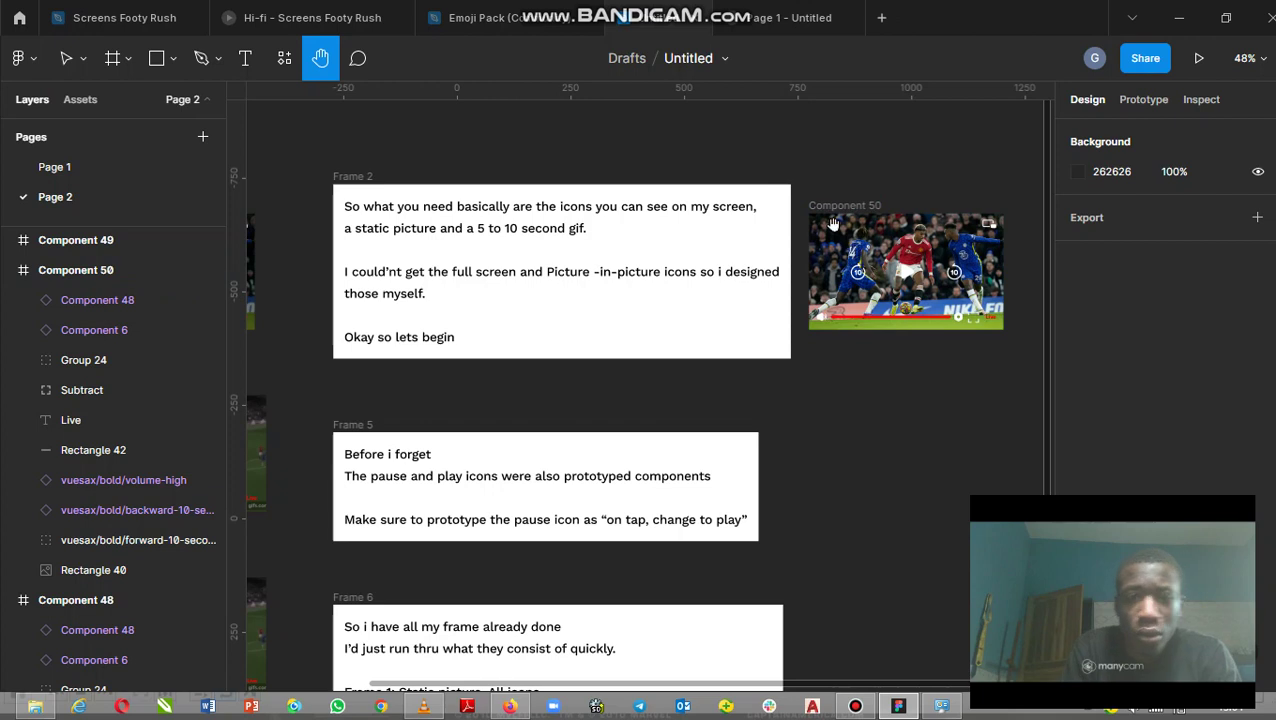
pyautogui.press('v')
pyautogui.click(858, 206)
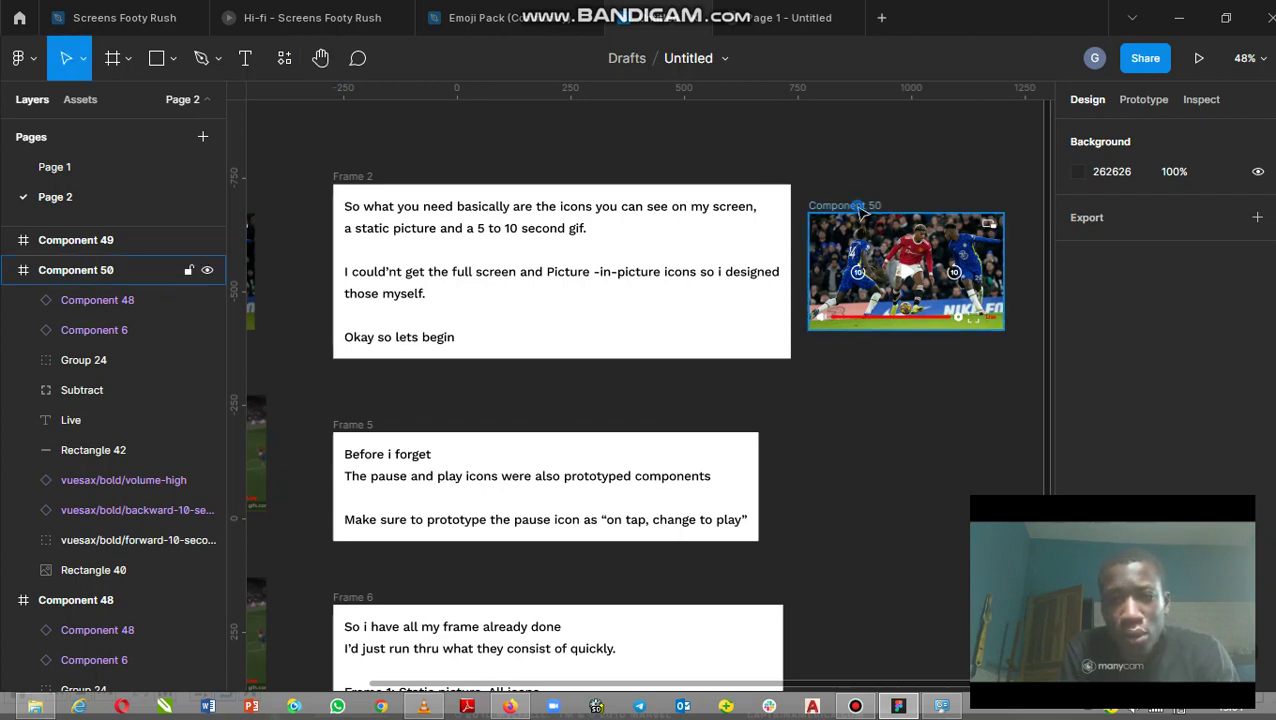
pyautogui.press('Delete')
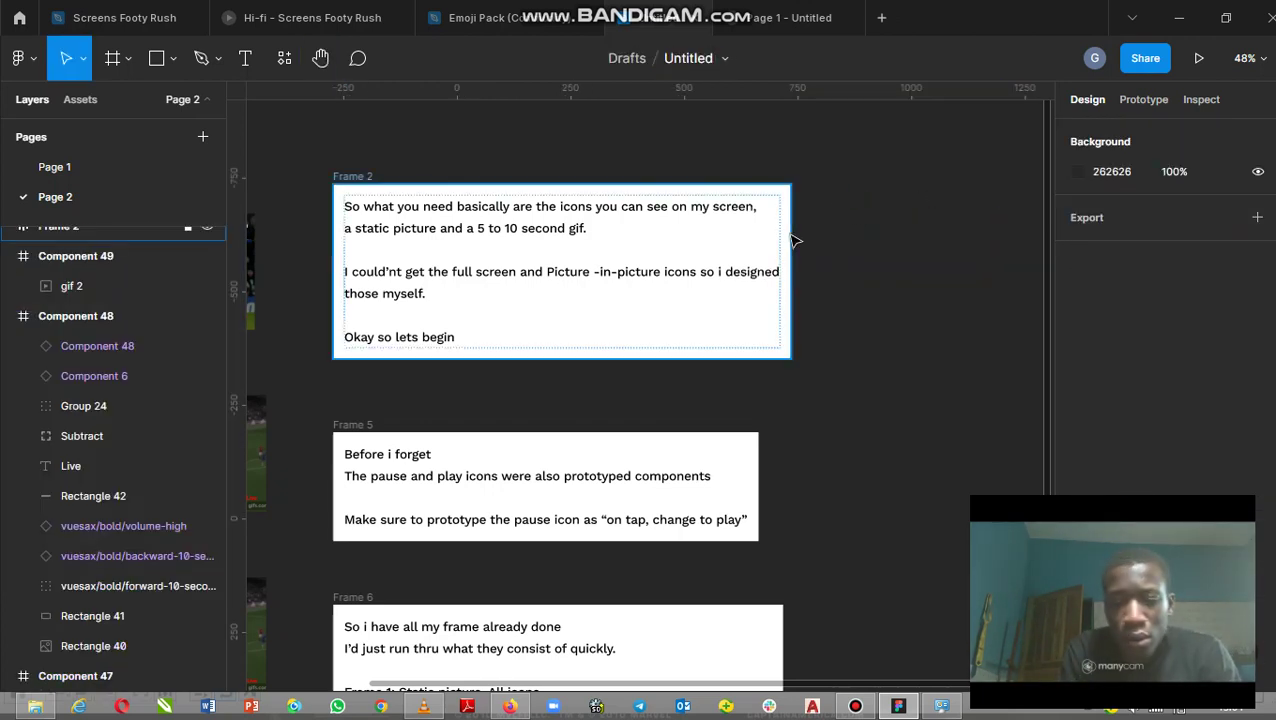
pyautogui.press('h')
pyautogui.moveTo(350, 265); pyautogui.dragTo(678, 247)
pyautogui.press('v')
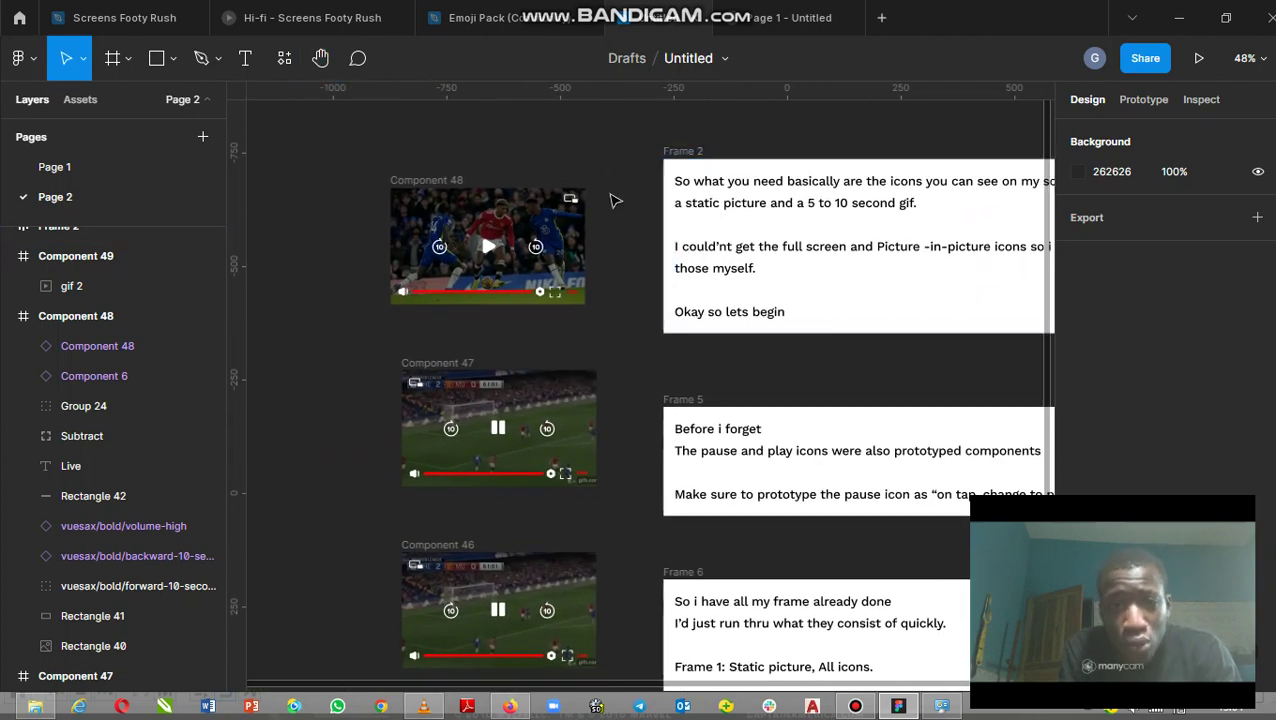
pyautogui.click(451, 183)
pyautogui.click(626, 344)
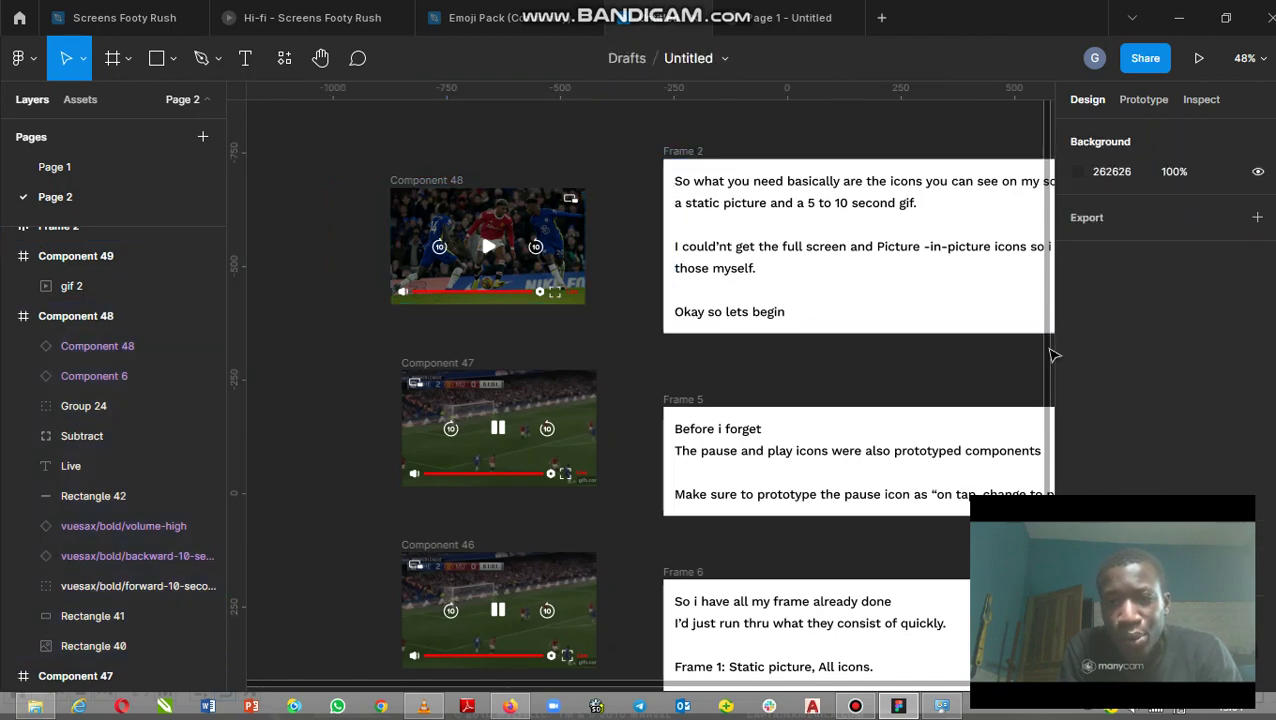
pyautogui.scroll(-2, 1052, 360)
pyautogui.press('h')
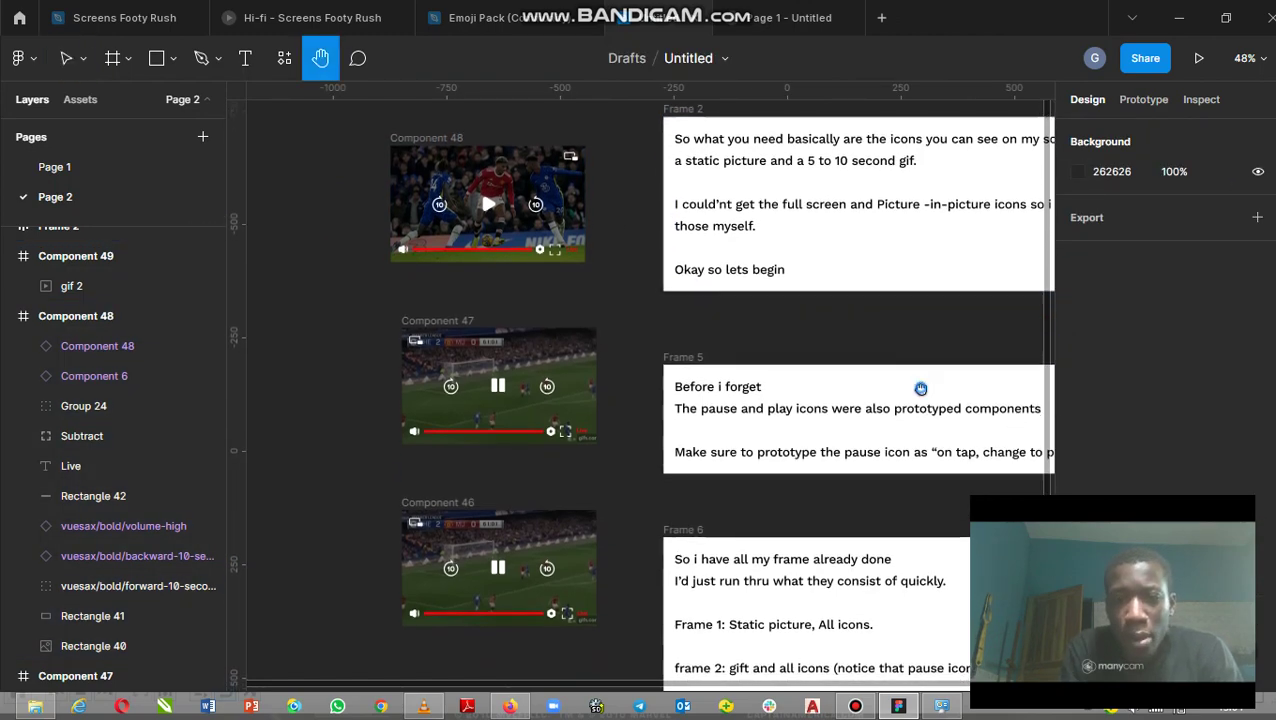
pyautogui.moveTo(920, 388); pyautogui.dragTo(840, 332)
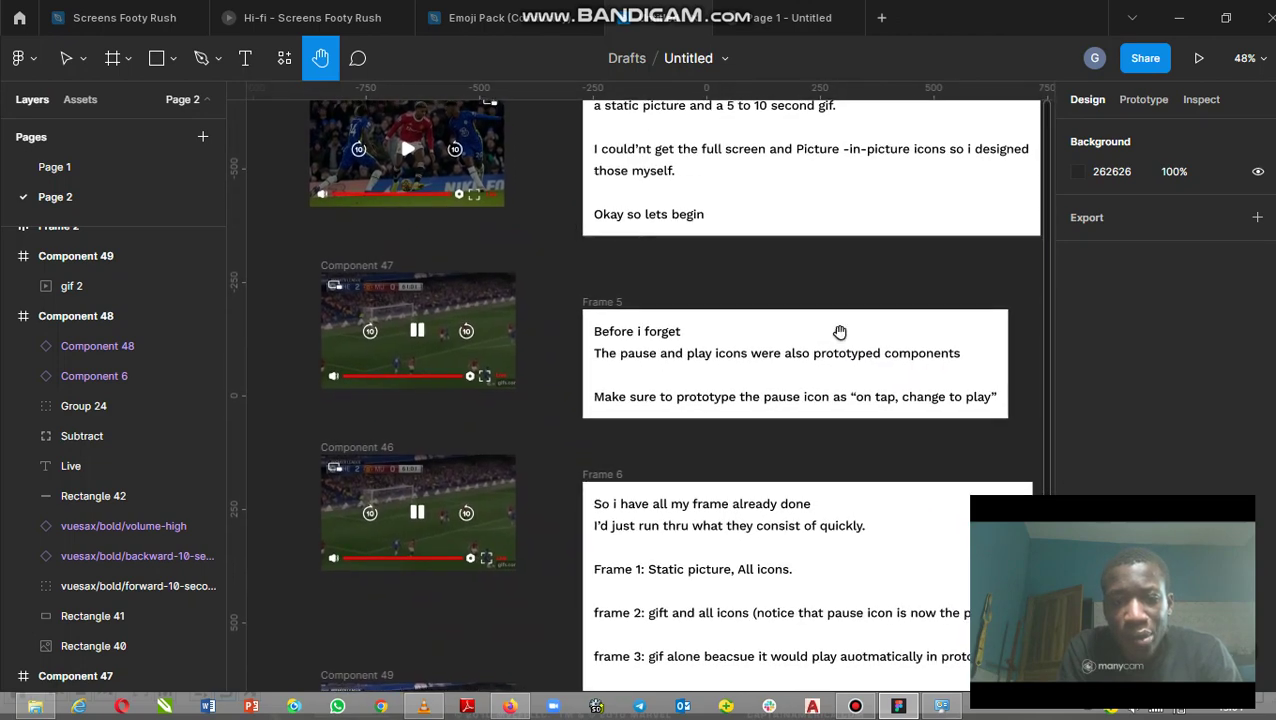
pyautogui.moveTo(899, 387); pyautogui.dragTo(860, 268)
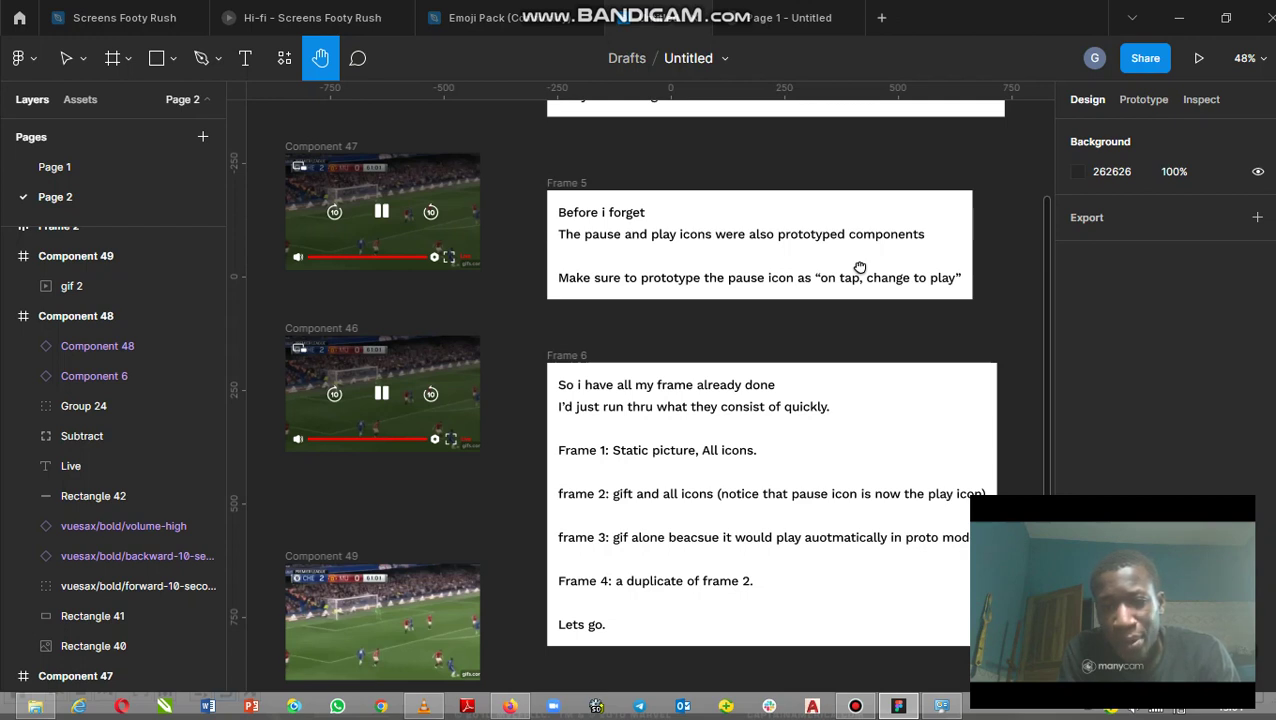
pyautogui.moveTo(859, 267)
pyautogui.mouseDown()
pyautogui.moveTo(894, 276)
pyautogui.moveTo(928, 529)
pyautogui.mouseUp()
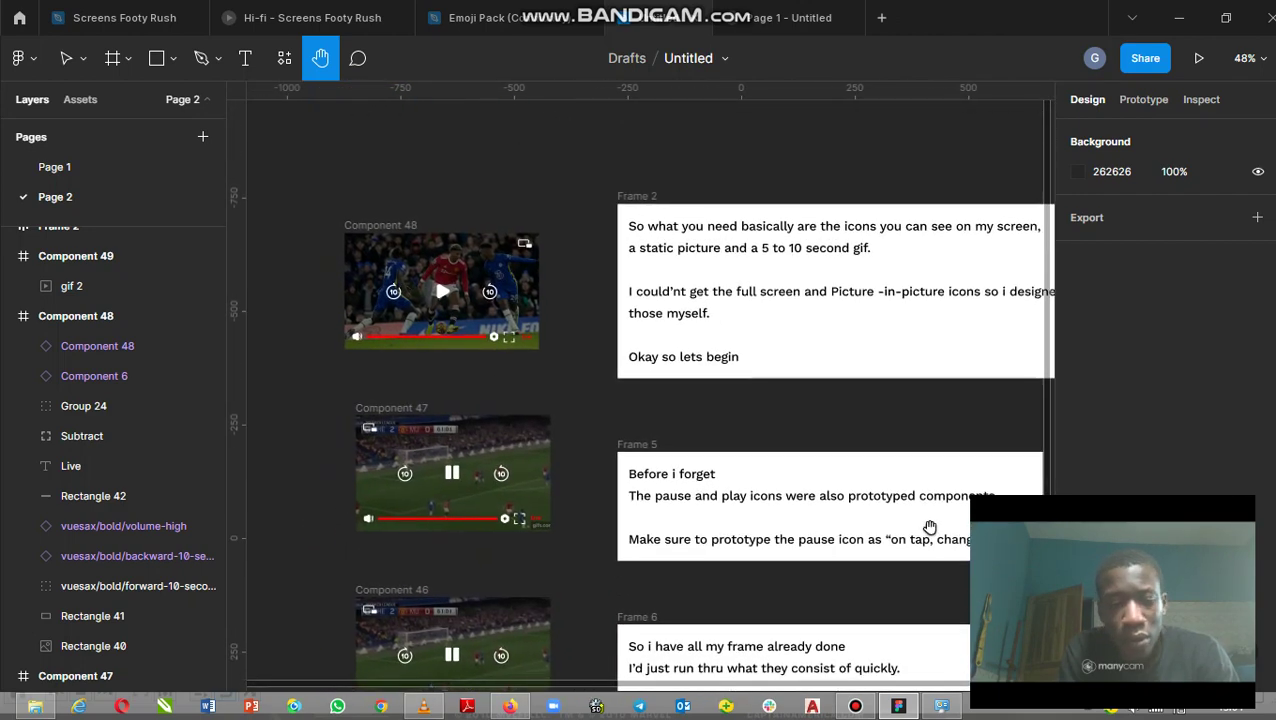
pyautogui.press('v')
# Turn the Component 48 and Component 47 frames into components
pyautogui.click(405, 228)
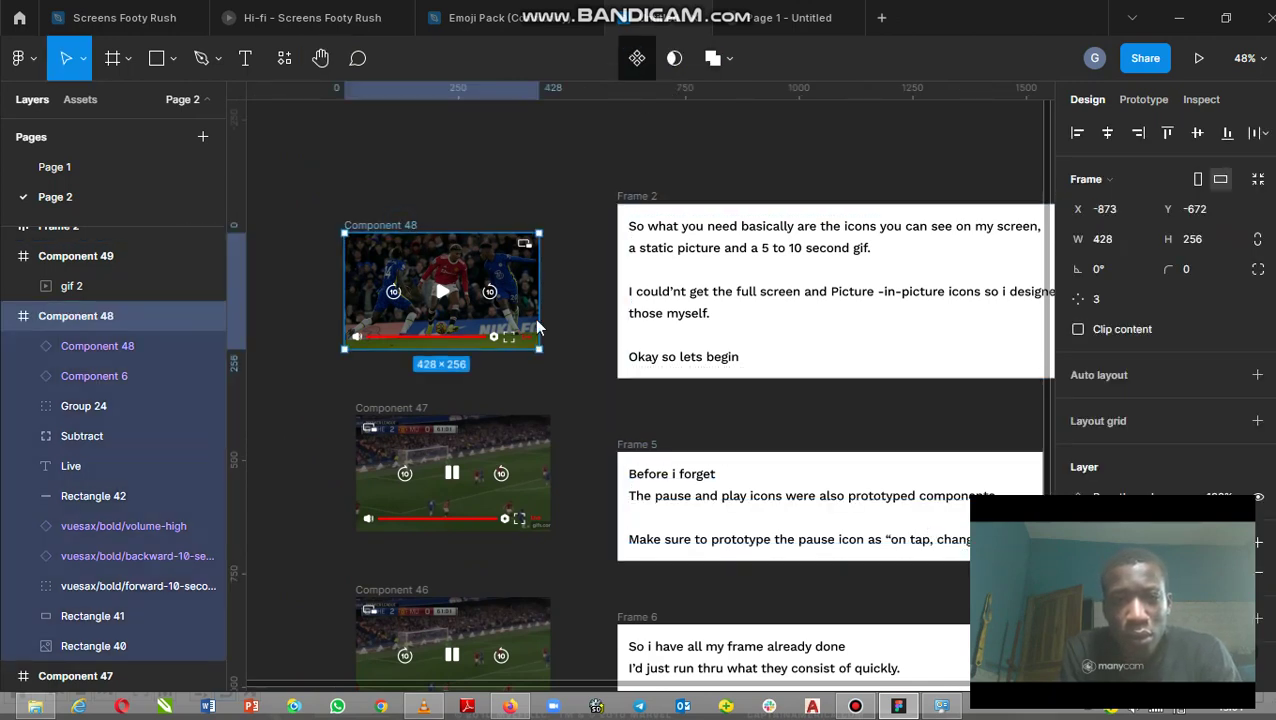
pyautogui.hotkey('ctrl', 'alt', 'k')
pyautogui.click(415, 412)
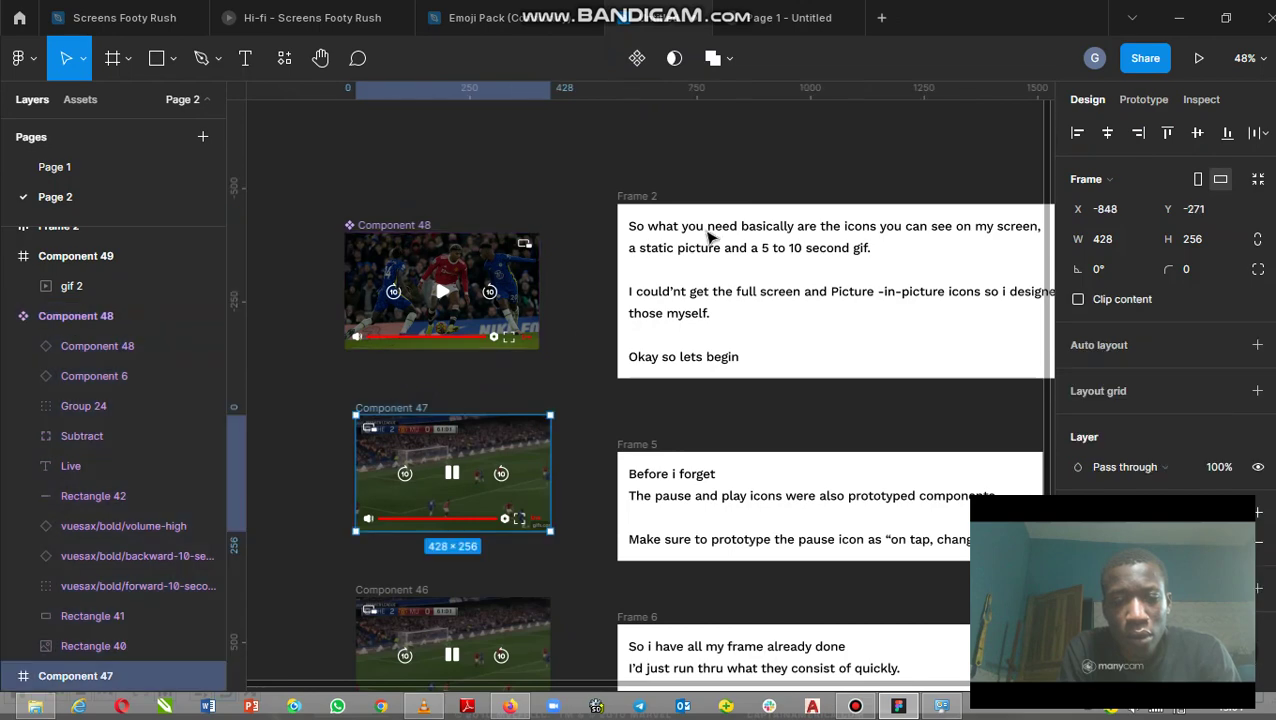
pyautogui.hotkey('ctrl', 'alt', 'k')
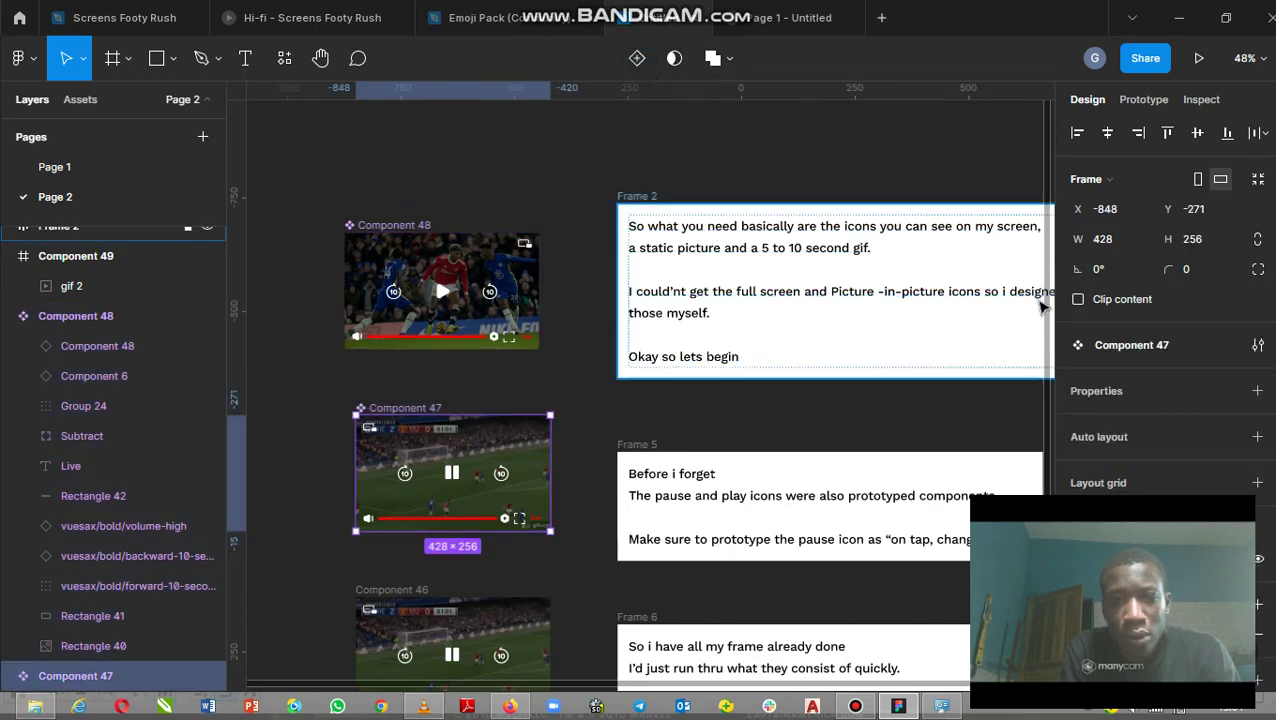
pyautogui.scroll(-1, 1040, 372)
pyautogui.scroll(-1, 1040, 372)
pyautogui.scroll(-1, 1040, 372)
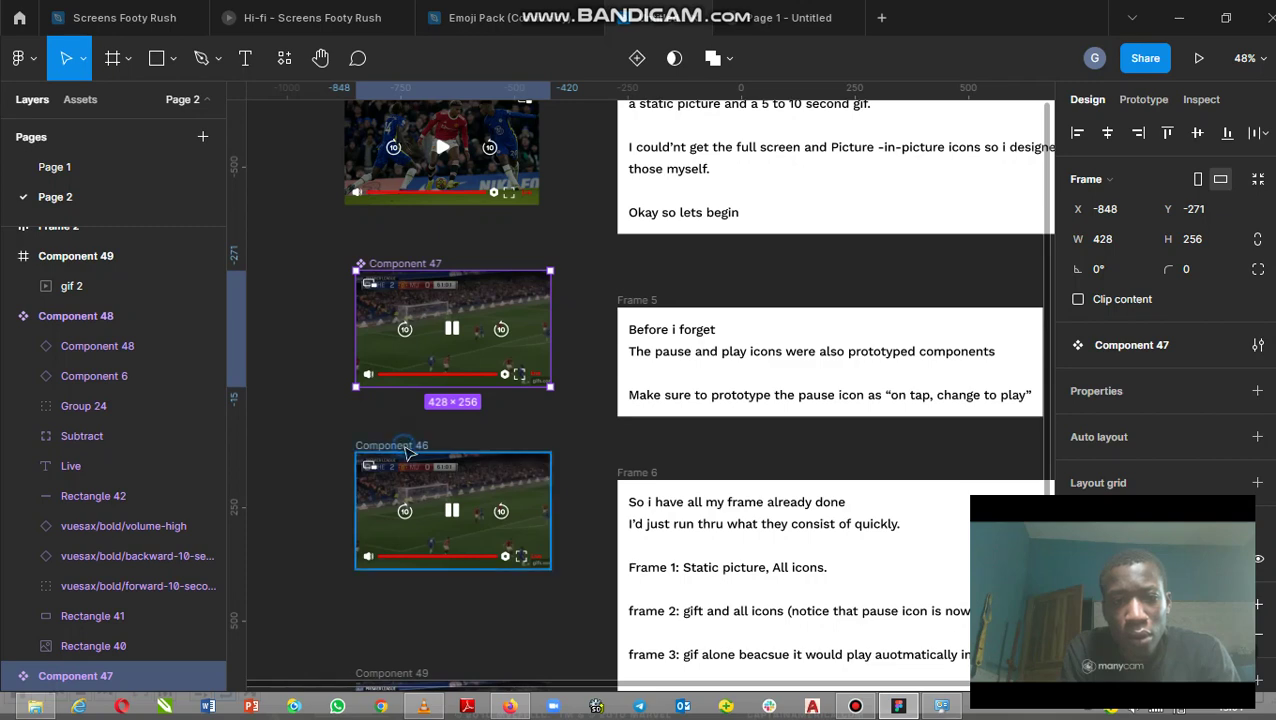
# Make the Component 46 thumbnail a component
pyautogui.click(405, 452)
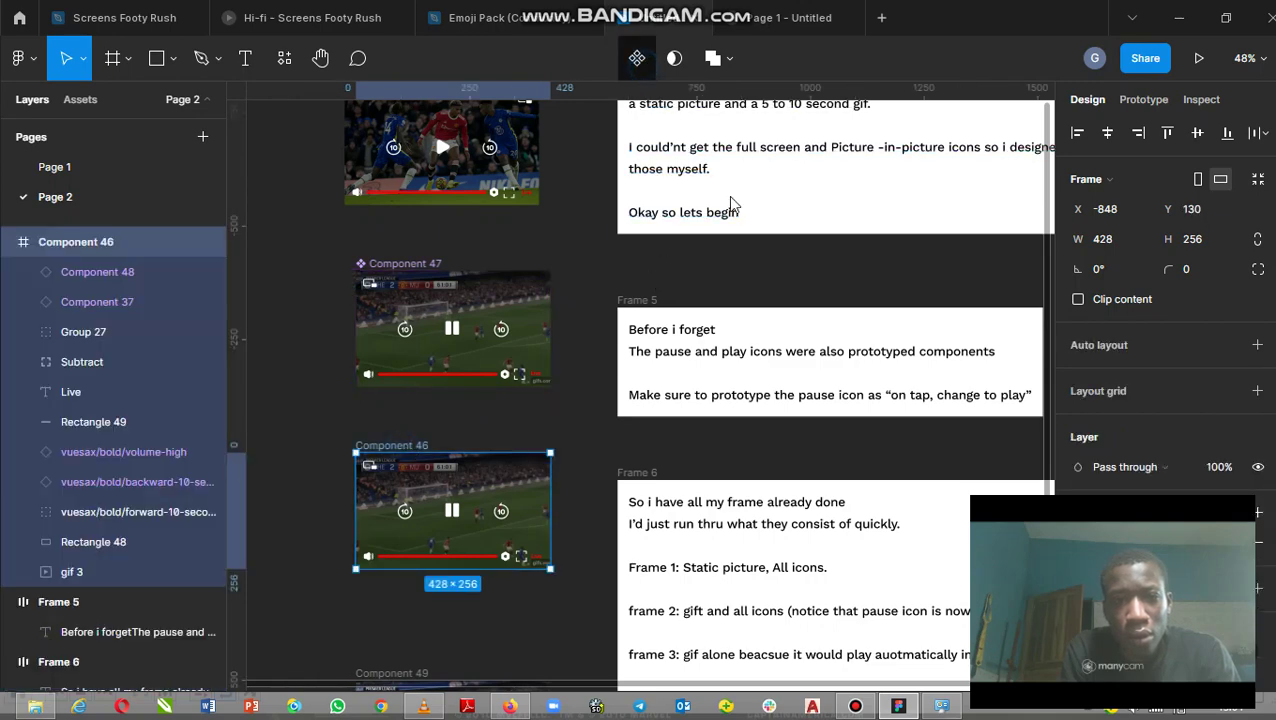
pyautogui.hotkey('ctrl', 'alt', 'k')
pyautogui.scroll(-1, 1000, 485)
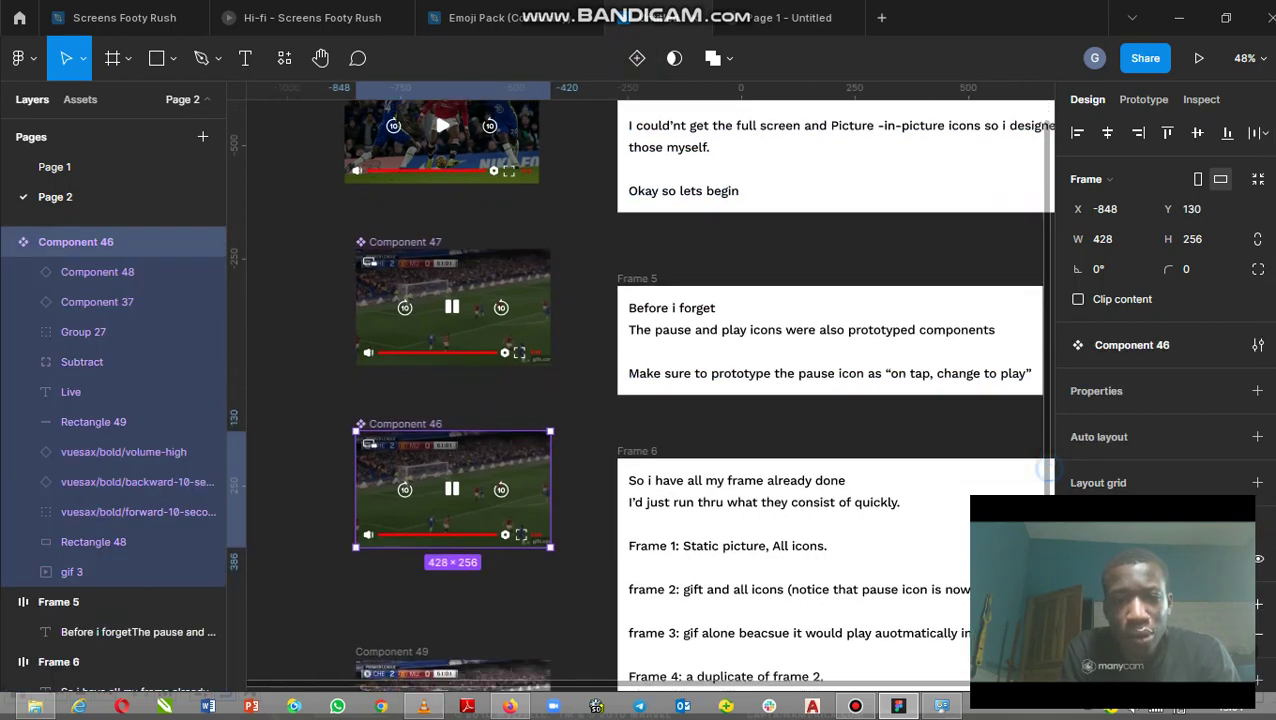
pyautogui.scroll(-2, 900, 500)
pyautogui.scroll(-1, 800, 515)
pyautogui.scroll(-1, 700, 530)
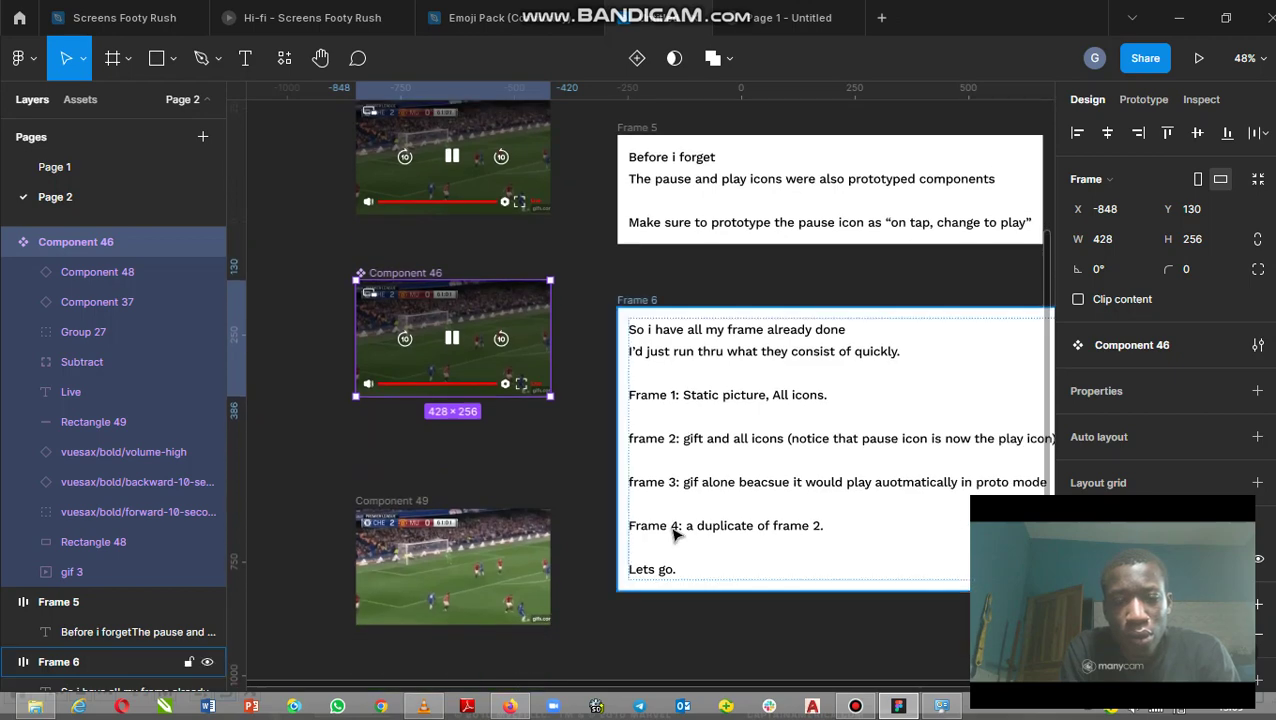
# Convert the Component 49 gif thumbnail into a component
pyautogui.click(400, 500)
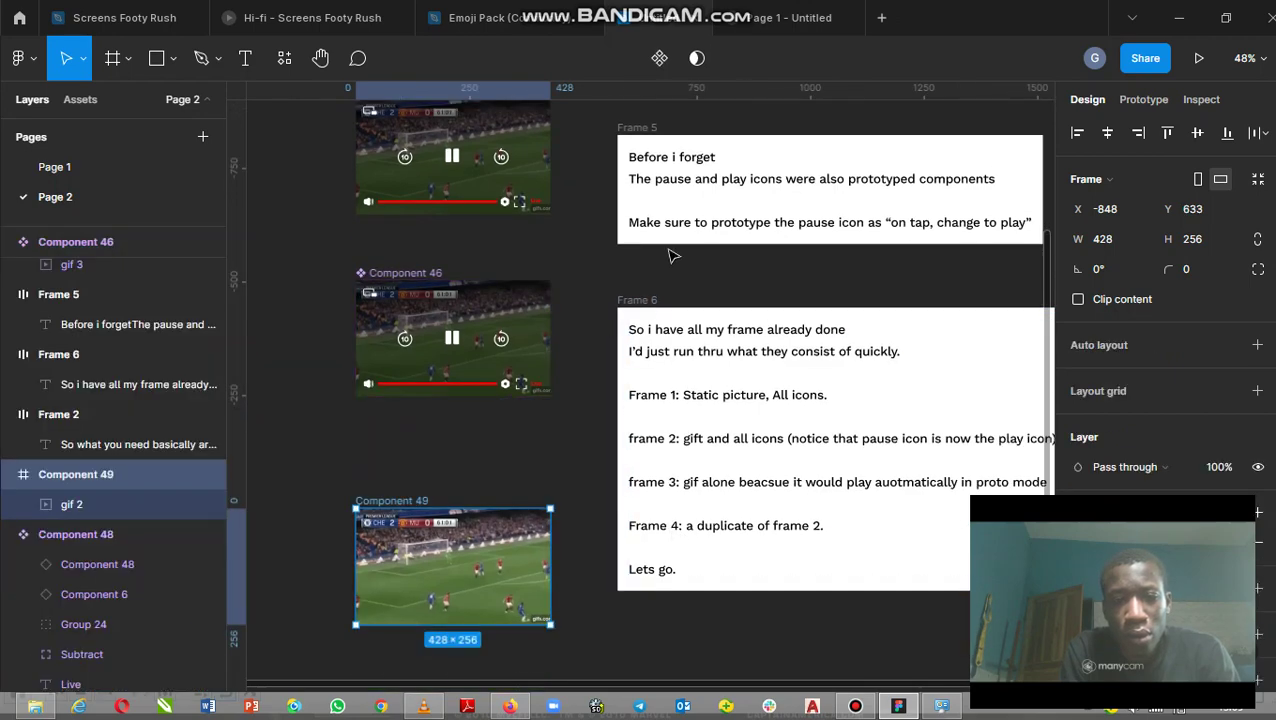
pyautogui.click(659, 58)
pyautogui.scroll(-1, 590, 291)
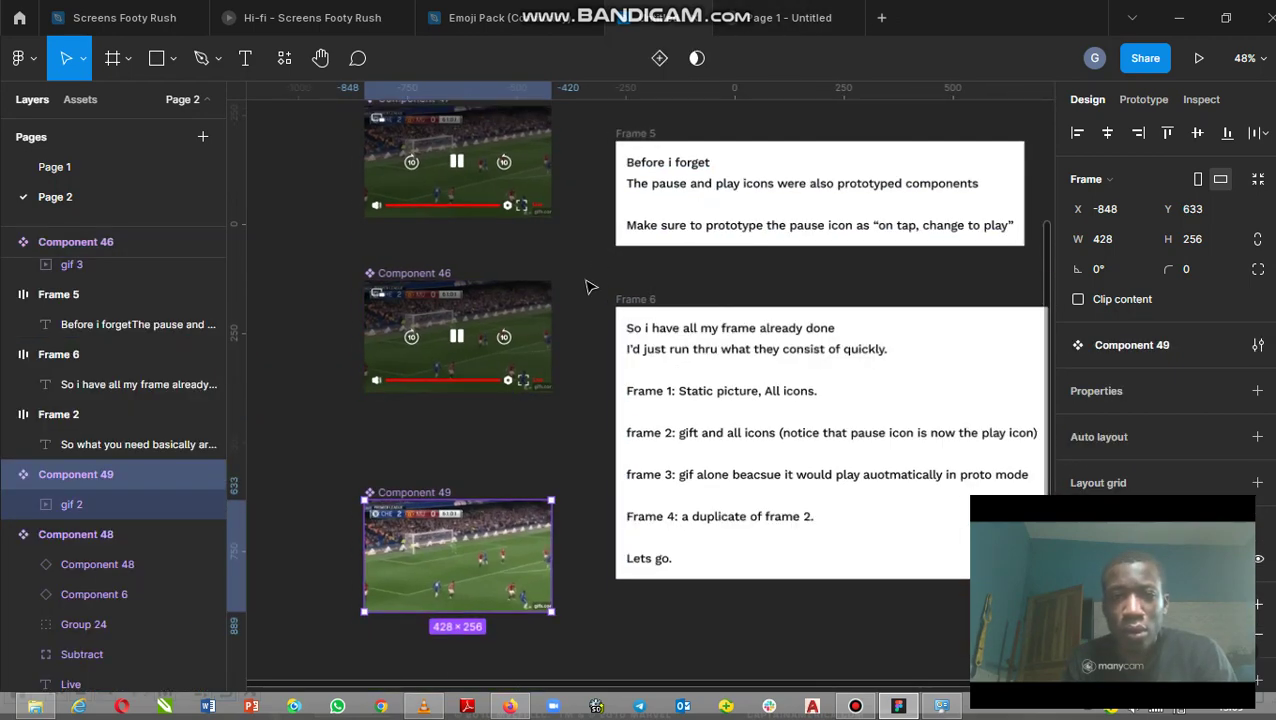
pyautogui.scroll(-1, 590, 290)
pyautogui.scroll(-1, 589, 288)
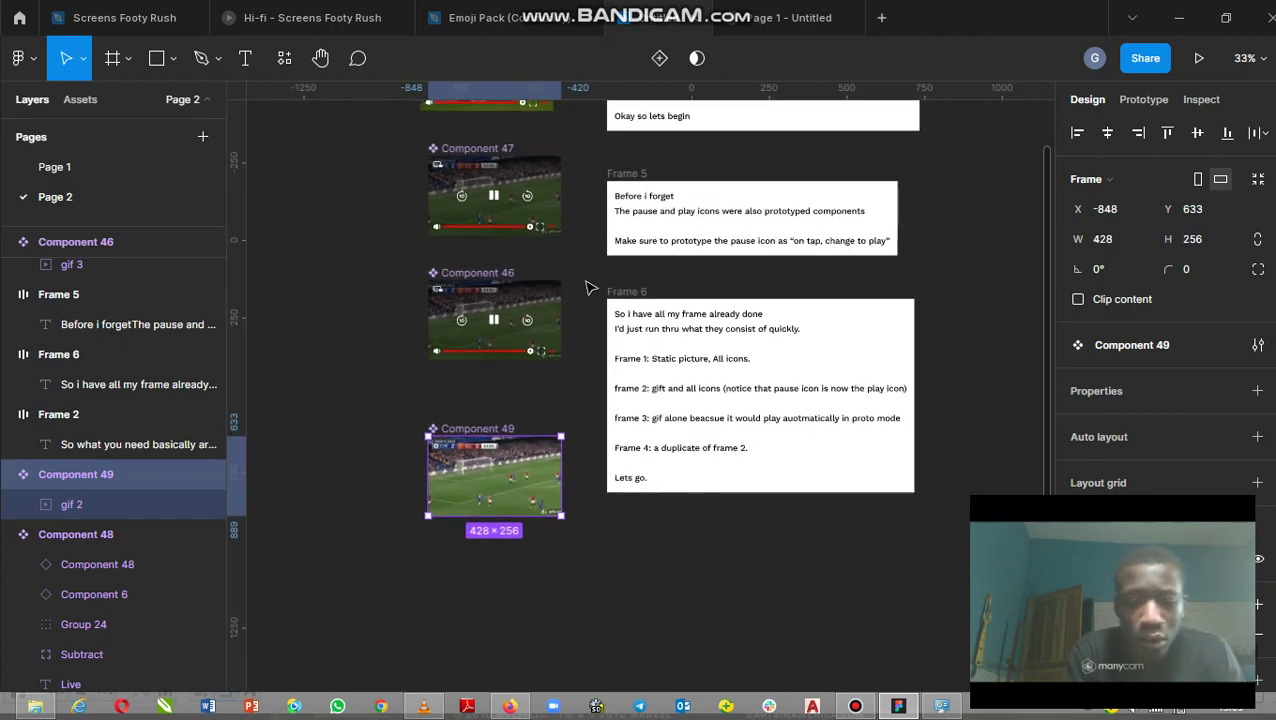
pyautogui.press('h')
pyautogui.moveTo(590, 290); pyautogui.dragTo(655, 383)
# Arrange Components 48, 47, 49 and 46 into a two-by-two grid
pyautogui.press('v')
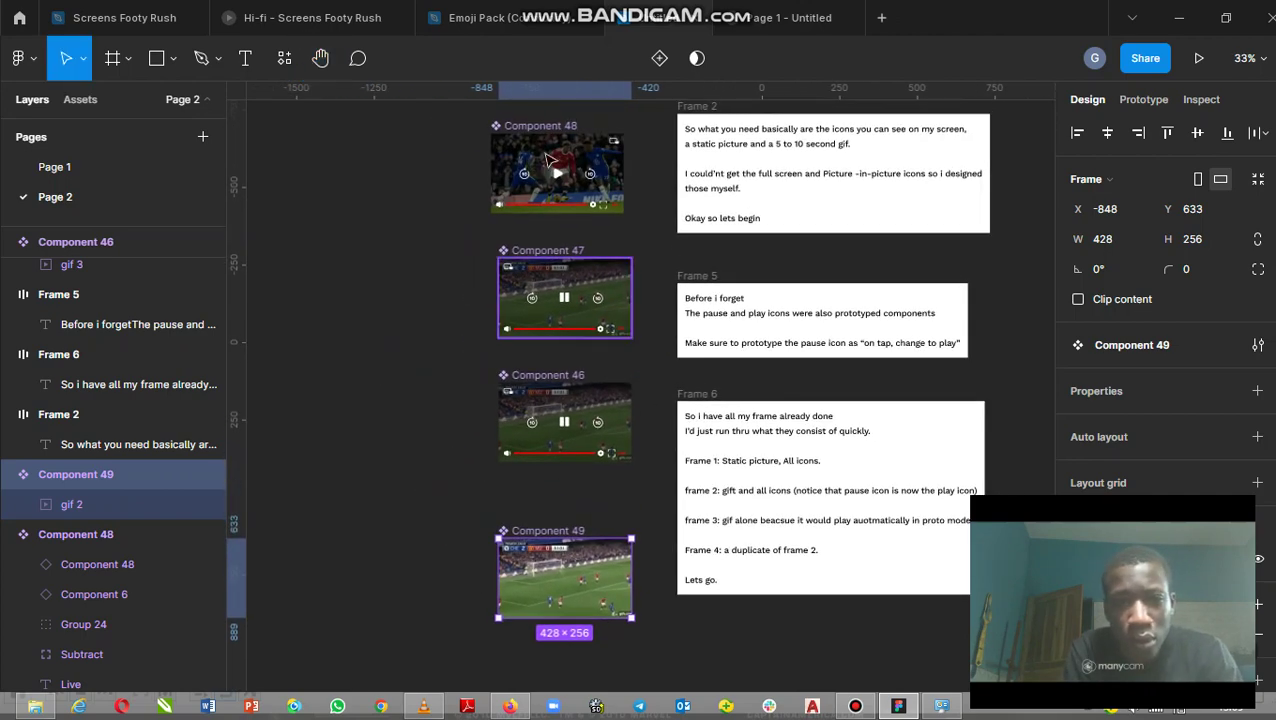
pyautogui.moveTo(553, 140); pyautogui.dragTo(399, 150)
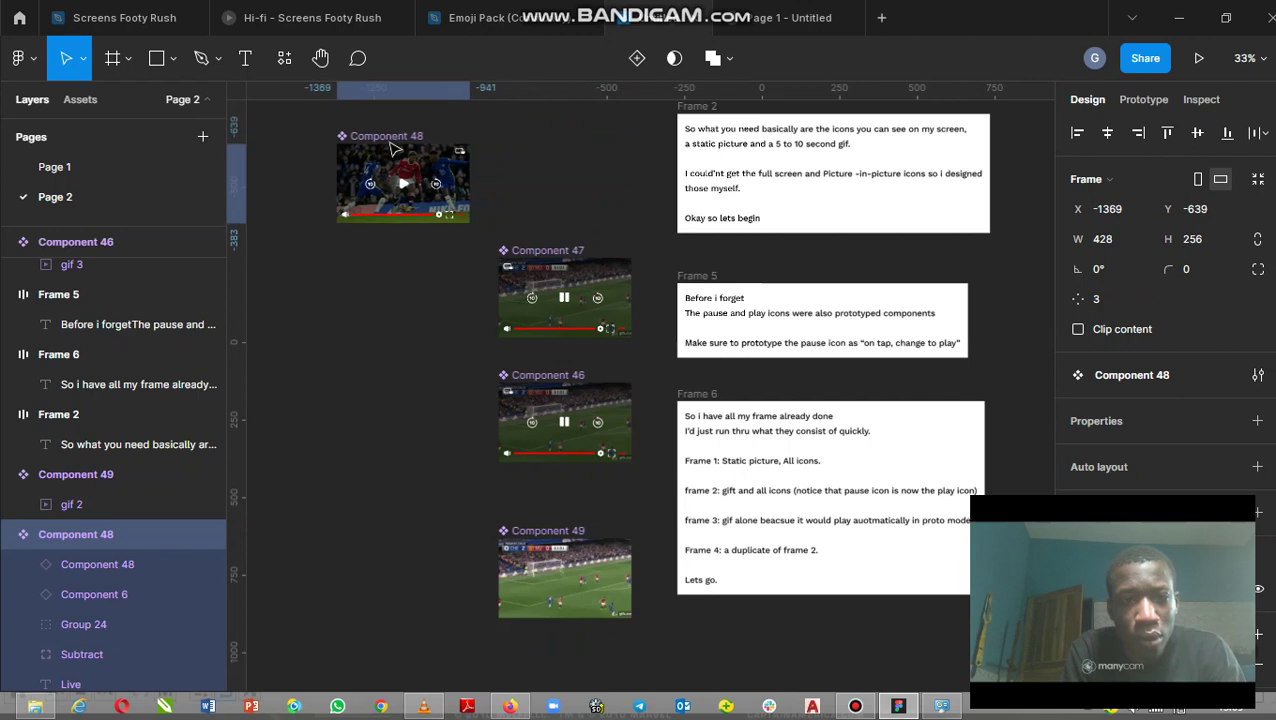
pyautogui.moveTo(555, 249); pyautogui.dragTo(569, 137)
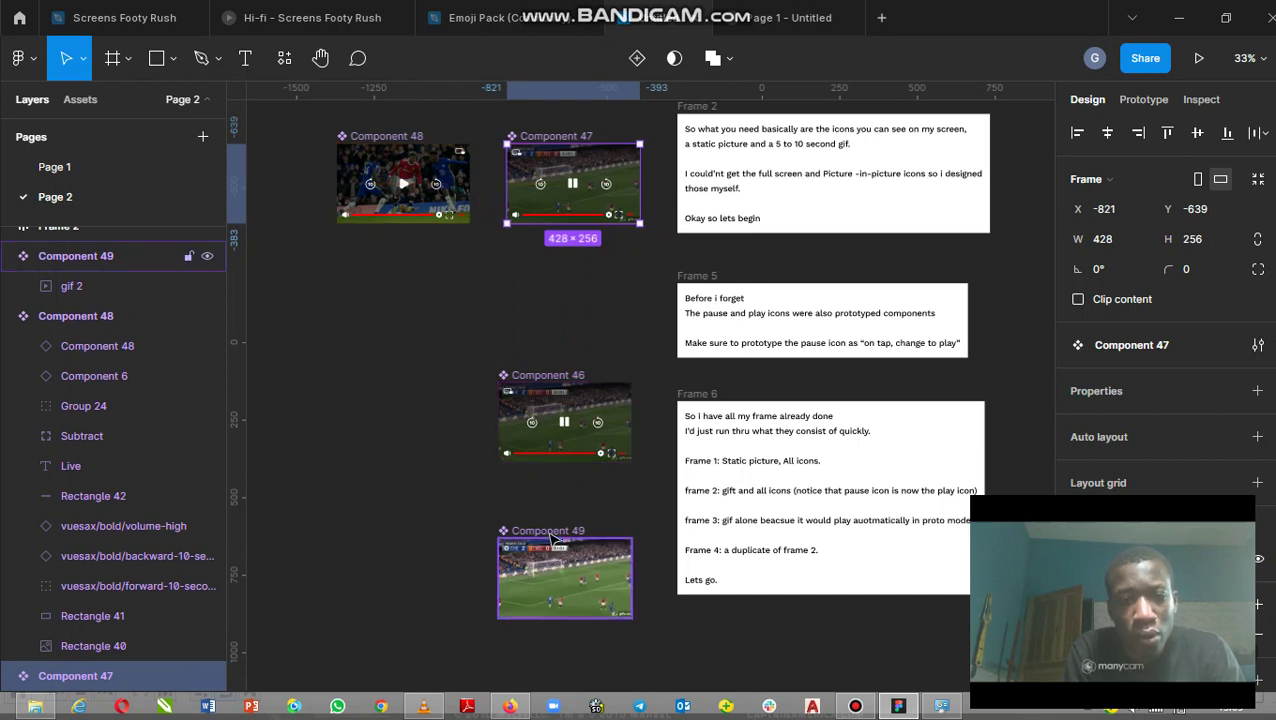
pyautogui.moveTo(552, 534); pyautogui.dragTo(385, 275)
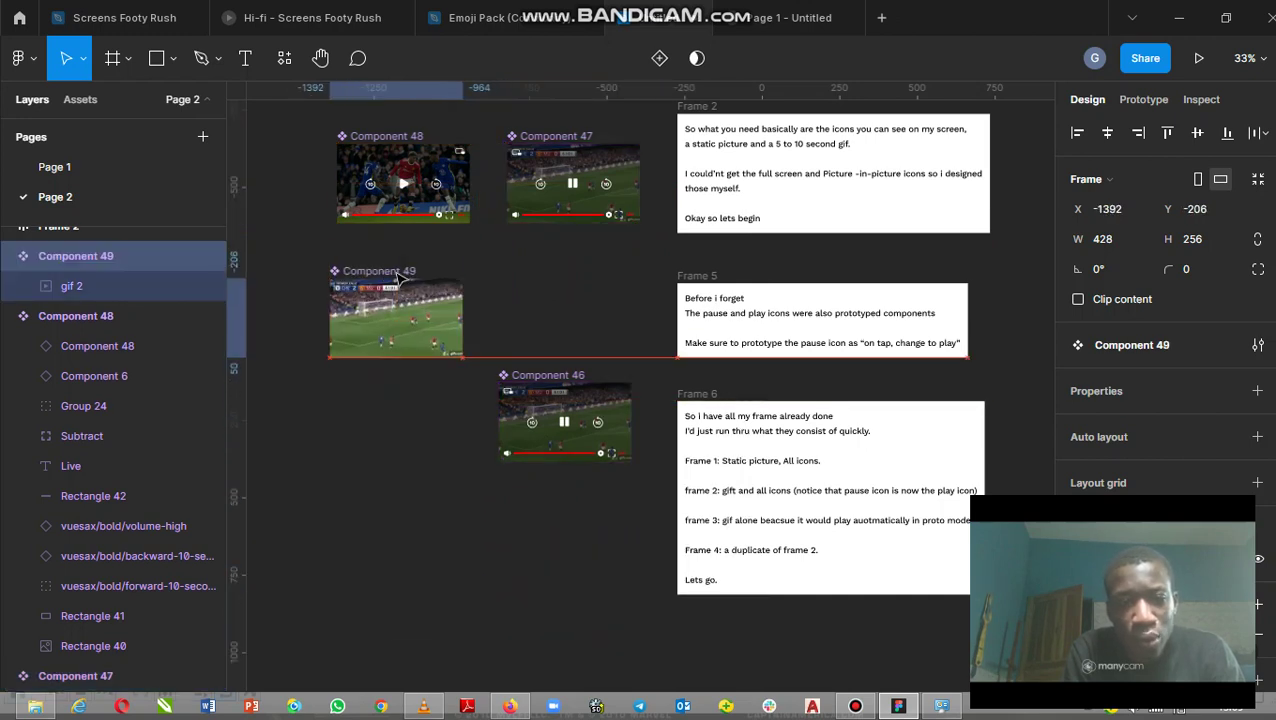
pyautogui.moveTo(564, 375); pyautogui.dragTo(590, 270)
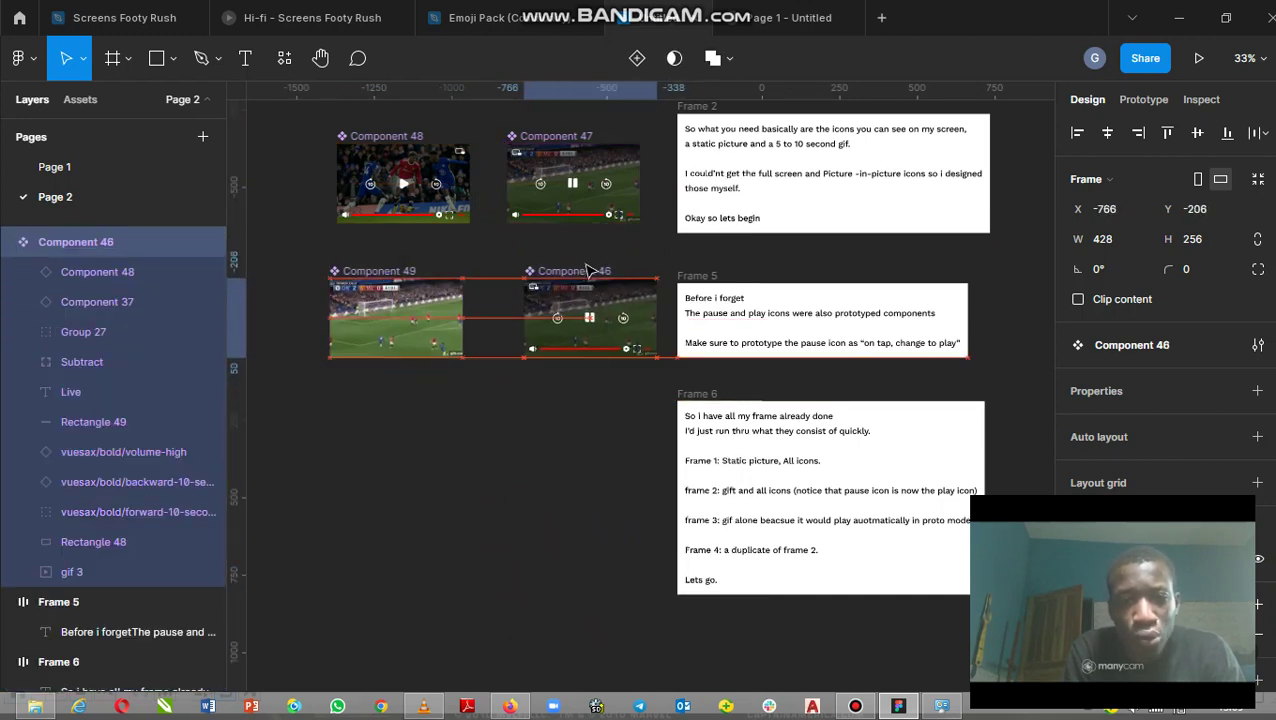
pyautogui.moveTo(590, 270); pyautogui.dragTo(572, 270)
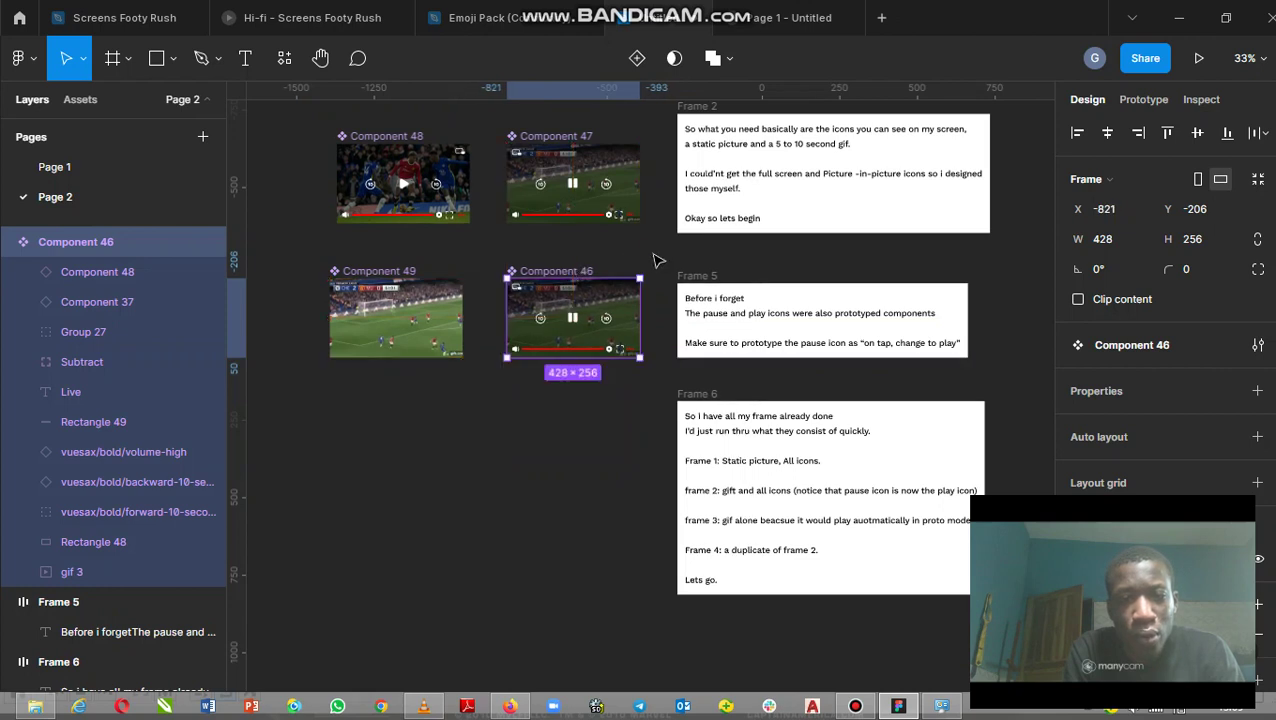
pyautogui.press('Escape')
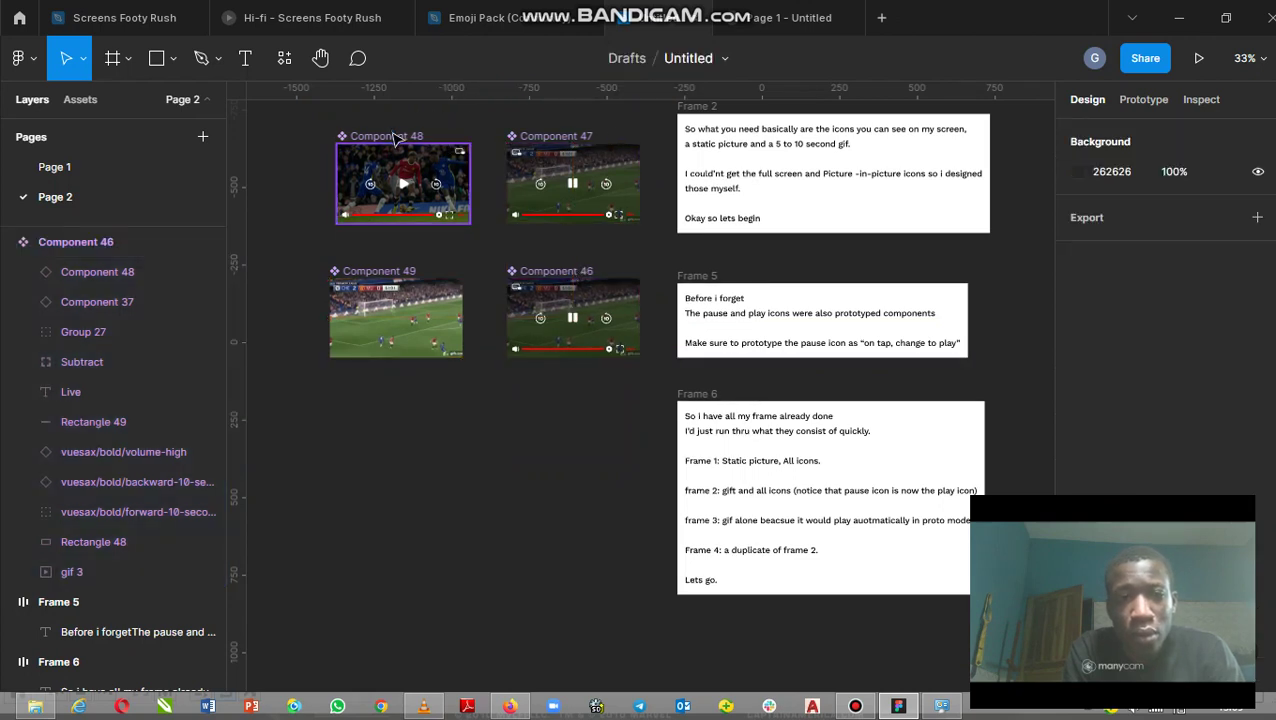
# Select all four components and combine them as variants into Component 50
pyautogui.click(396, 139)
pyautogui.keyDown('shift'); pyautogui.click(548, 142); pyautogui.keyUp('shift')
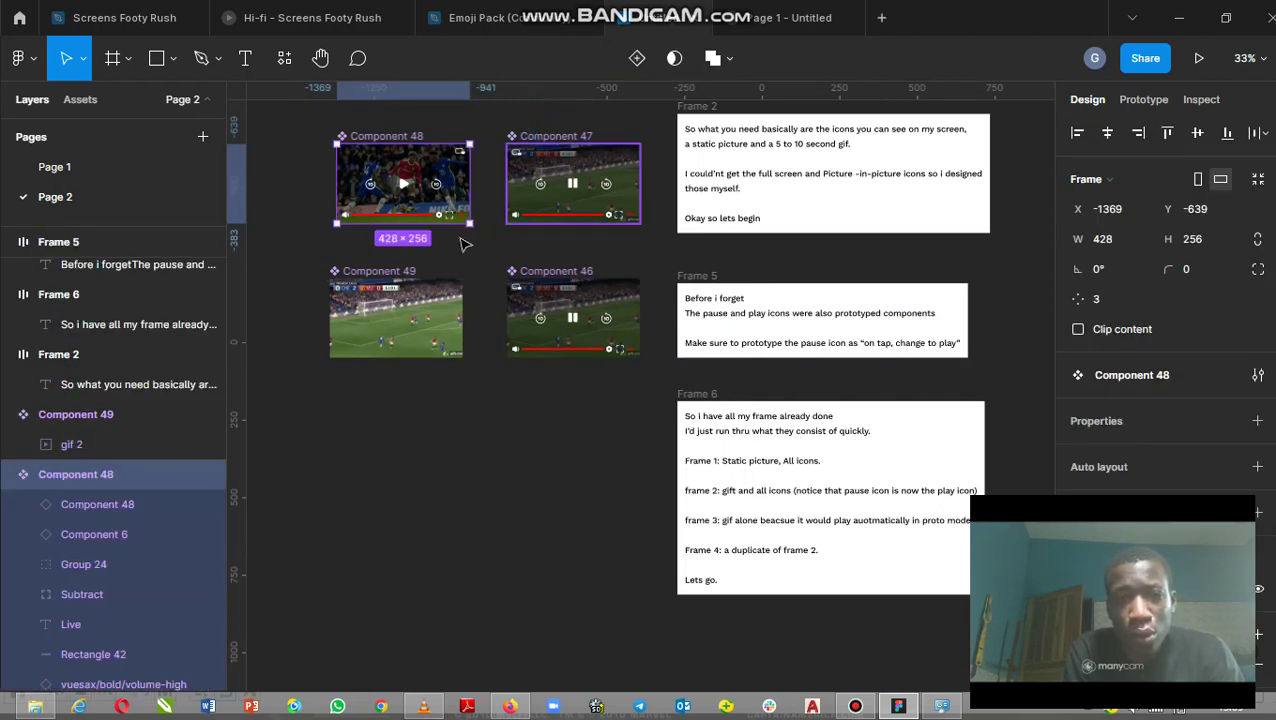
pyautogui.keyDown('shift'); pyautogui.click(418, 272); pyautogui.keyUp('shift')
pyautogui.keyDown('shift'); pyautogui.click(567, 283); pyautogui.keyUp('shift')
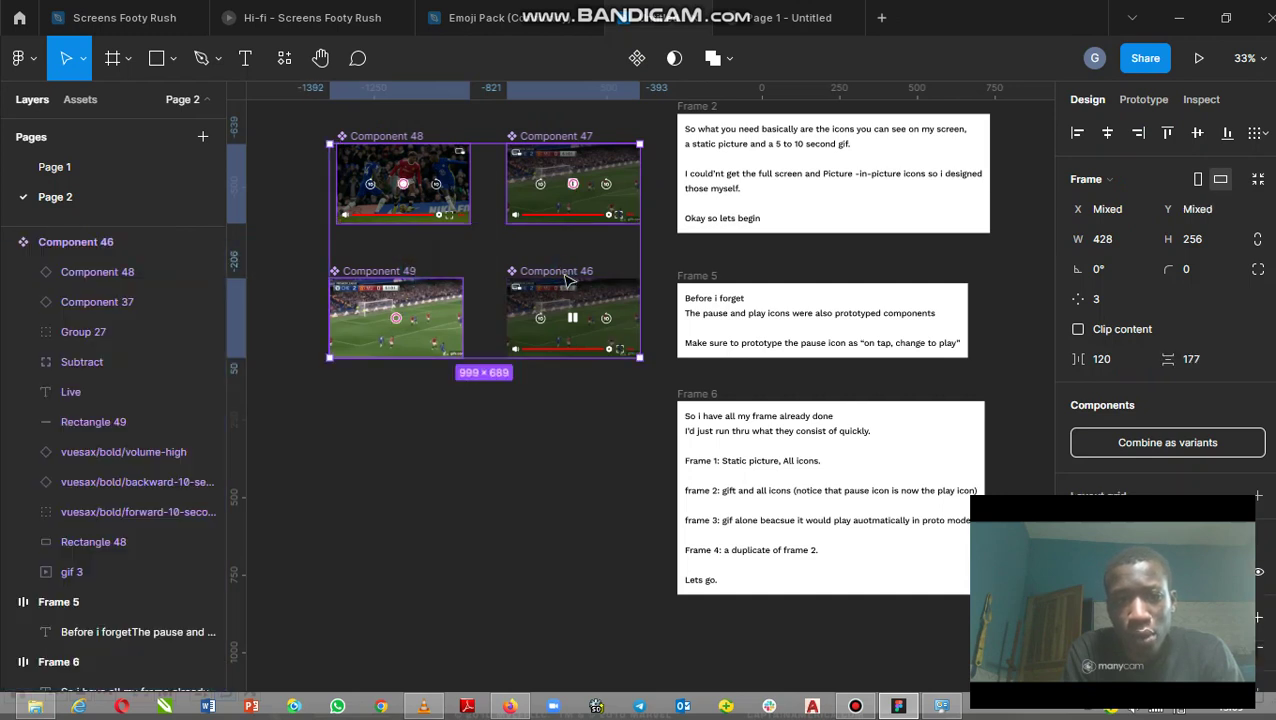
pyautogui.click(1178, 450)
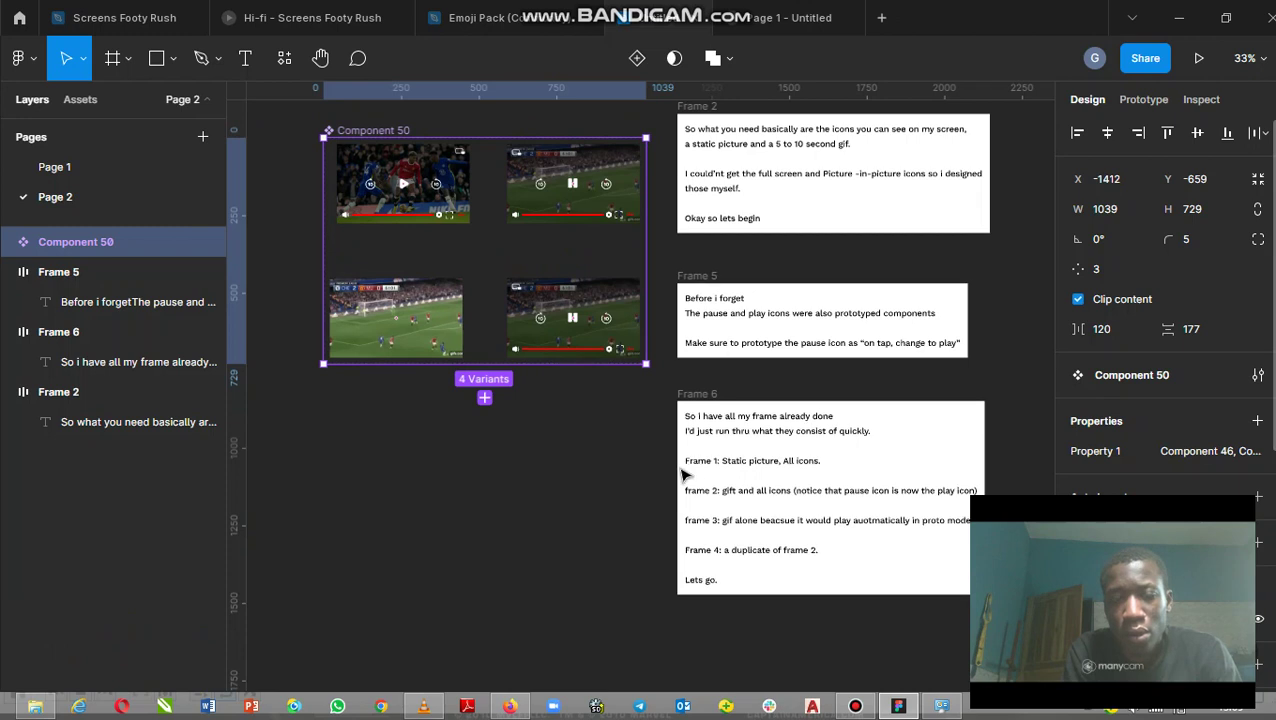
pyautogui.click(527, 512)
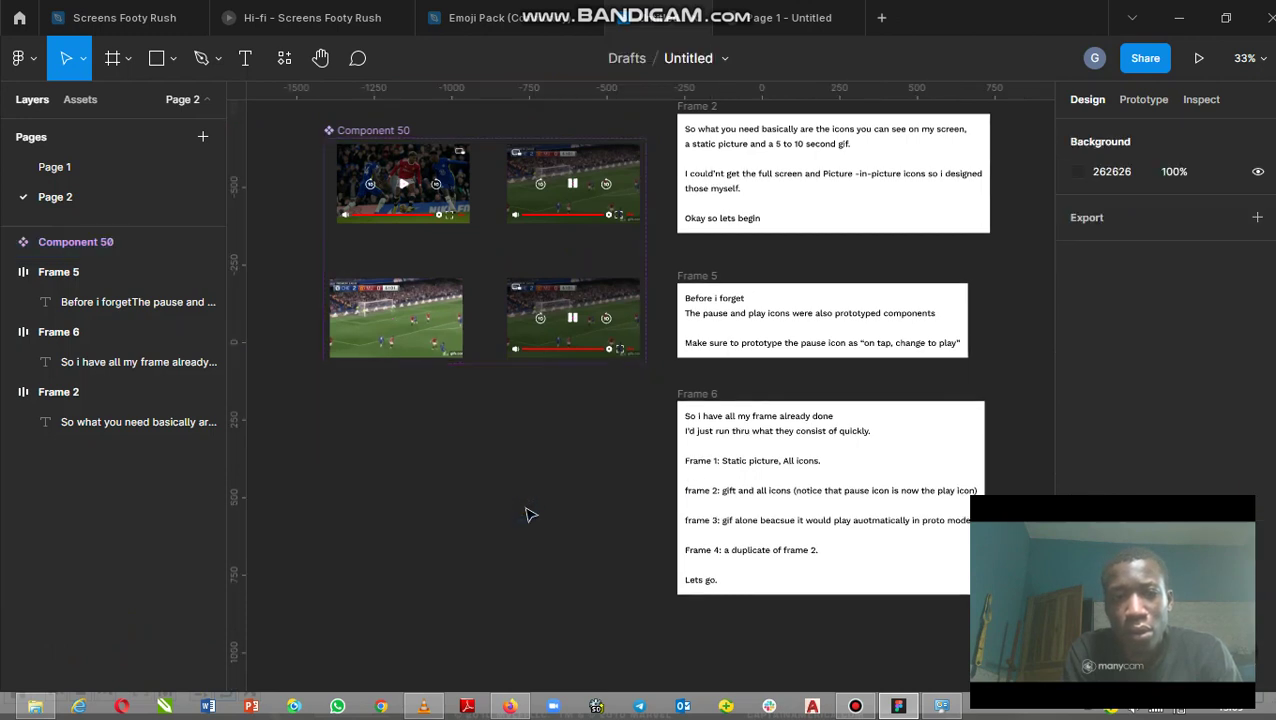
# Give the first variant's play icon an On click, Change to Component 47 interaction
pyautogui.click(1150, 100)
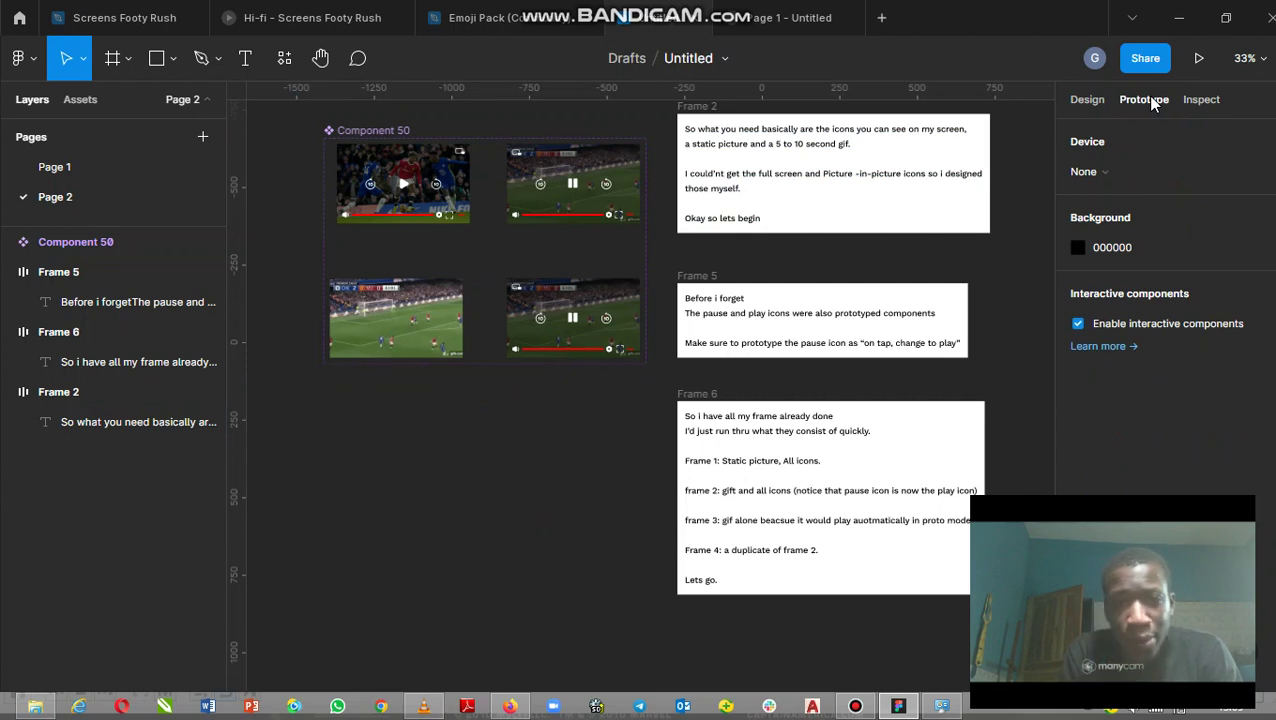
pyautogui.moveTo(403, 183)
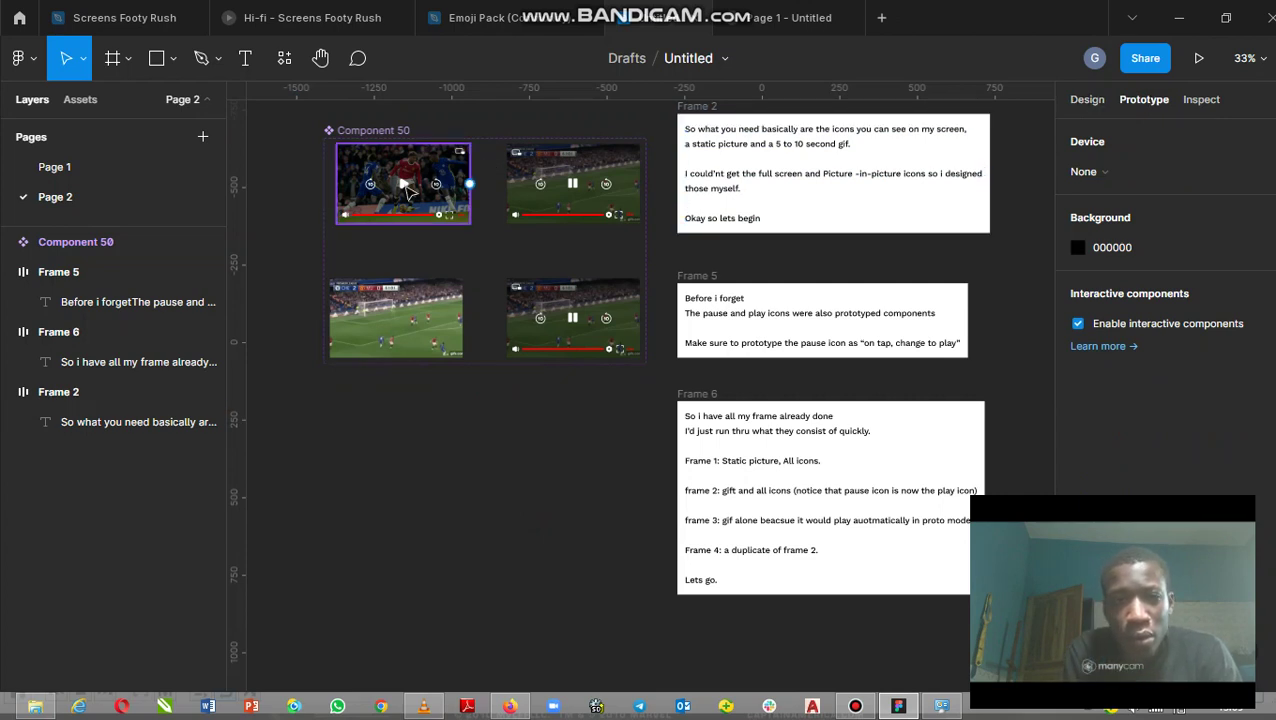
pyautogui.keyDown('ctrl'); pyautogui.click(407, 188); pyautogui.keyUp('ctrl')
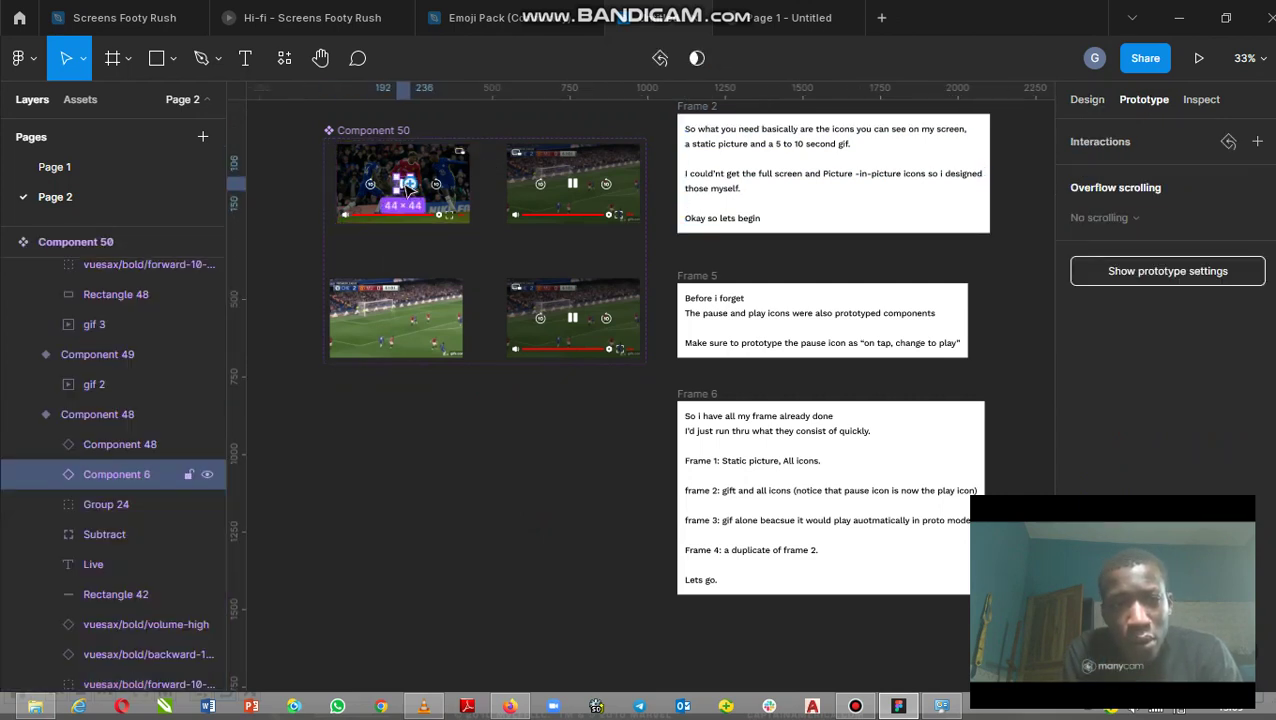
pyautogui.moveTo(436, 184)
pyautogui.mouseDown()
pyautogui.moveTo(510, 196)
pyautogui.moveTo(540, 185)
pyautogui.mouseUp()
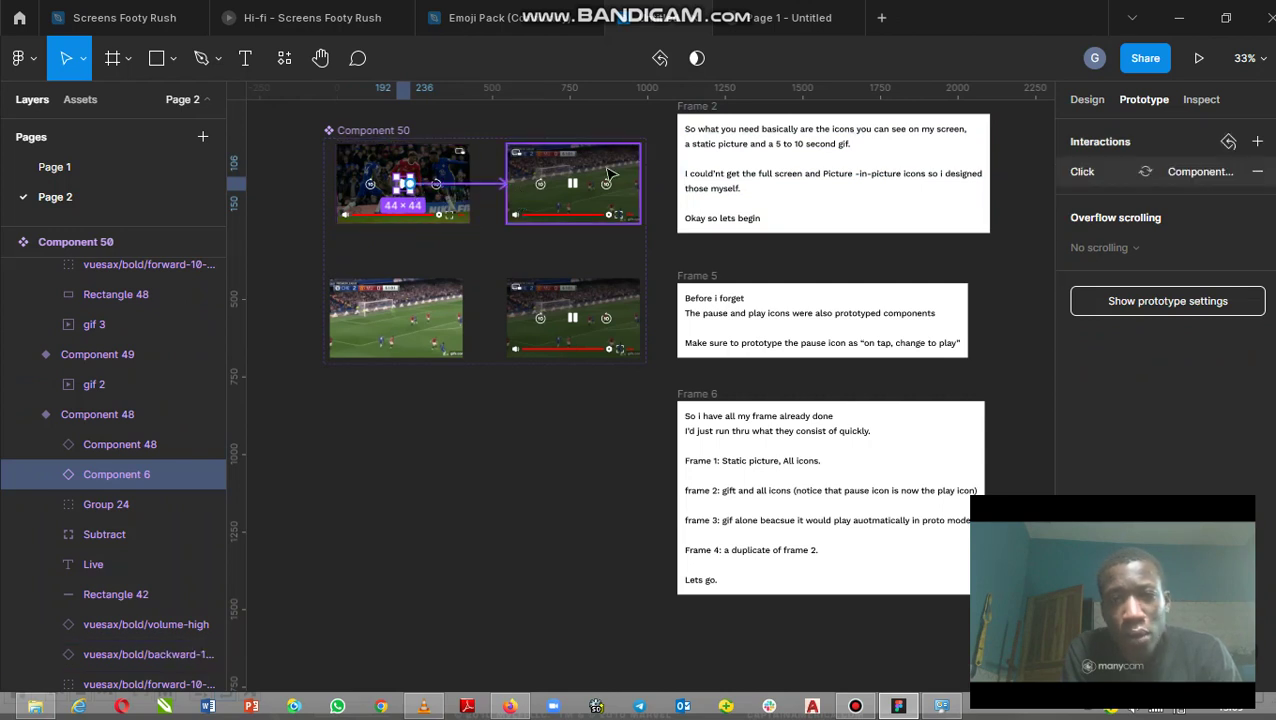
pyautogui.click(889, 219)
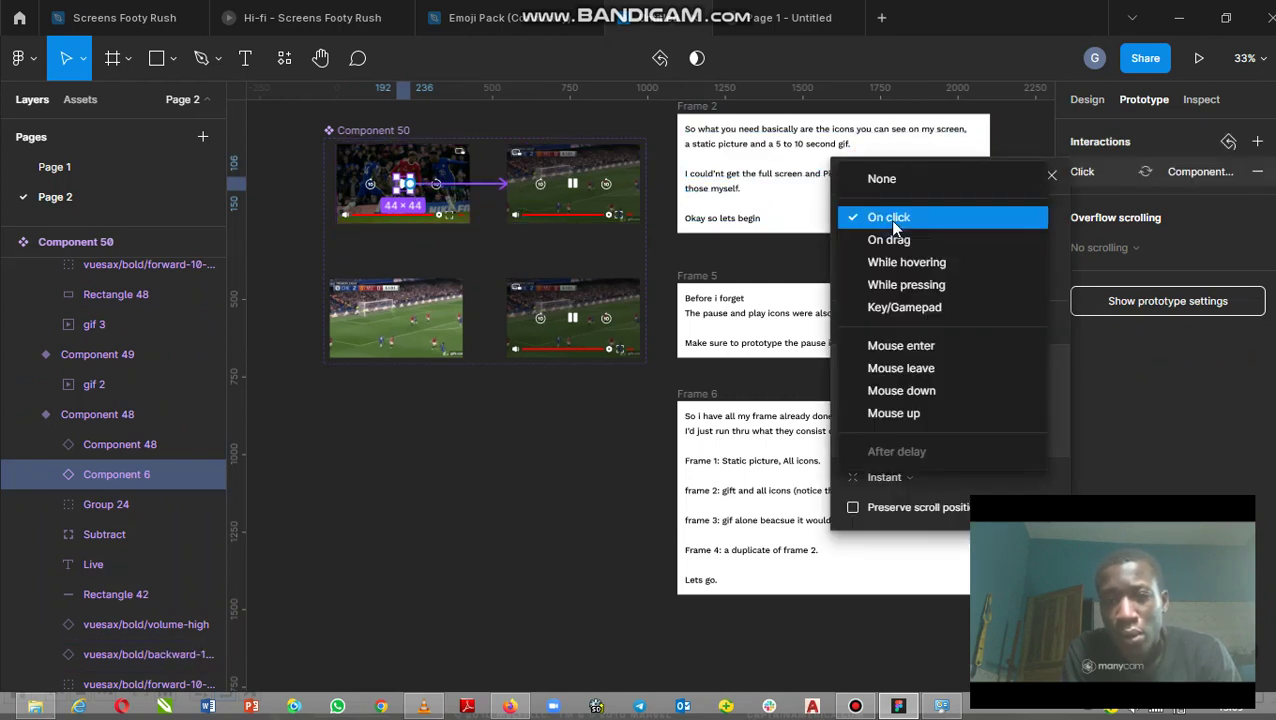
pyautogui.click(903, 222)
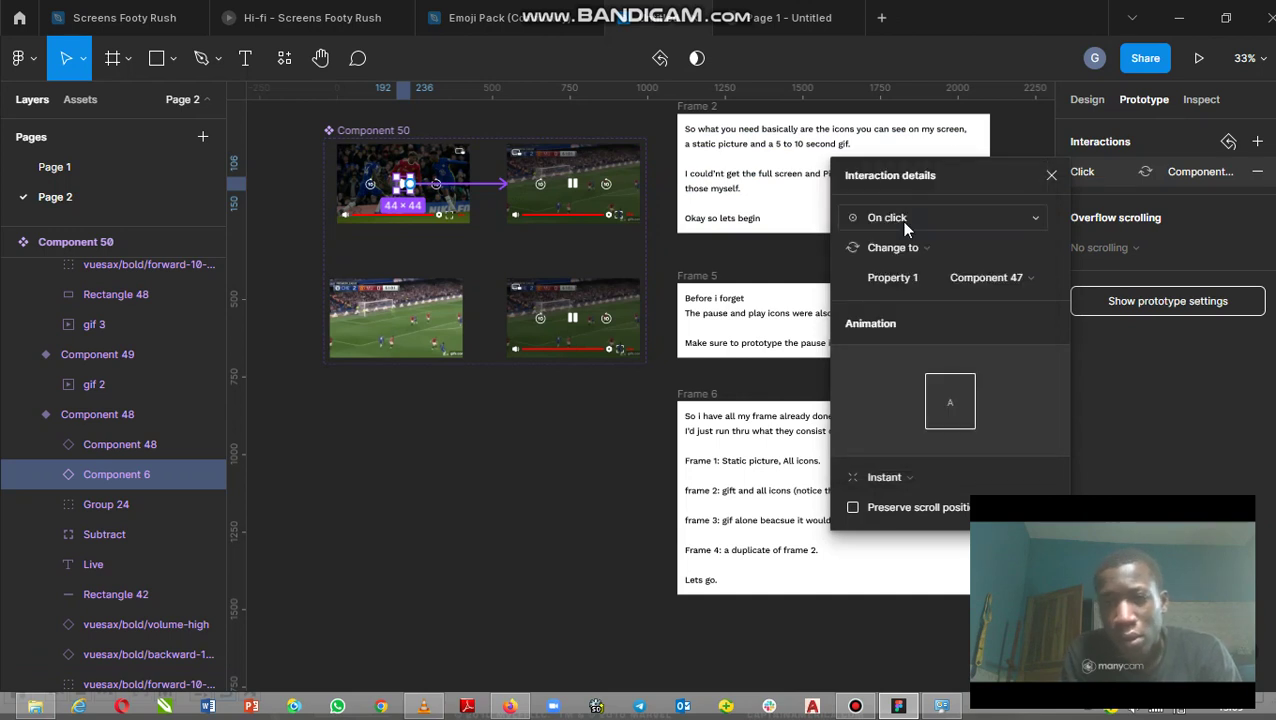
pyautogui.click(925, 248)
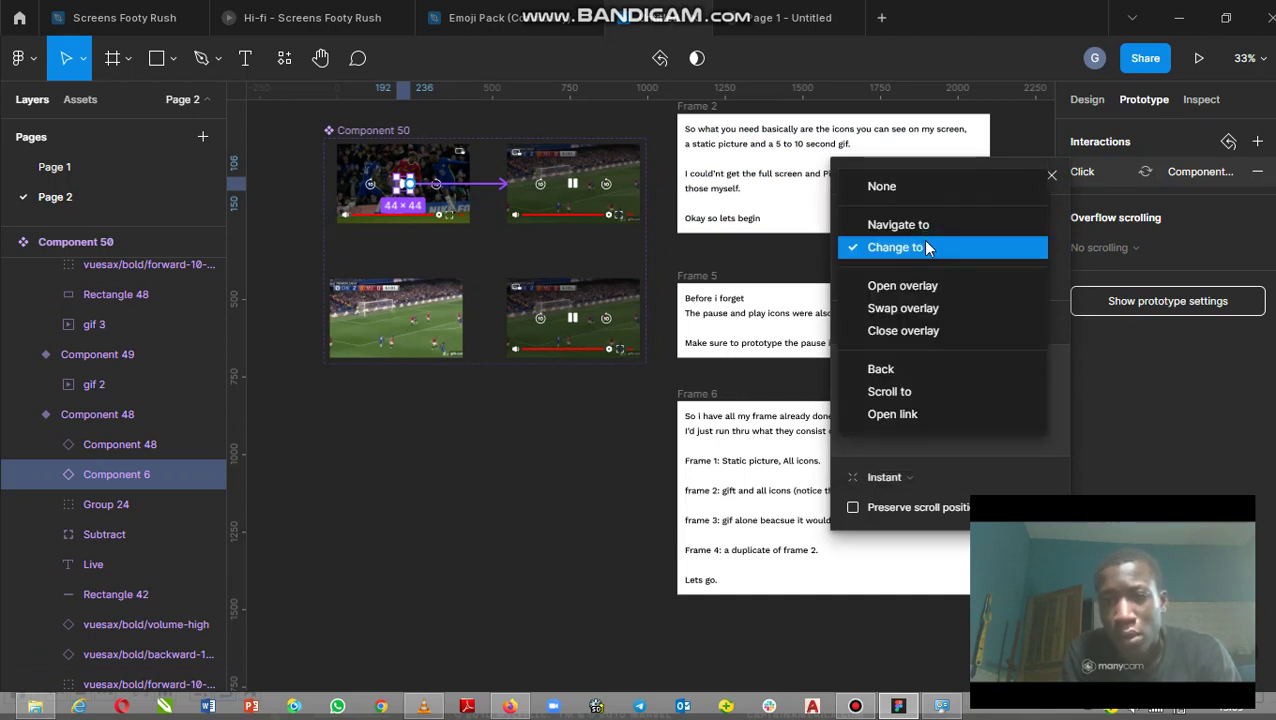
pyautogui.click(926, 248)
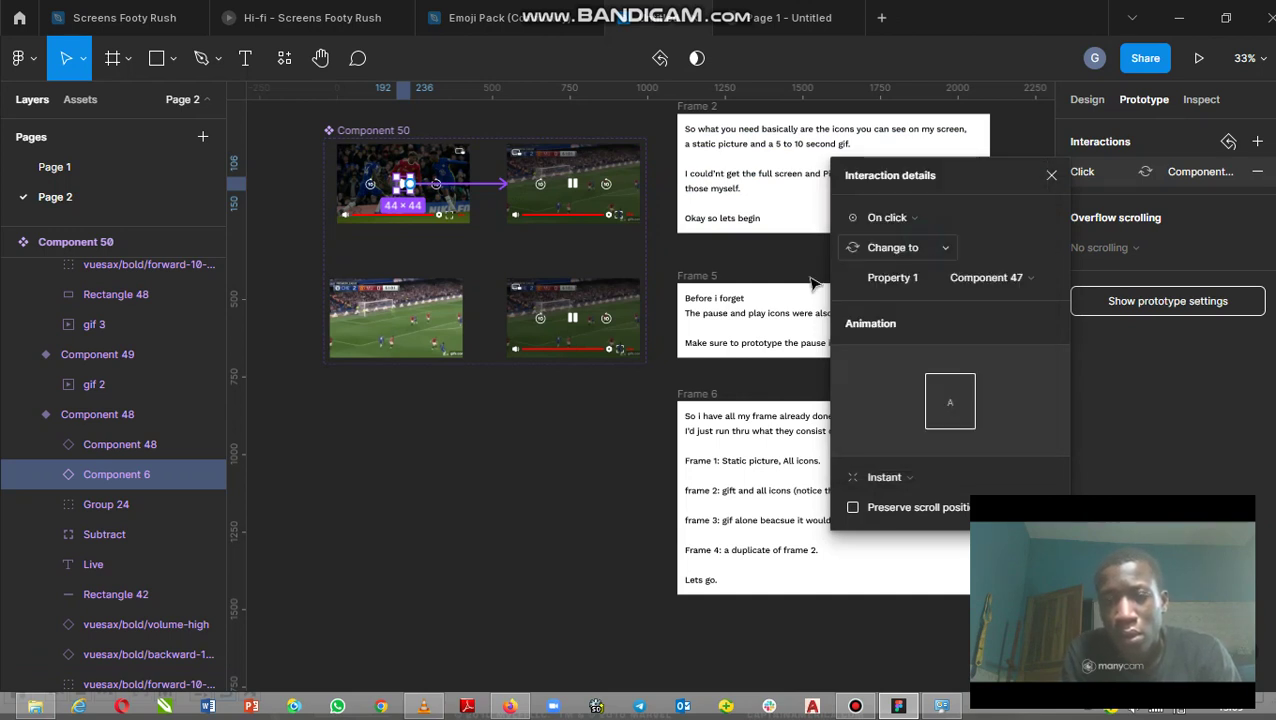
pyautogui.click(961, 282)
pyautogui.click(961, 282)
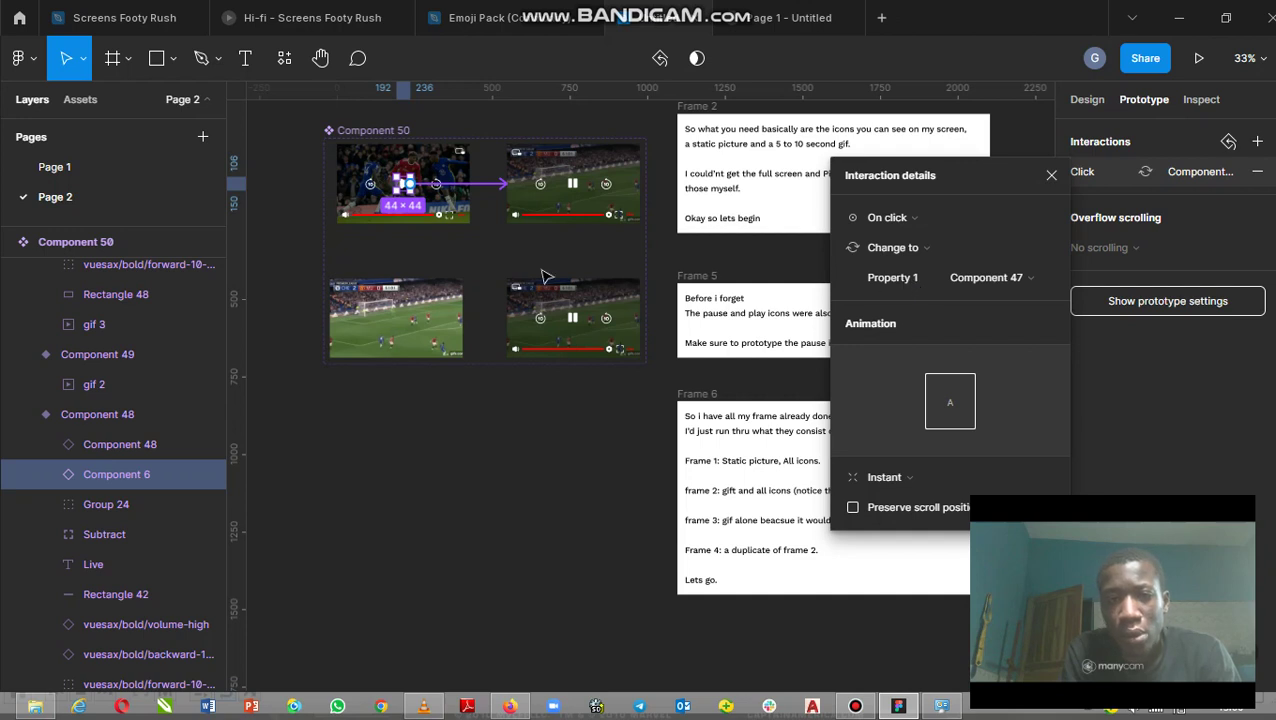
pyautogui.click(1051, 175)
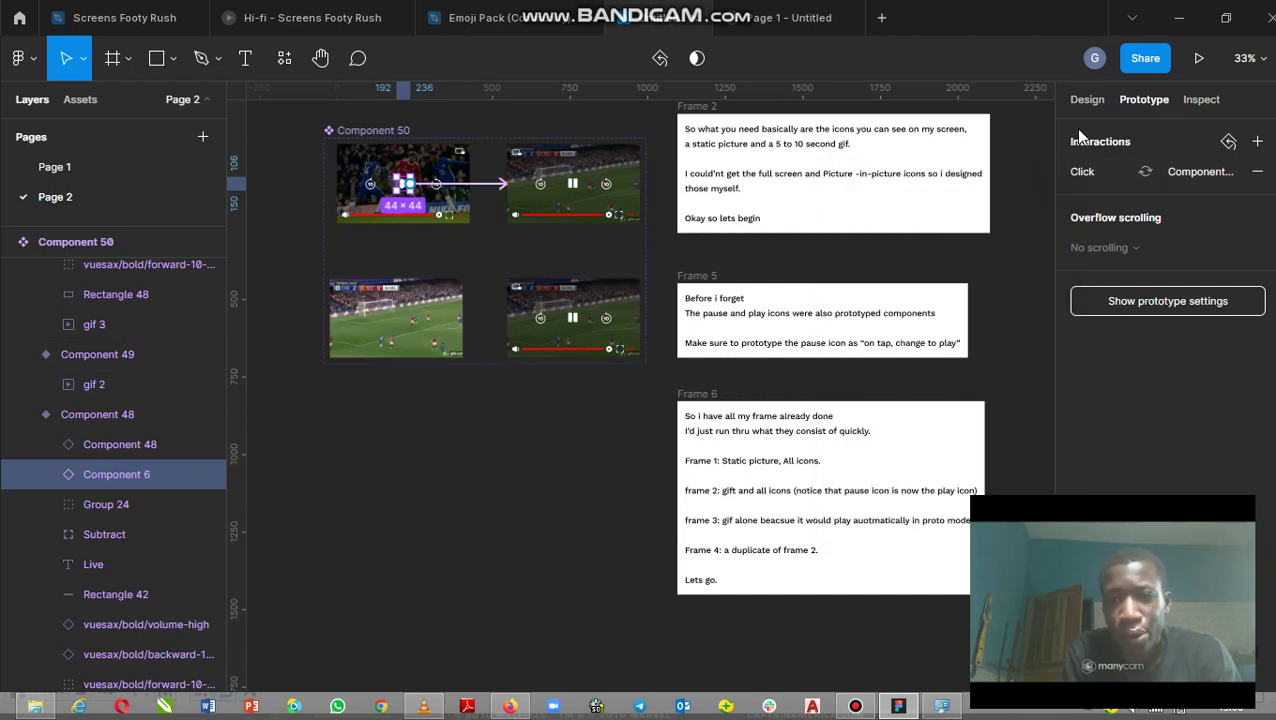
pyautogui.click(1087, 100)
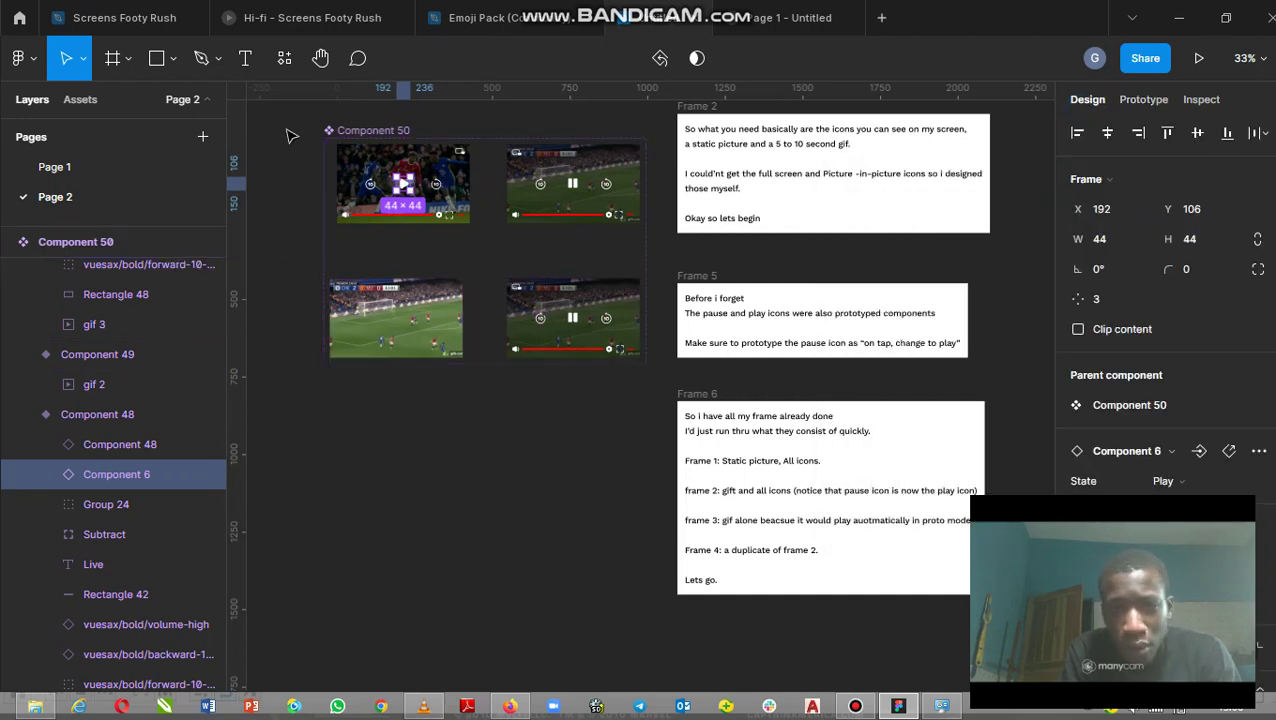
# Name the top two variants Static Pause and Play with icons
pyautogui.click(440, 170)
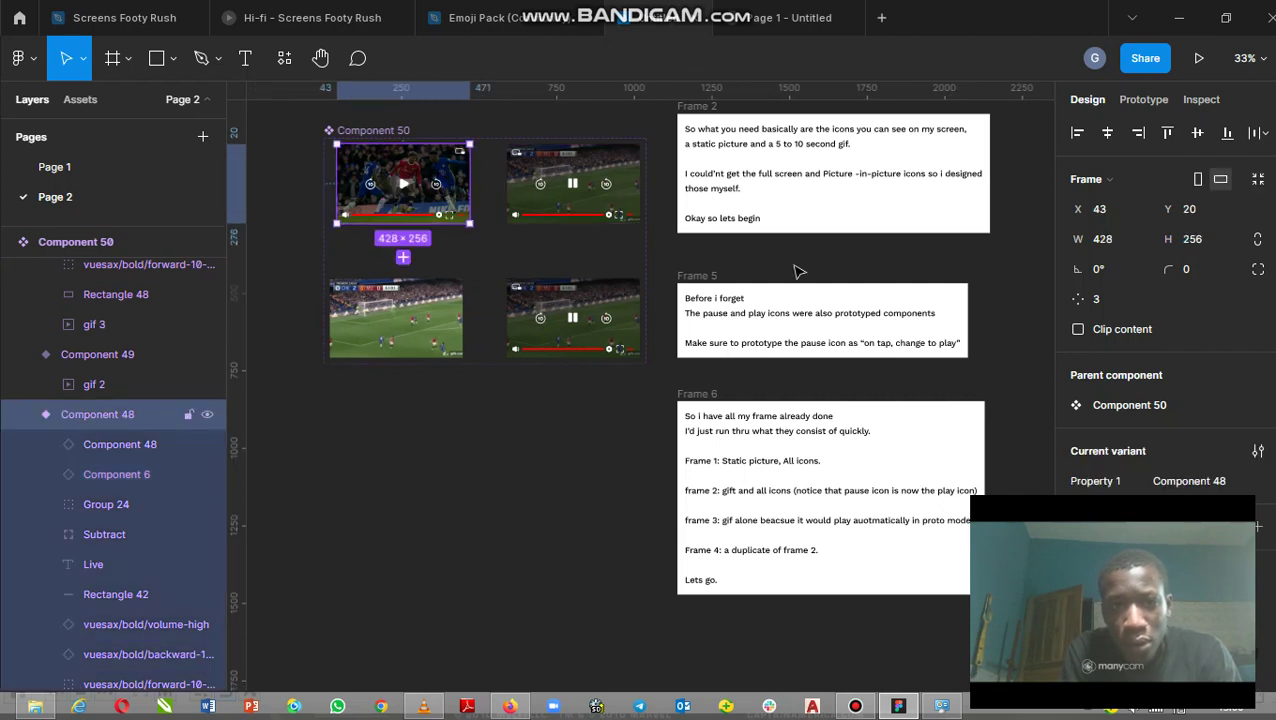
pyautogui.click(1195, 481)
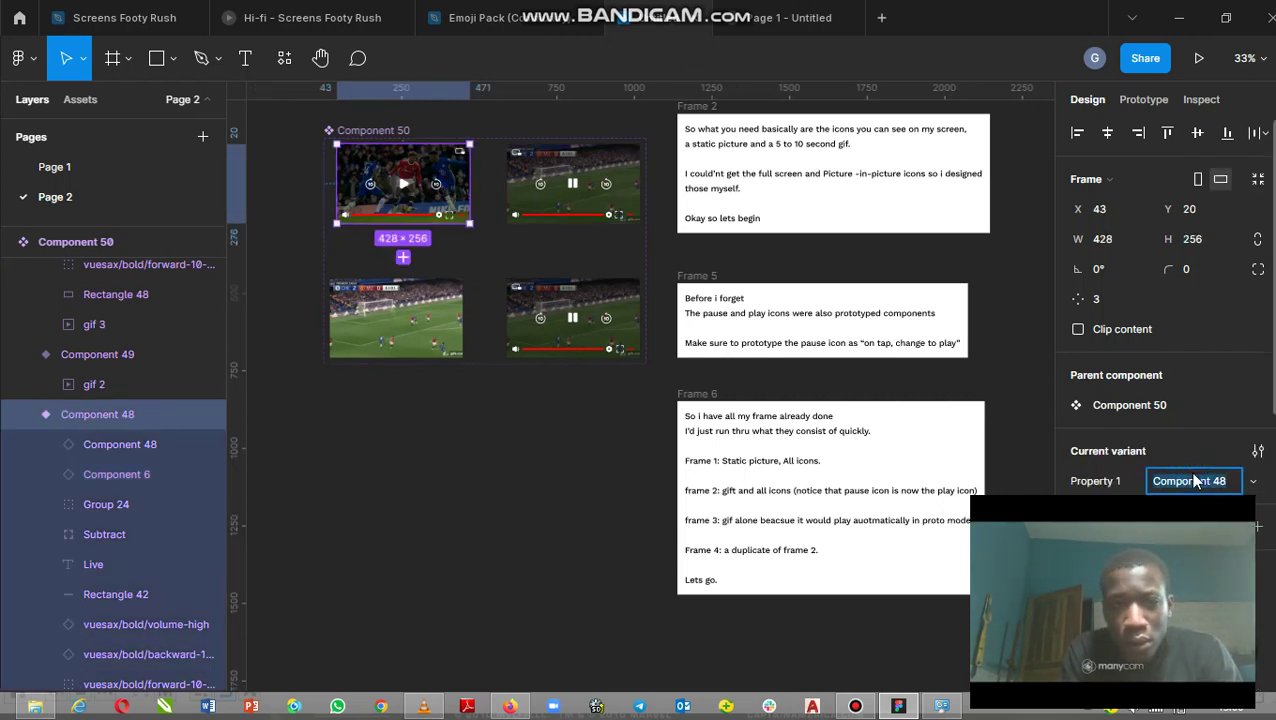
pyautogui.write('Static P')
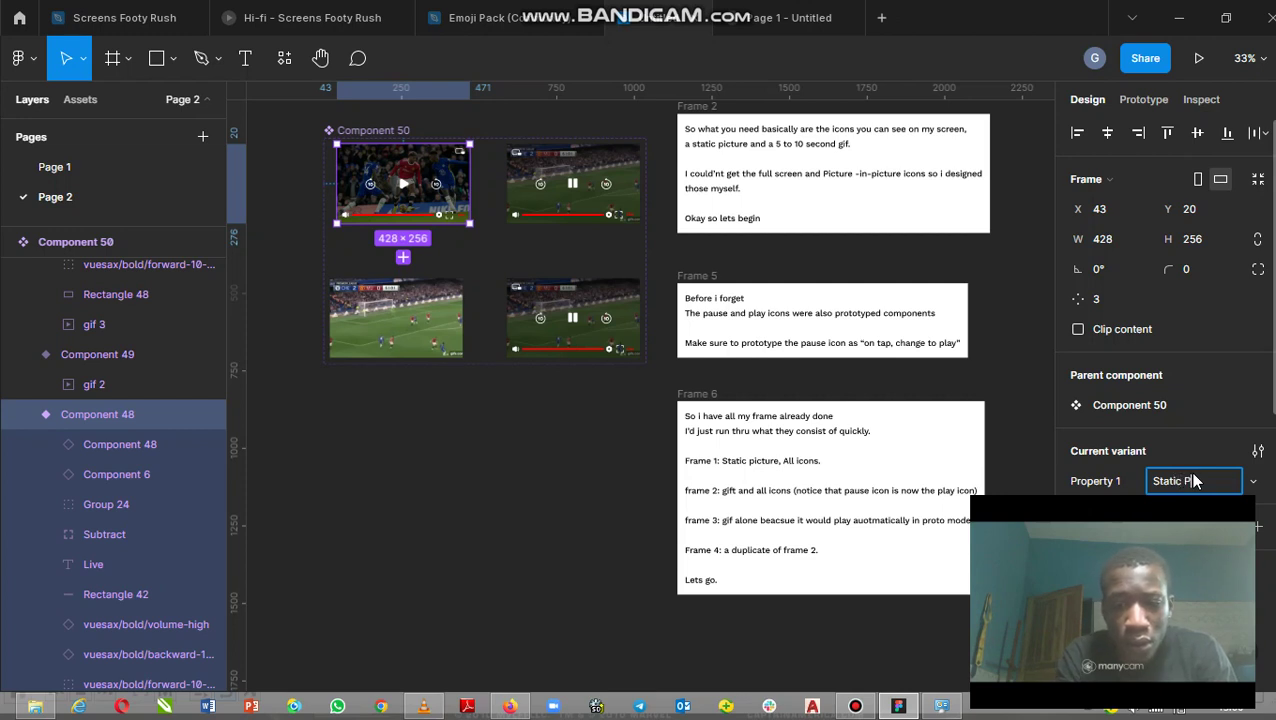
pyautogui.write('ause')
pyautogui.press('Return')
pyautogui.press('Tab')
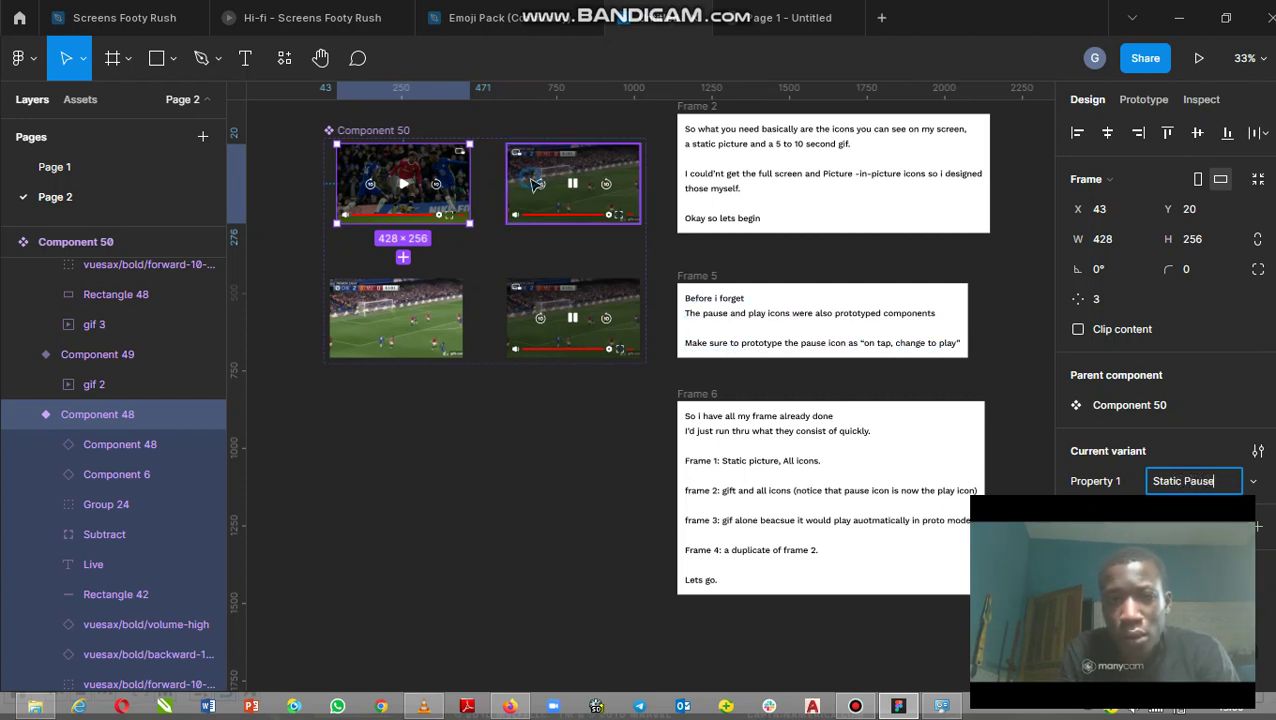
pyautogui.click(1195, 451)
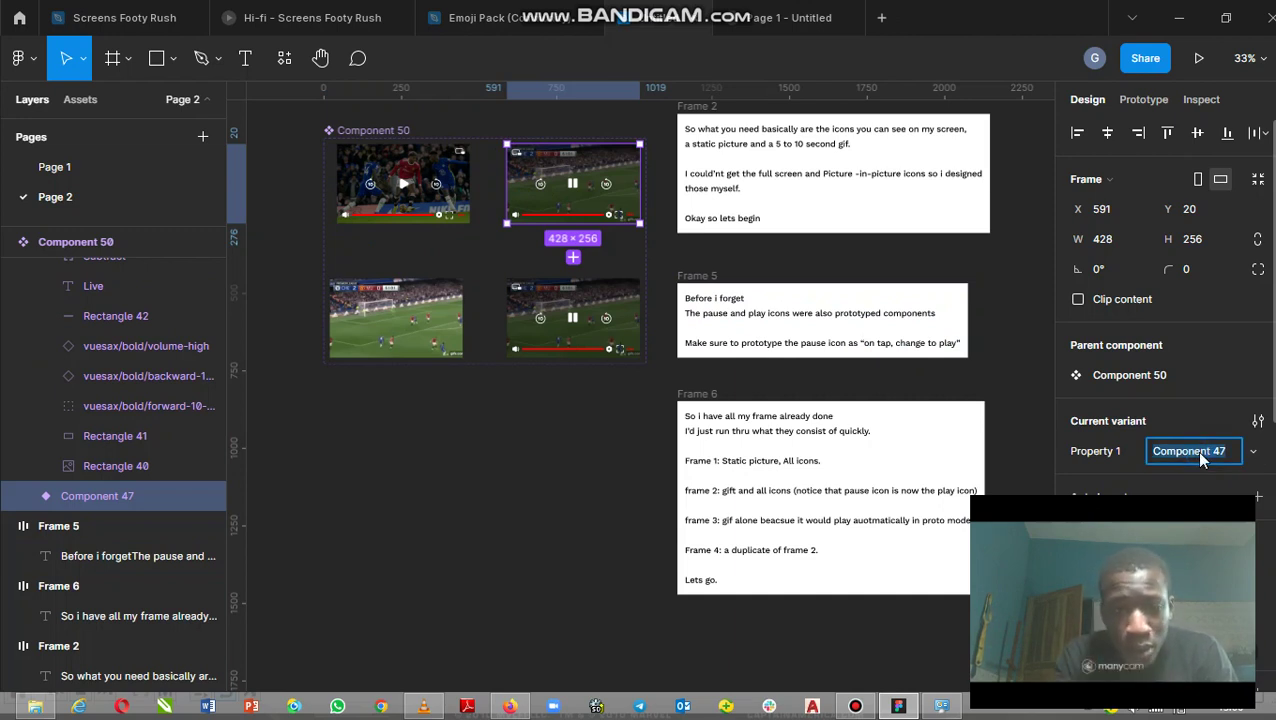
pyautogui.write('Play')
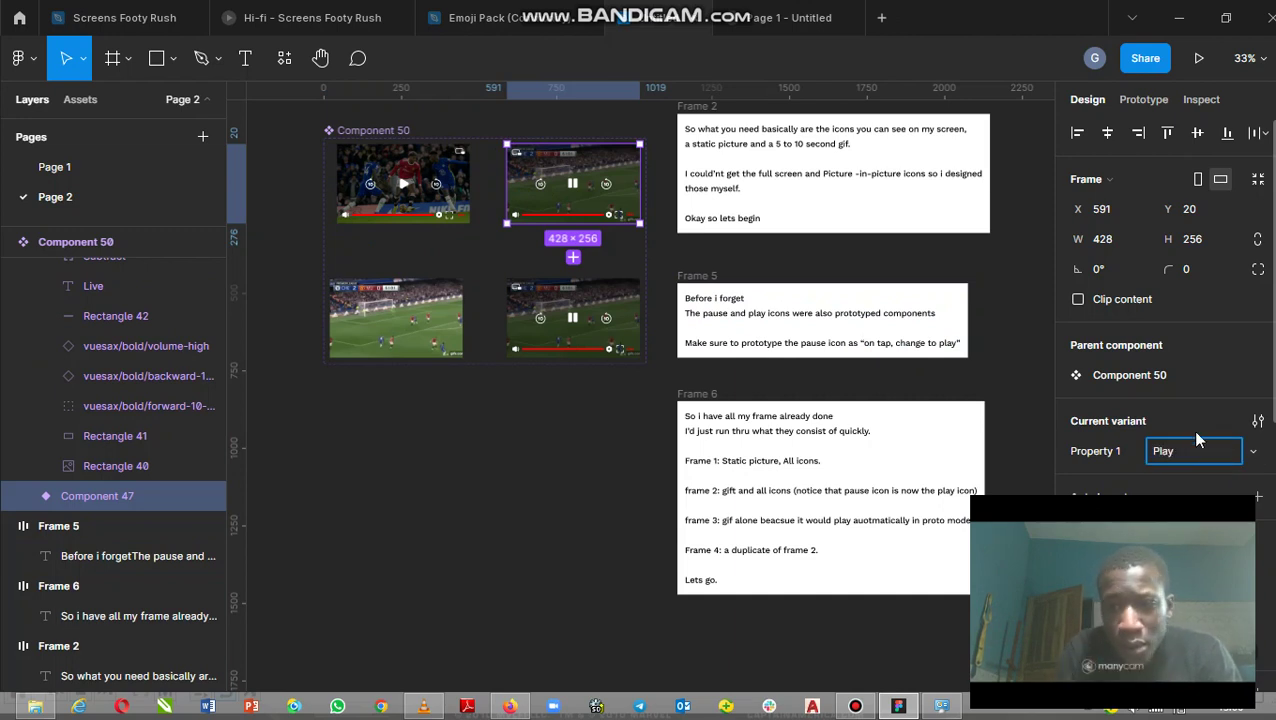
pyautogui.press('BackSpace')
pyautogui.press('BackSpace')
pyautogui.write('ay with icons')
pyautogui.press('Return')
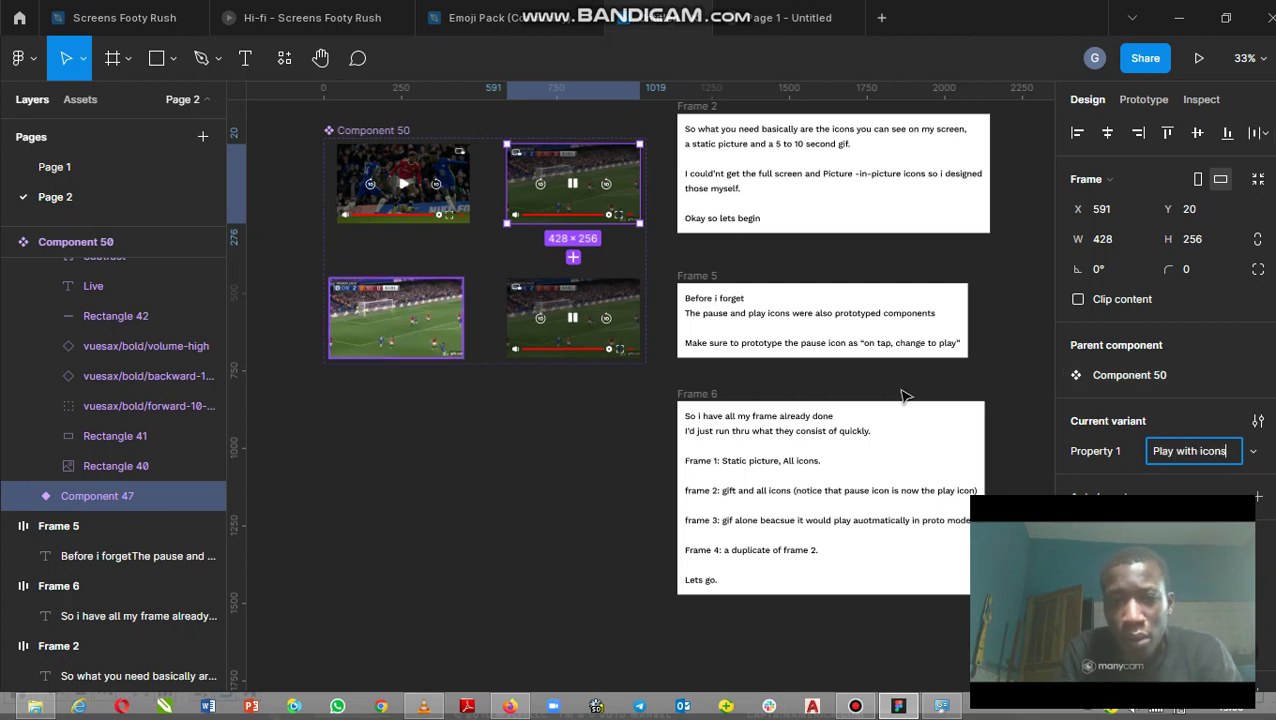
# Name the bottom variants Play without icons and Interactive screen
pyautogui.click(396, 318)
pyautogui.click(1188, 451)
pyautogui.click(1188, 451)
pyautogui.press('Delete')
pyautogui.press('Delete')
pyautogui.press('Delete')
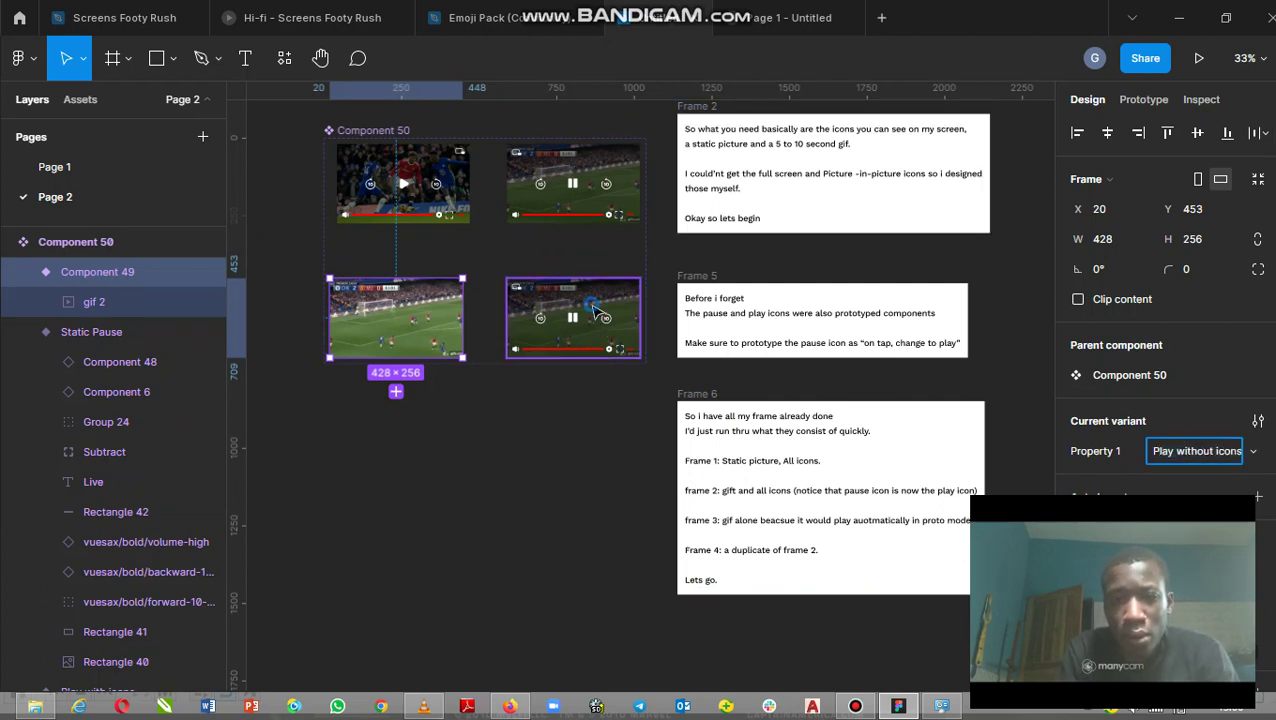
pyautogui.click(573, 318)
pyautogui.click(1188, 451)
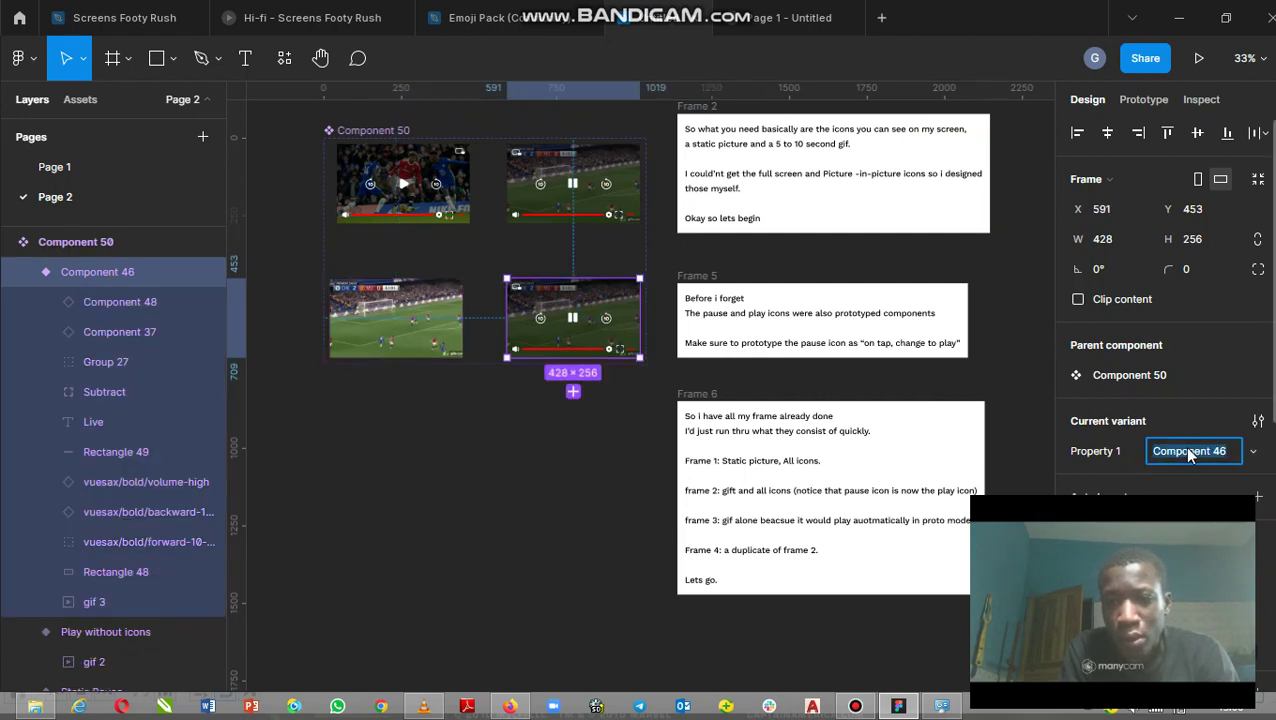
pyautogui.press('BackSpace')
pyautogui.write('Interactive screen')
pyautogui.press('Return')
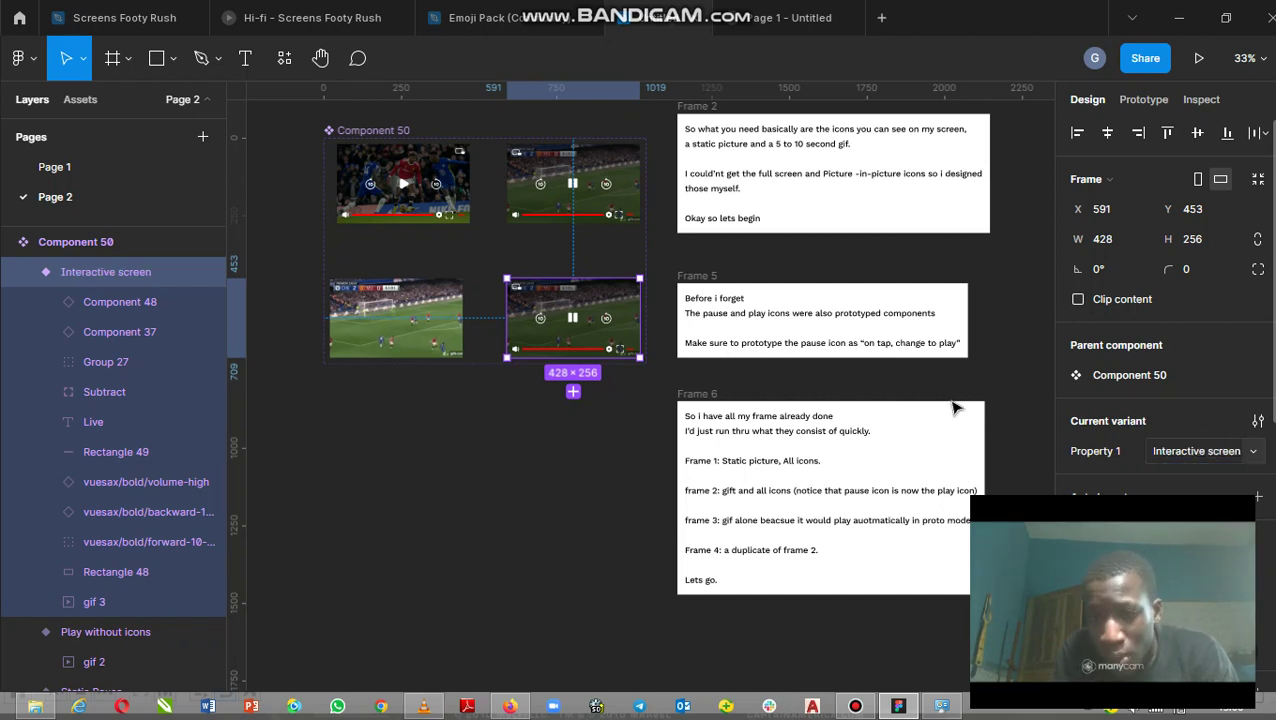
pyautogui.click(1013, 383)
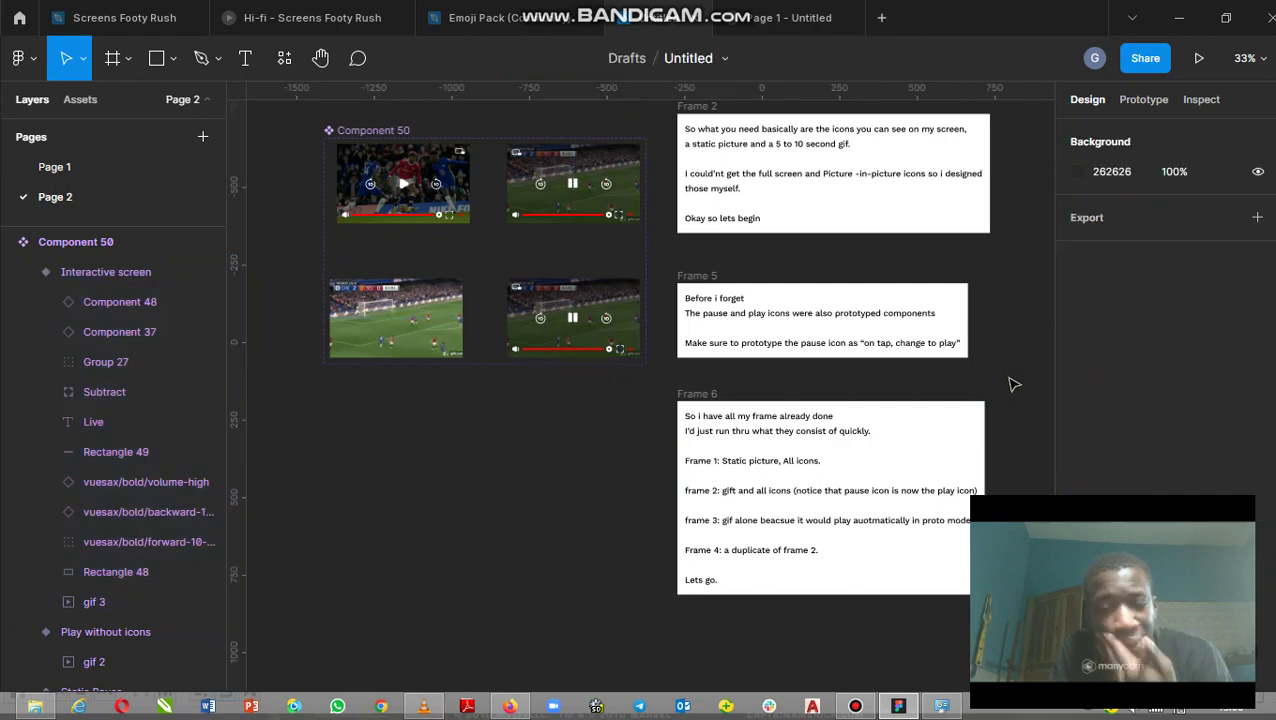
# Duplicate the Frame 6 note as Frame 7 and write the renaming explanation
pyautogui.click(708, 398)
pyautogui.hotkey('ctrl', 'd')
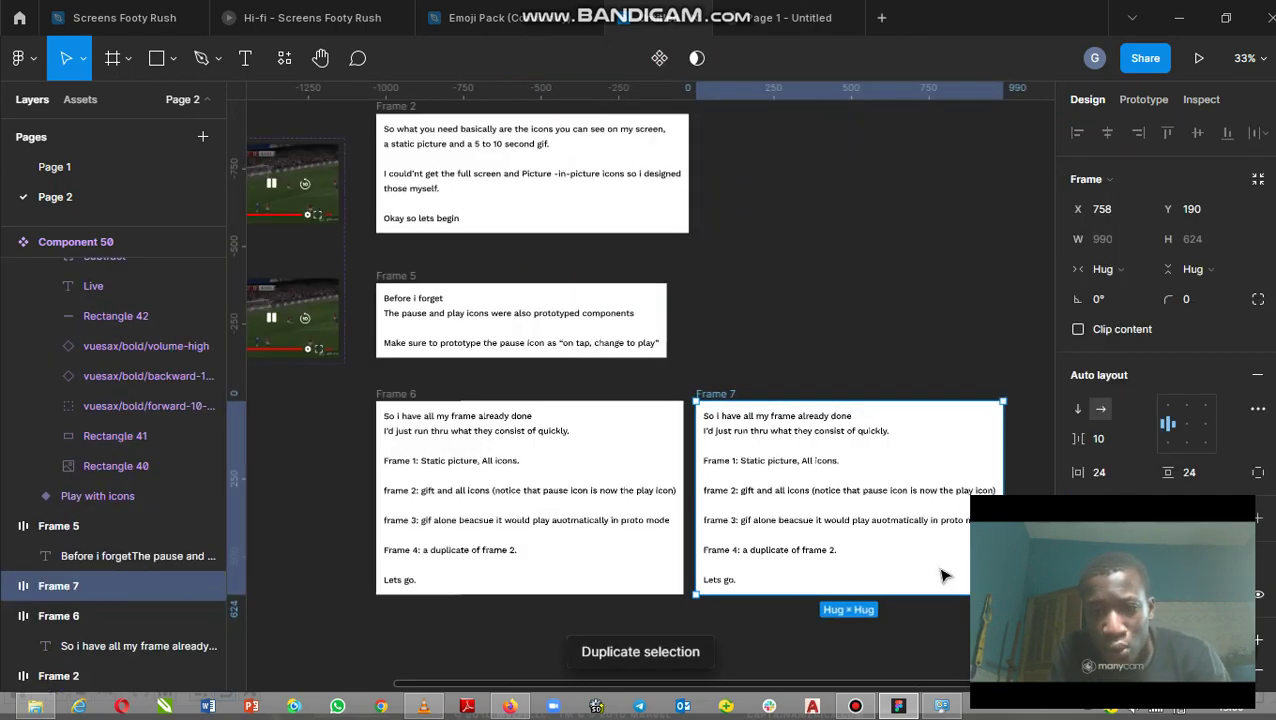
pyautogui.click(778, 430)
pyautogui.doubleClick(778, 425)
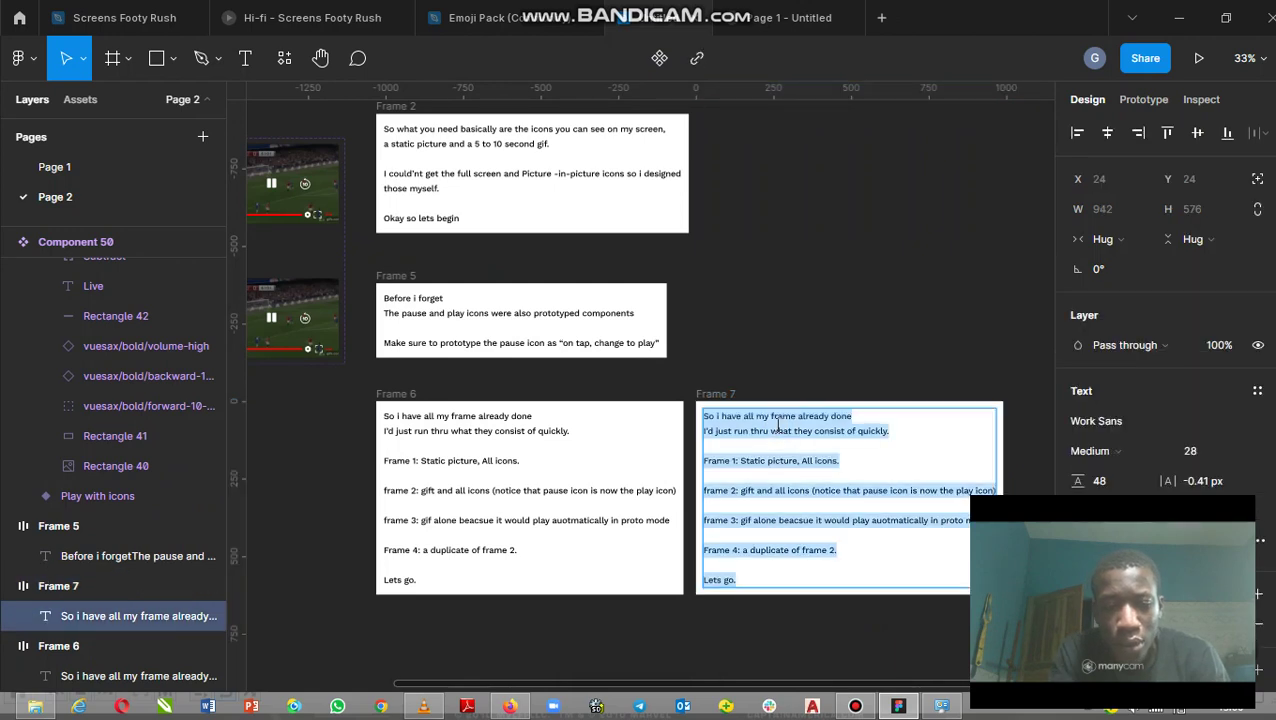
pyautogui.write('So I he')
pyautogui.press('BackSpace')
pyautogui.write("ad to rename all my components so that it'd be ea")
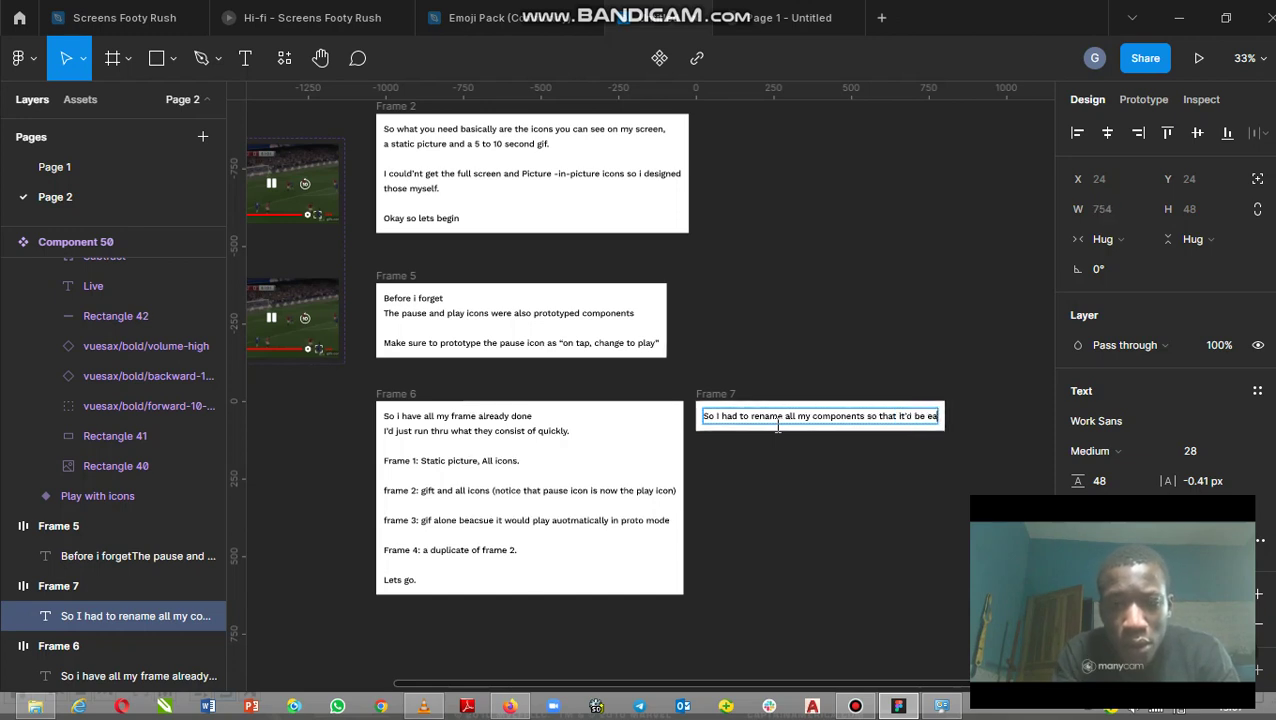
pyautogui.write('sy to identify when ')
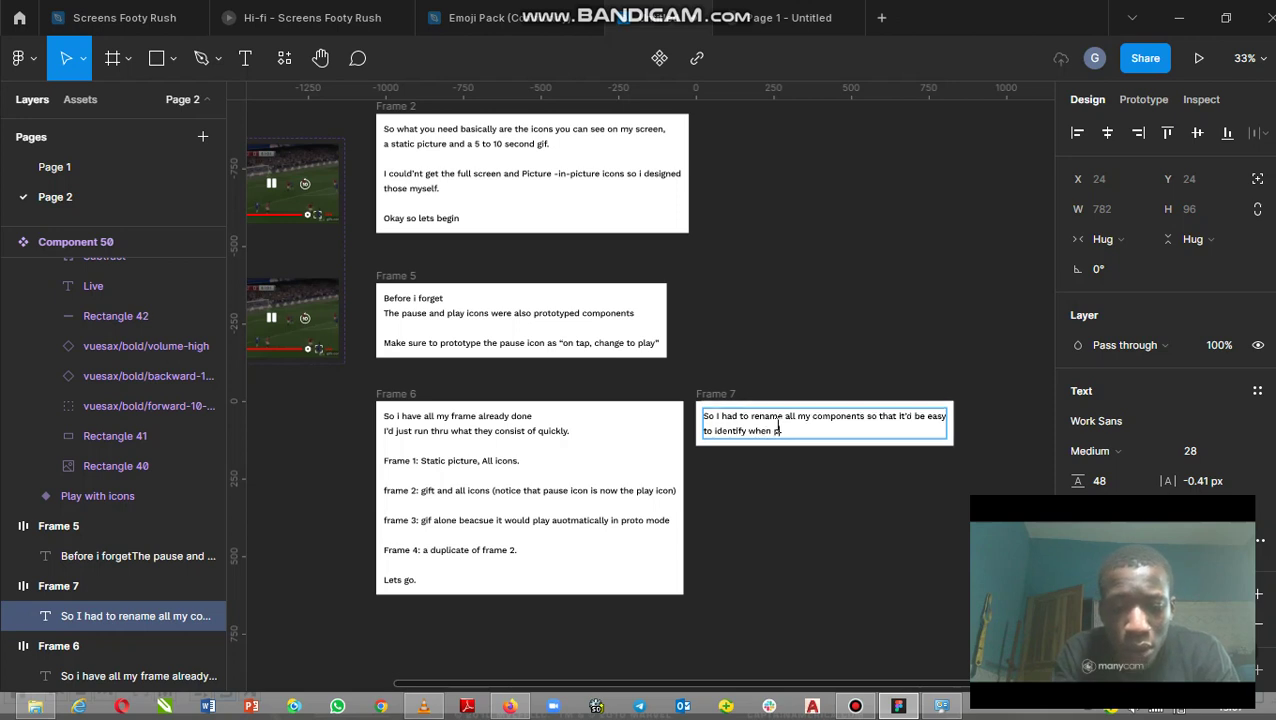
pyautogui.write('protoytplng')
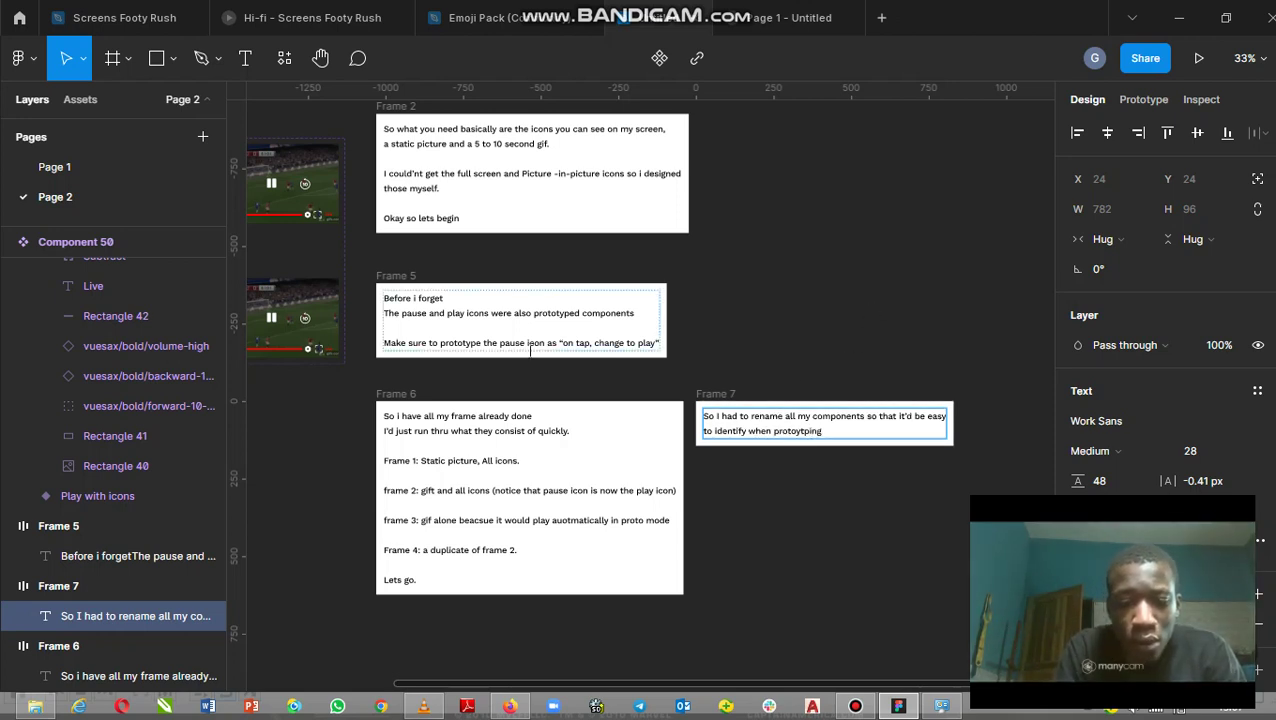
pyautogui.write('h')
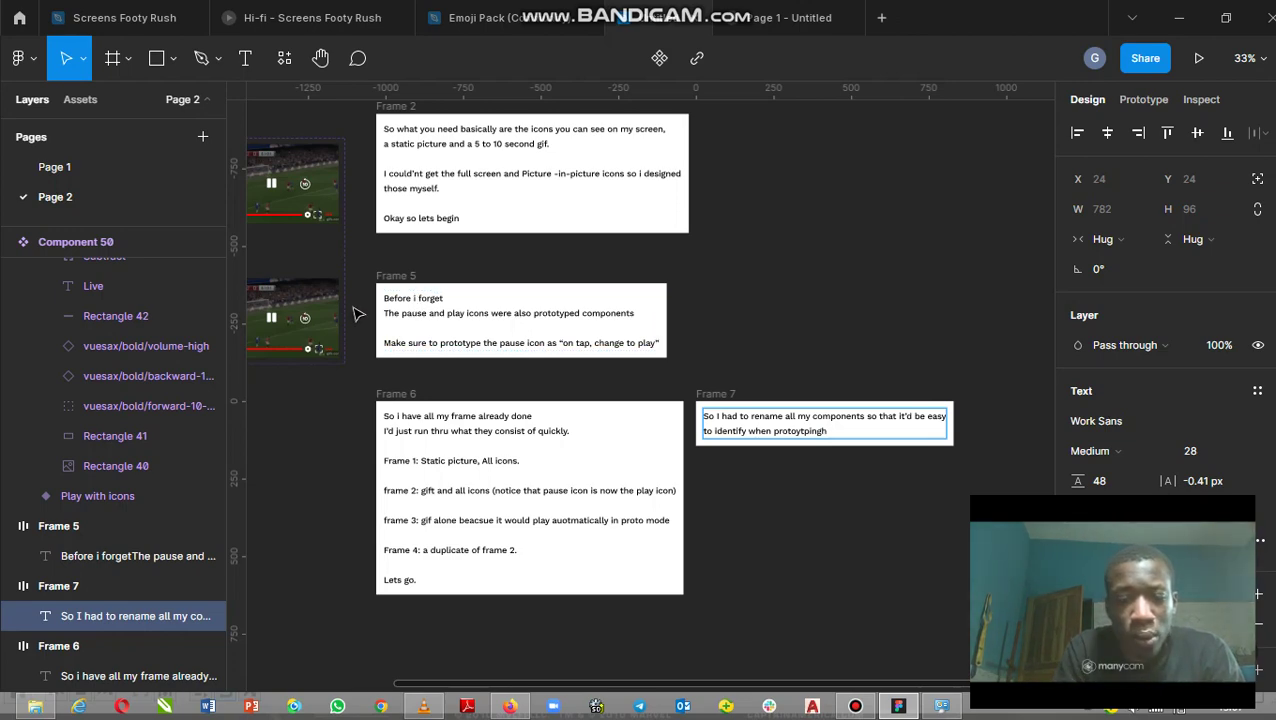
pyautogui.press('Escape')
# Pan the canvas to bring Component 50 into view for prototyping
pyautogui.press('h')
pyautogui.moveTo(351, 305); pyautogui.dragTo(760, 411)
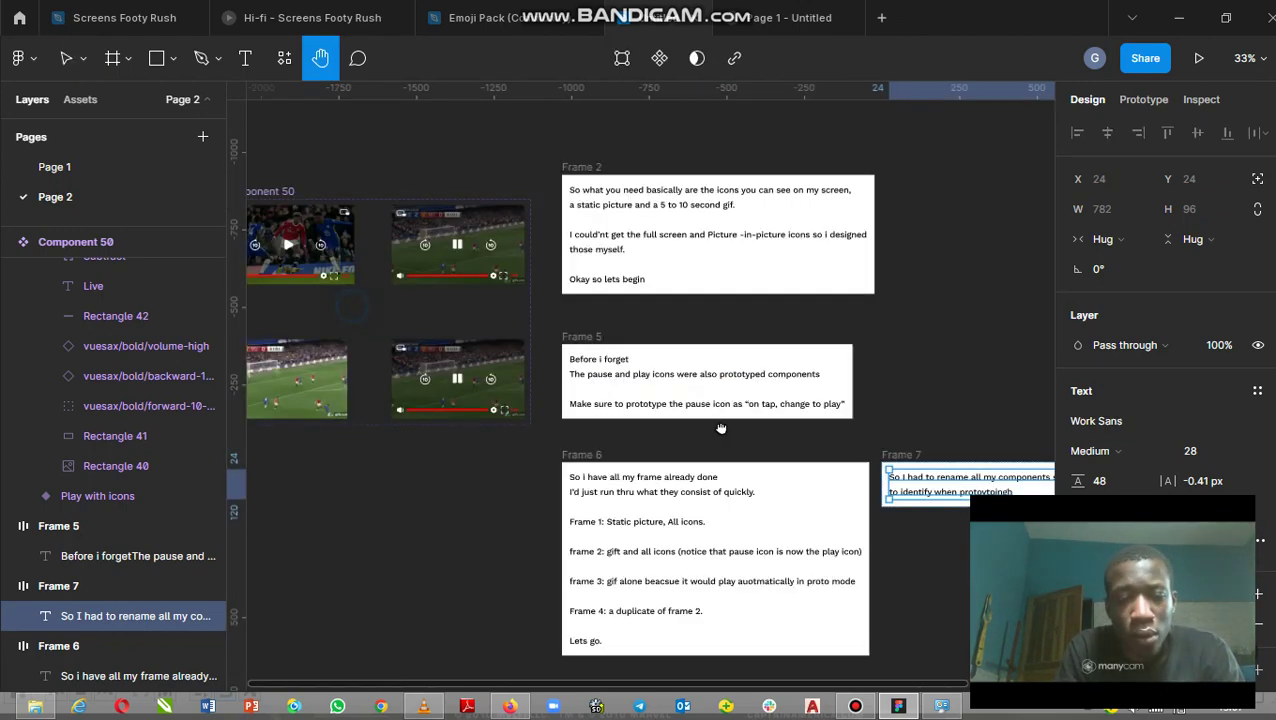
pyautogui.press('v')
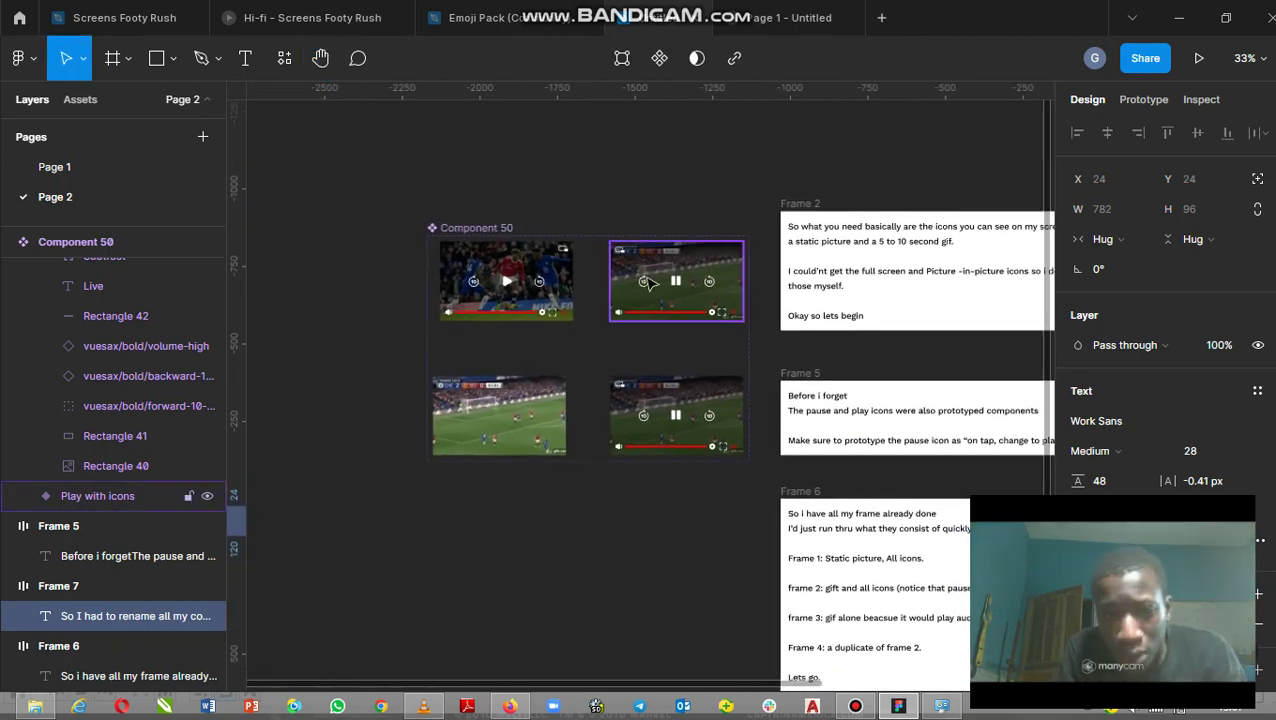
pyautogui.click(1157, 97)
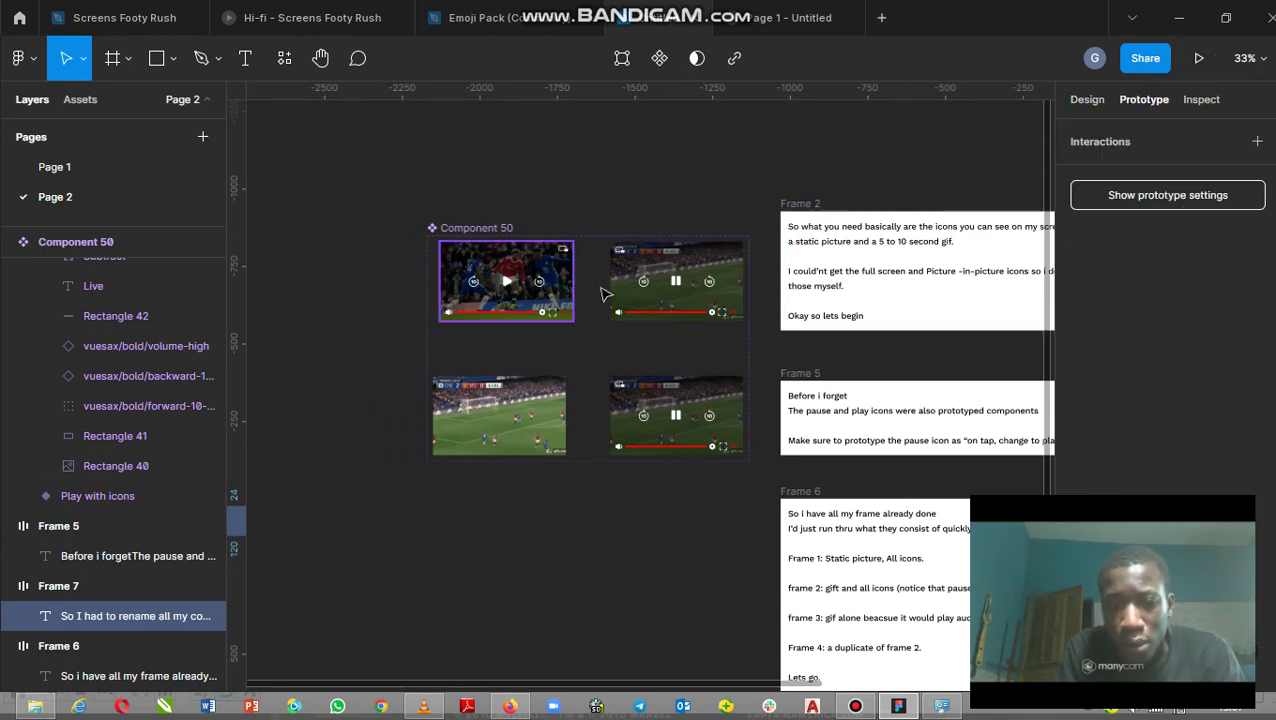
# Link the Static Pause play icon to the Play with icons variant on click
pyautogui.click(583, 288)
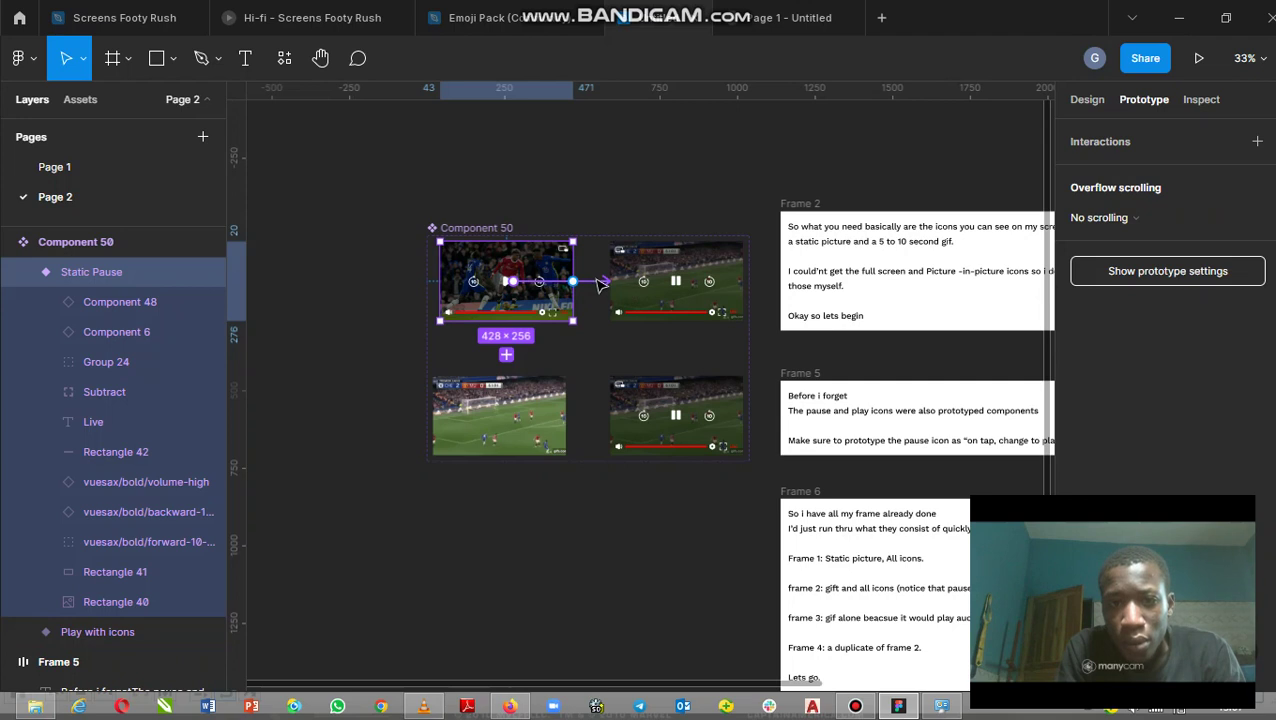
pyautogui.moveTo(598, 285); pyautogui.dragTo(640, 283)
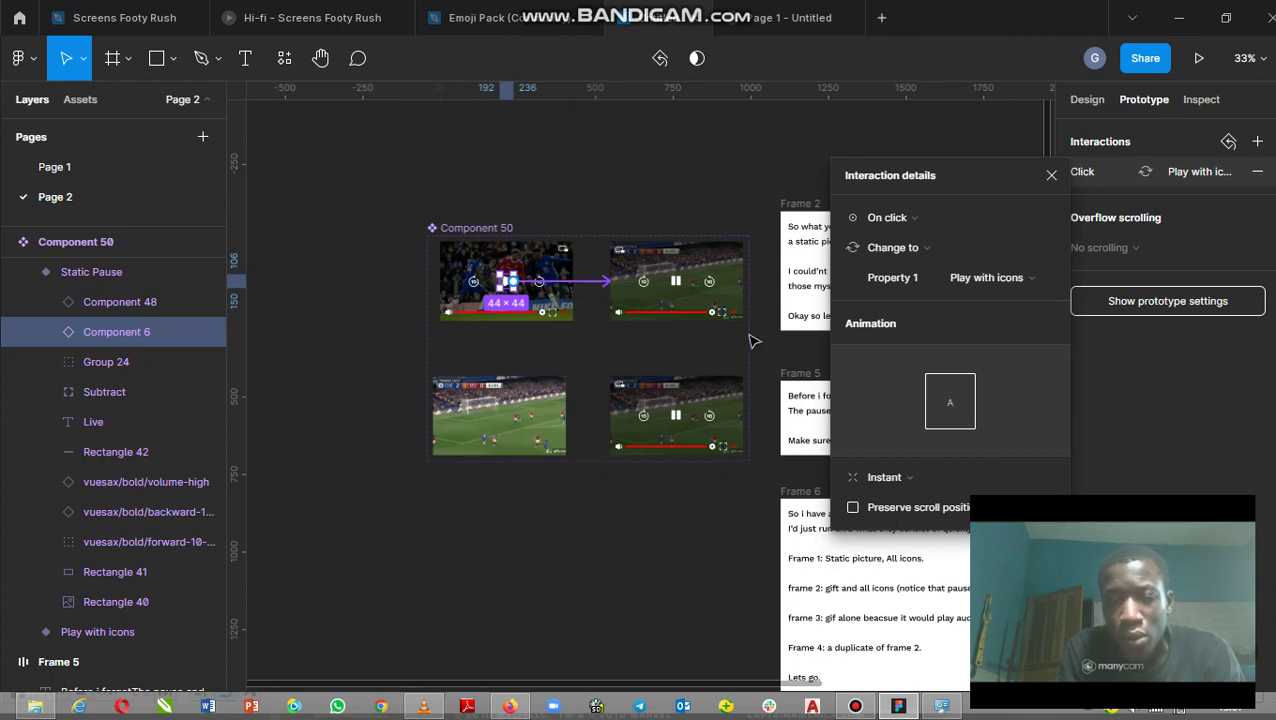
pyautogui.click(686, 275)
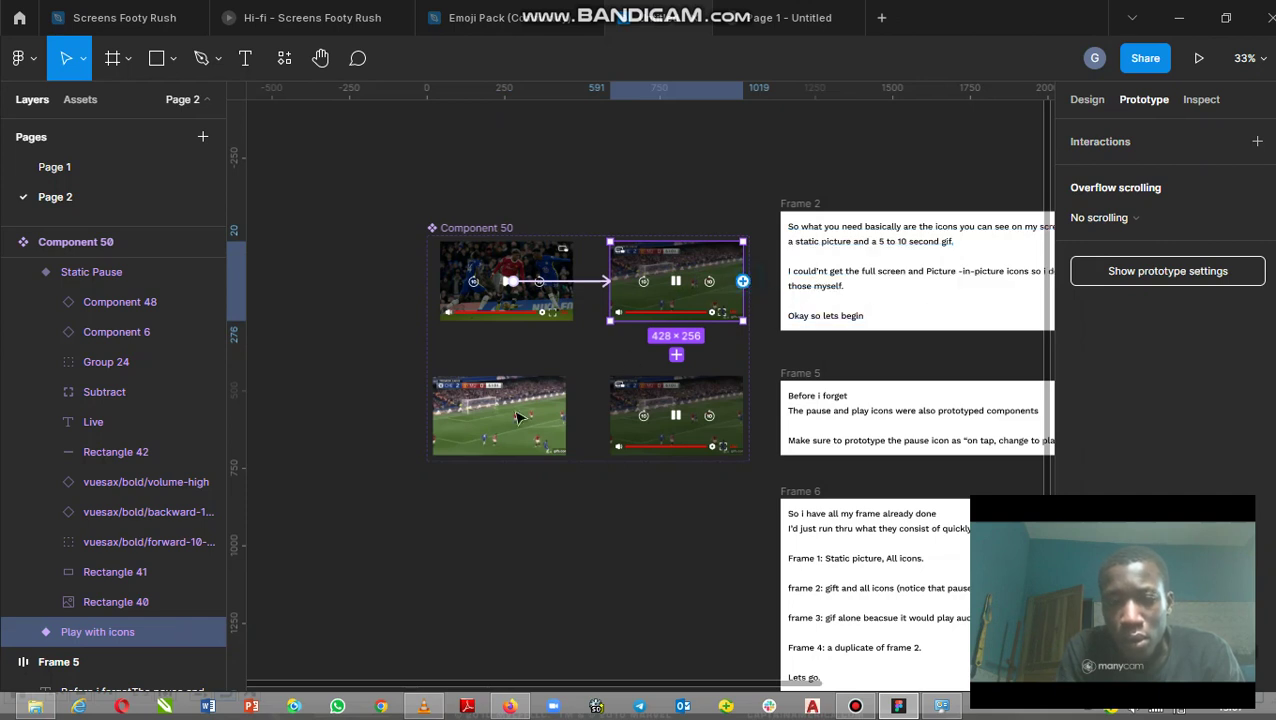
# Connect Play with icons to Play without icons with an After delay 2000ms trigger
pyautogui.moveTo(747, 283); pyautogui.dragTo(489, 394)
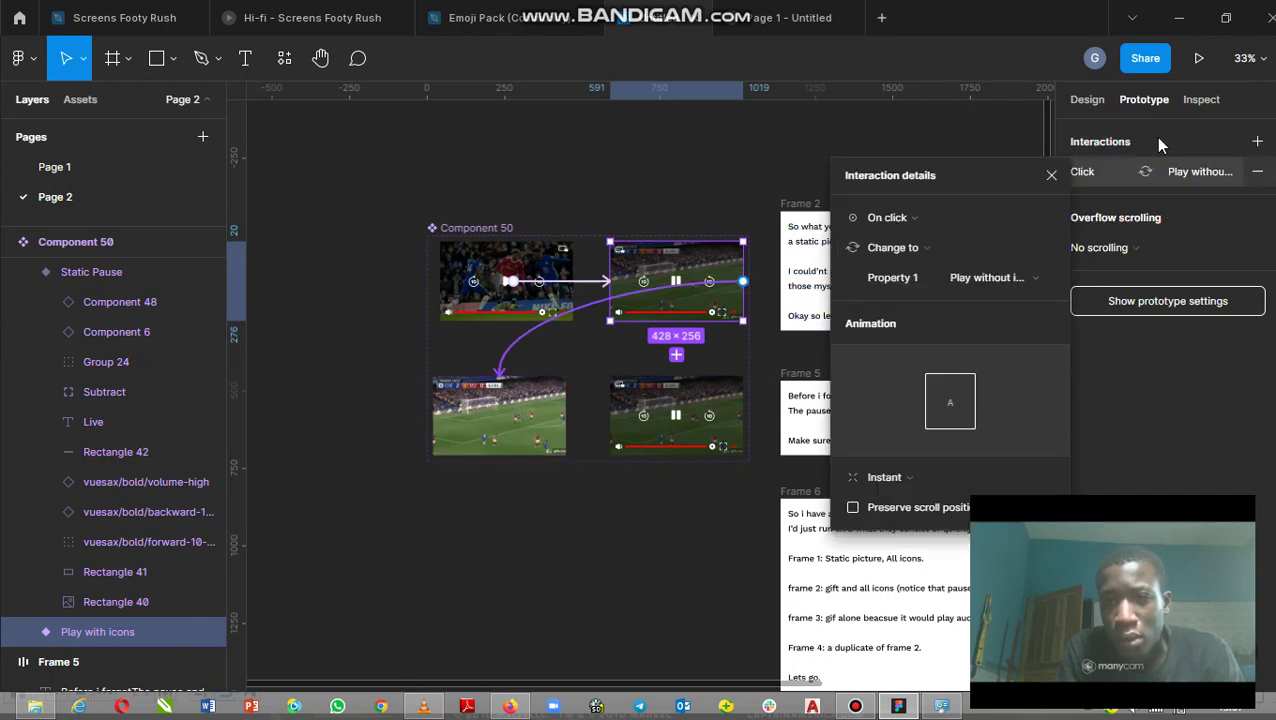
pyautogui.click(905, 217)
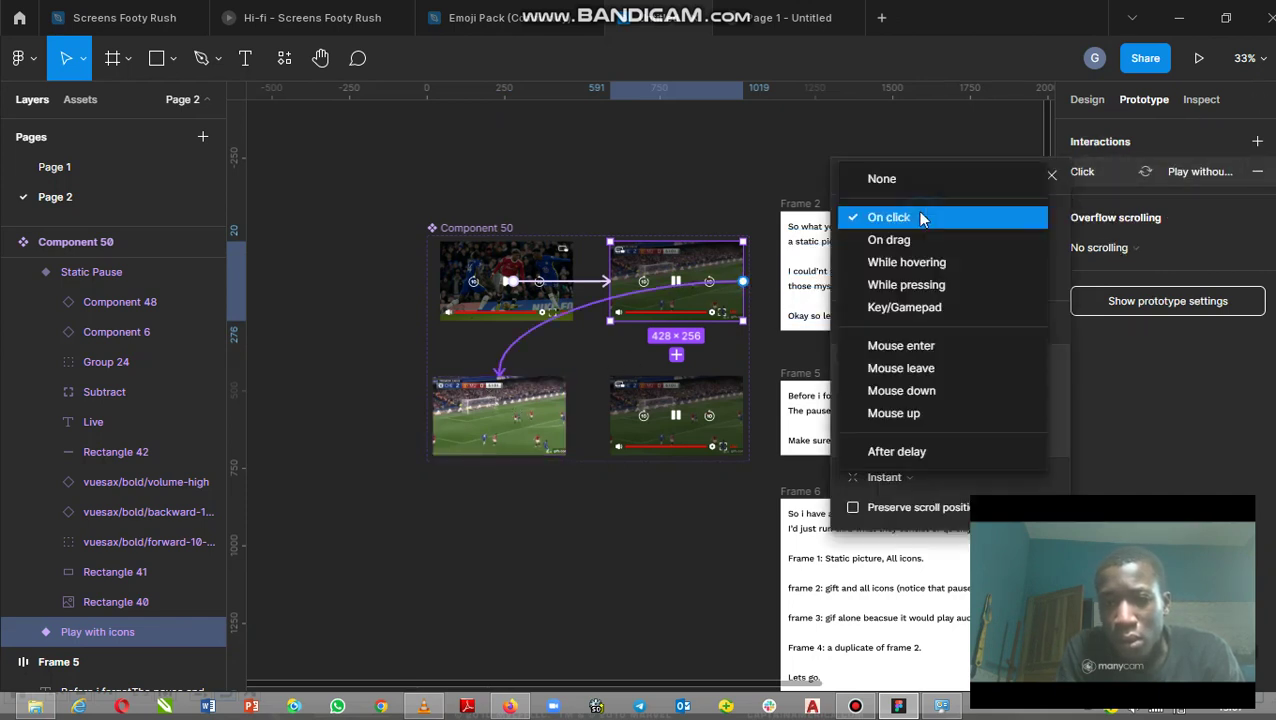
pyautogui.click(922, 453)
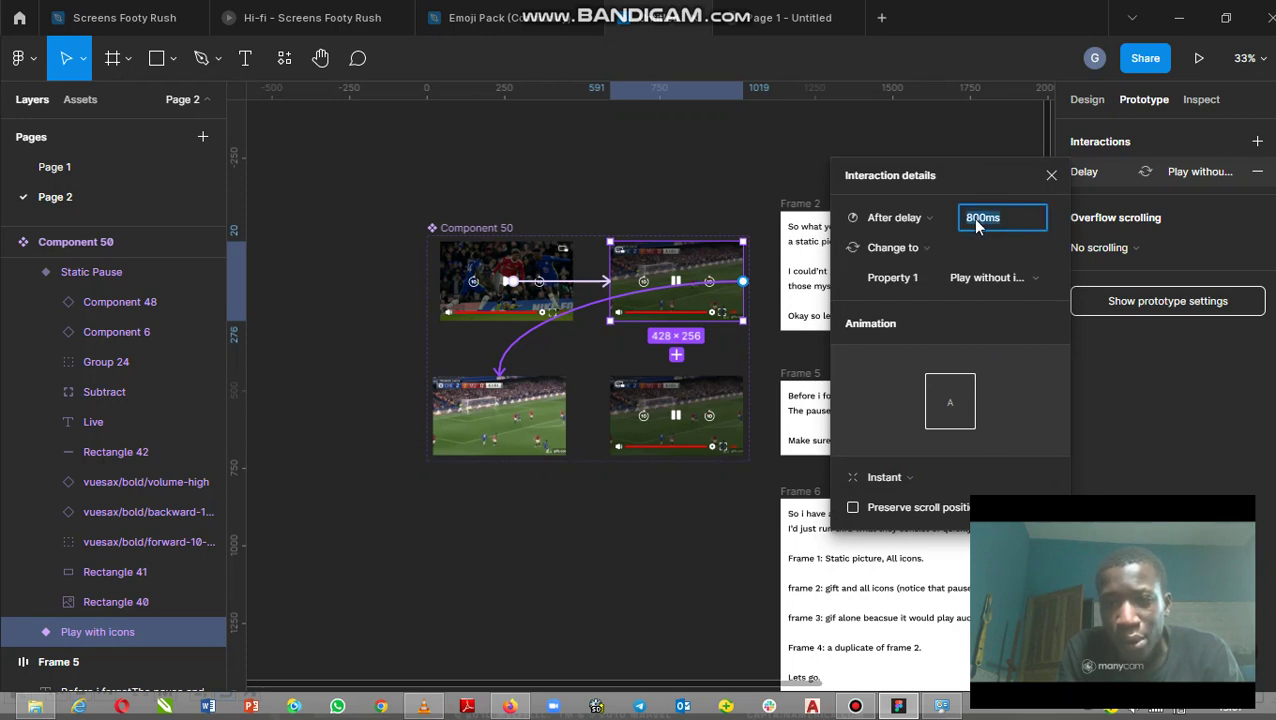
pyautogui.press('BackSpace')
pyautogui.write('20')
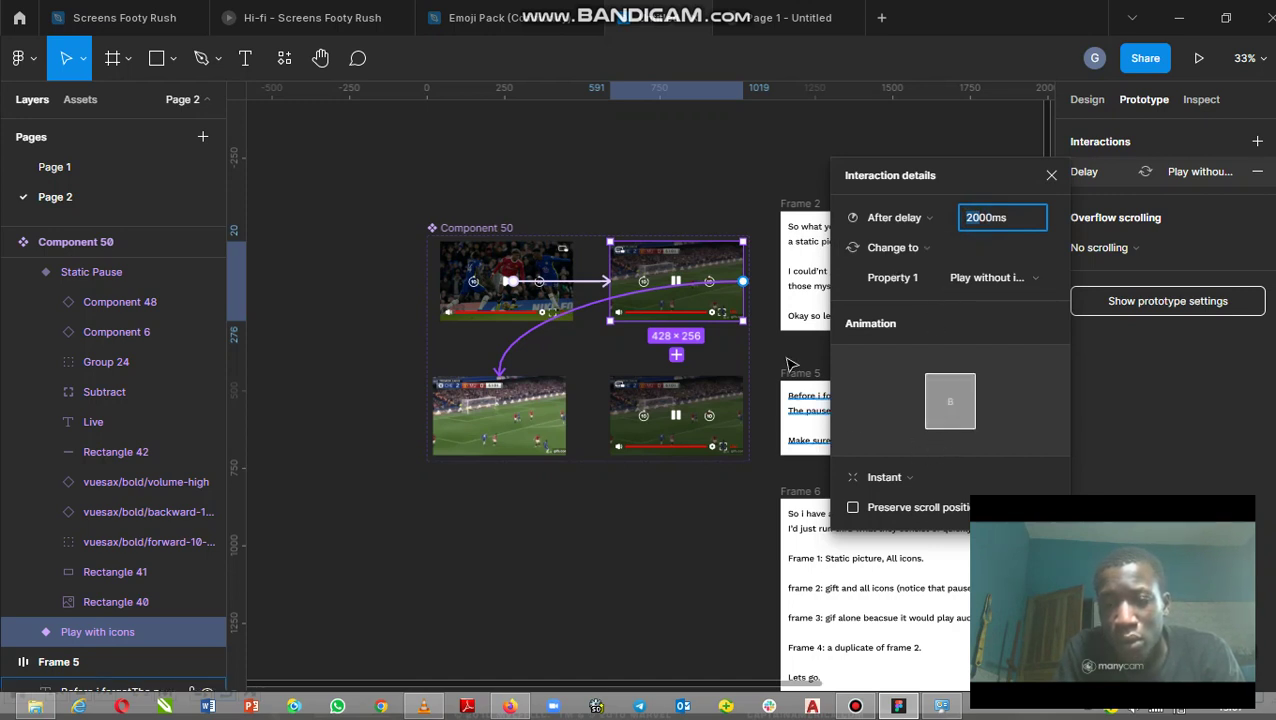
# Set that transition to Smart animate with Linear easing
pyautogui.click(907, 479)
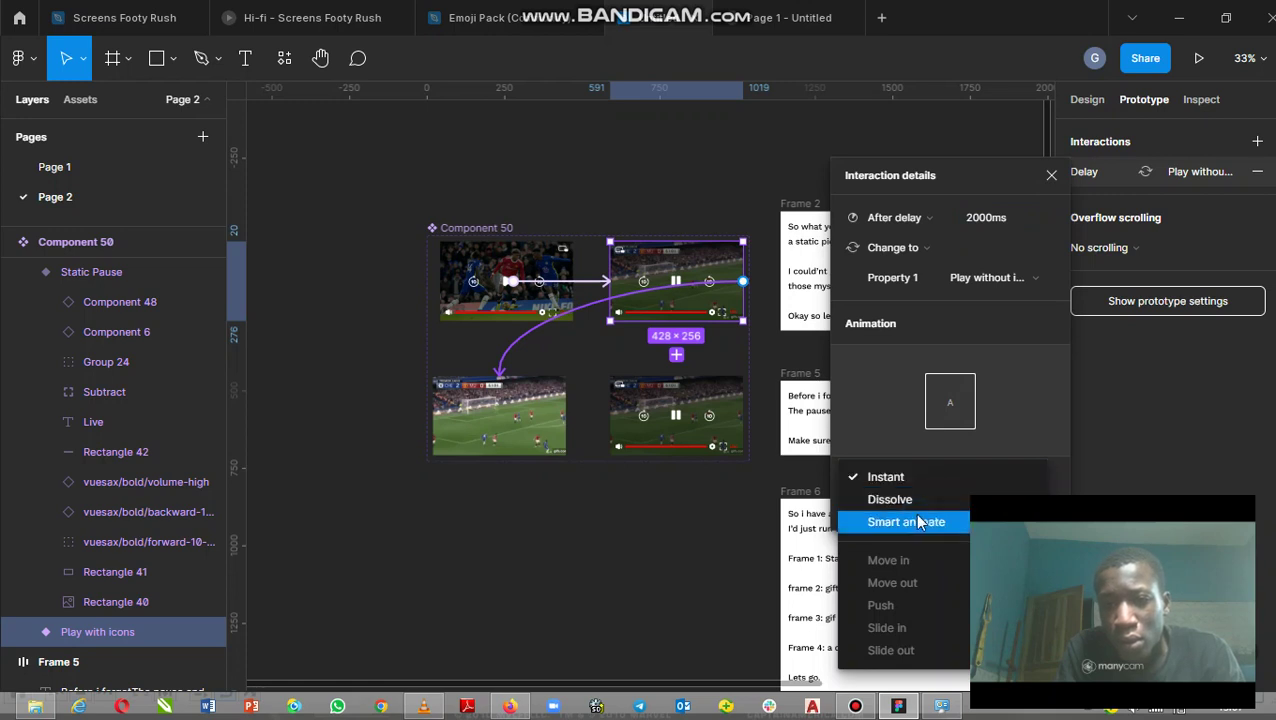
pyautogui.click(912, 521)
pyautogui.click(918, 510)
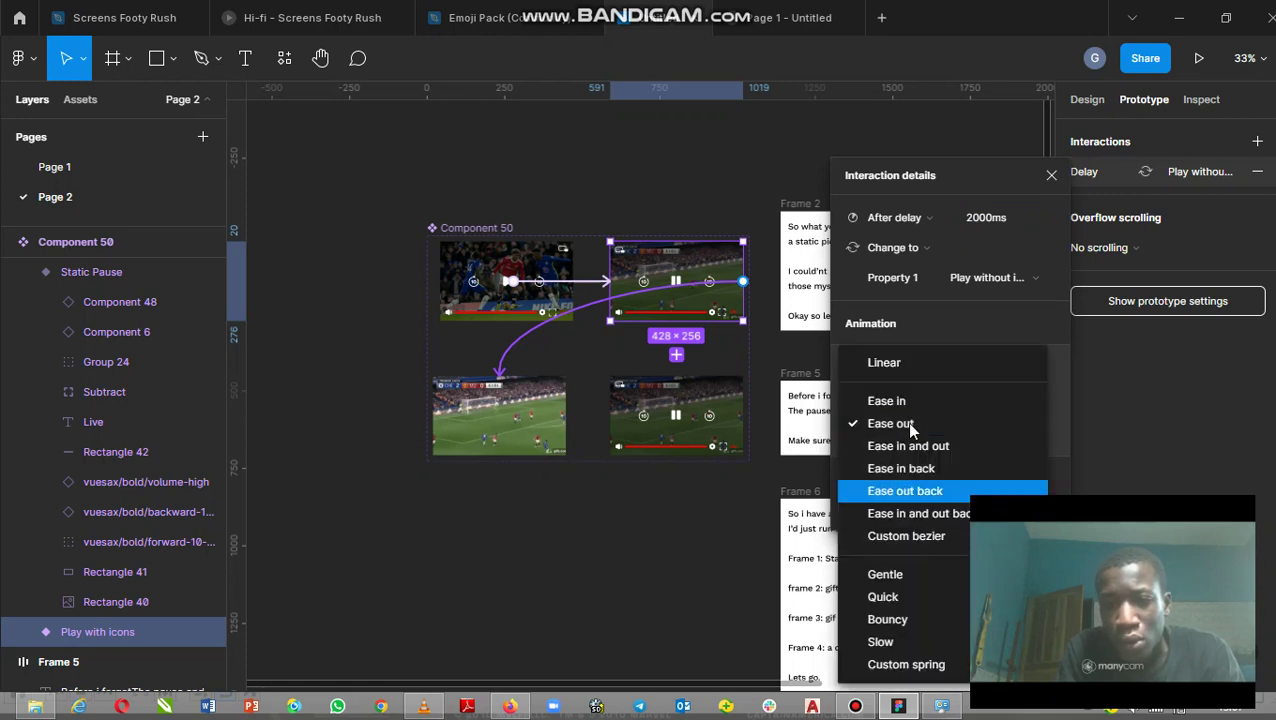
pyautogui.click(895, 401)
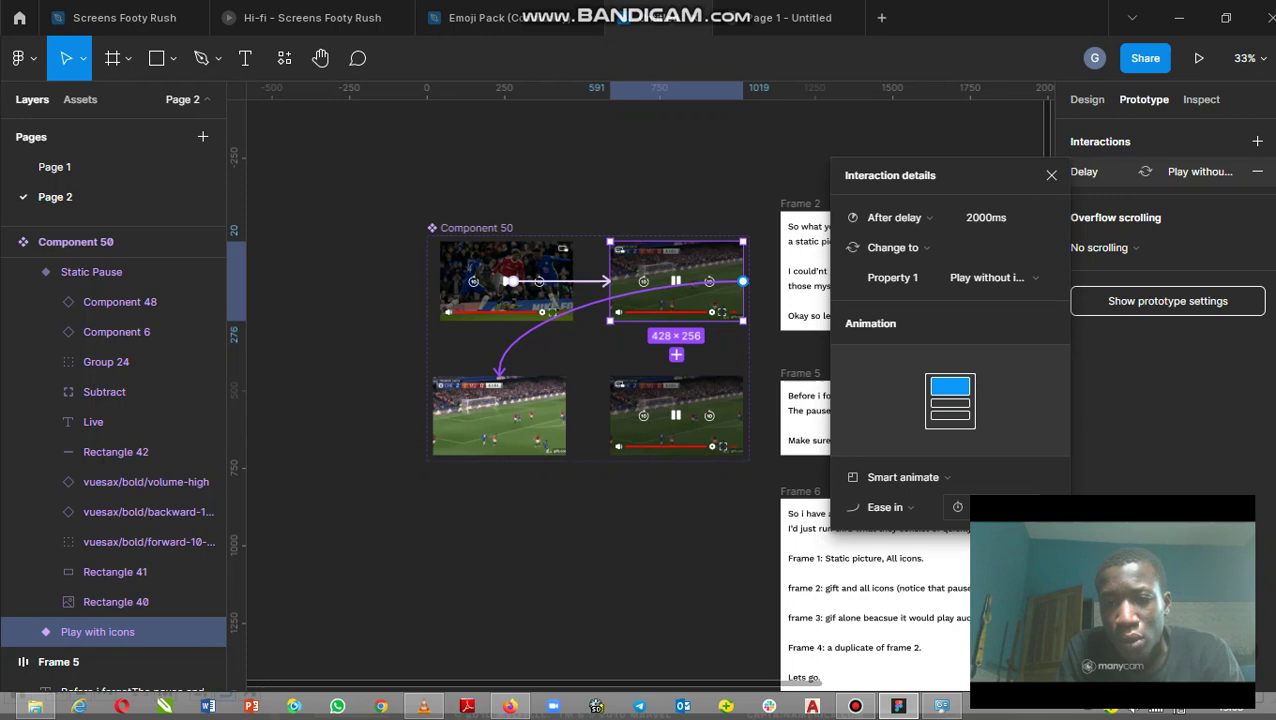
pyautogui.click(920, 507)
pyautogui.click(902, 363)
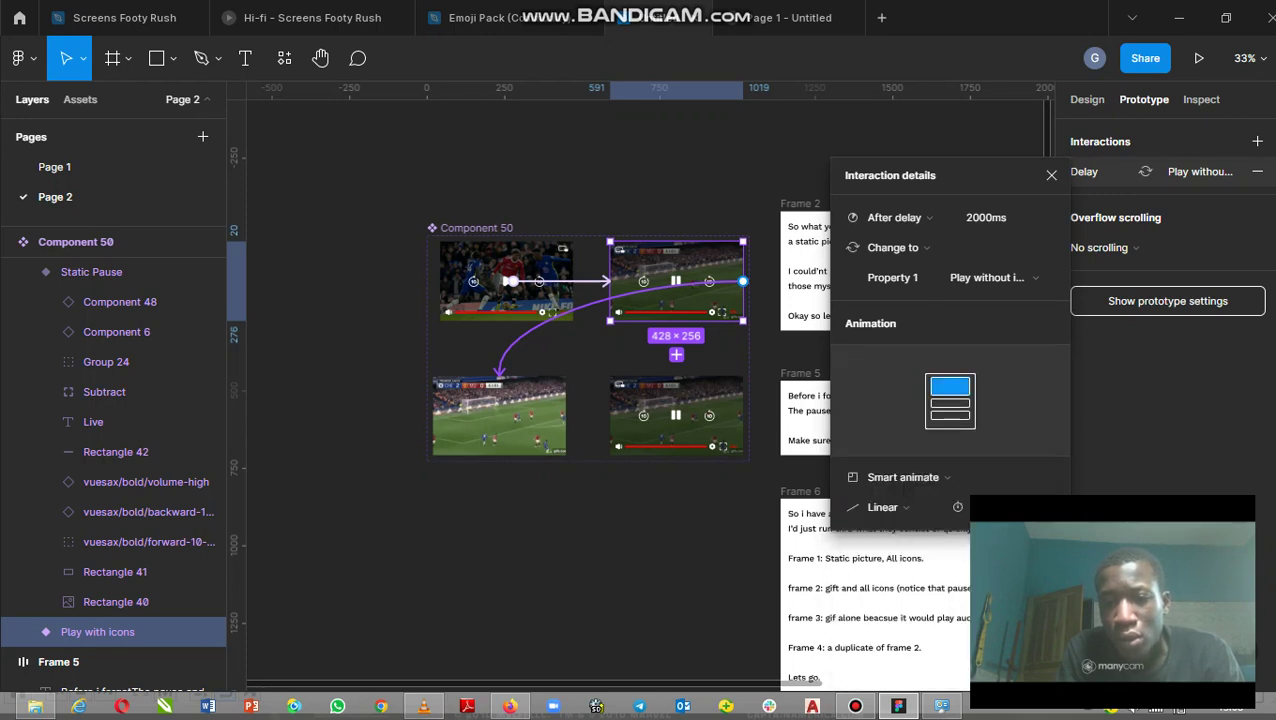
pyautogui.click(990, 507)
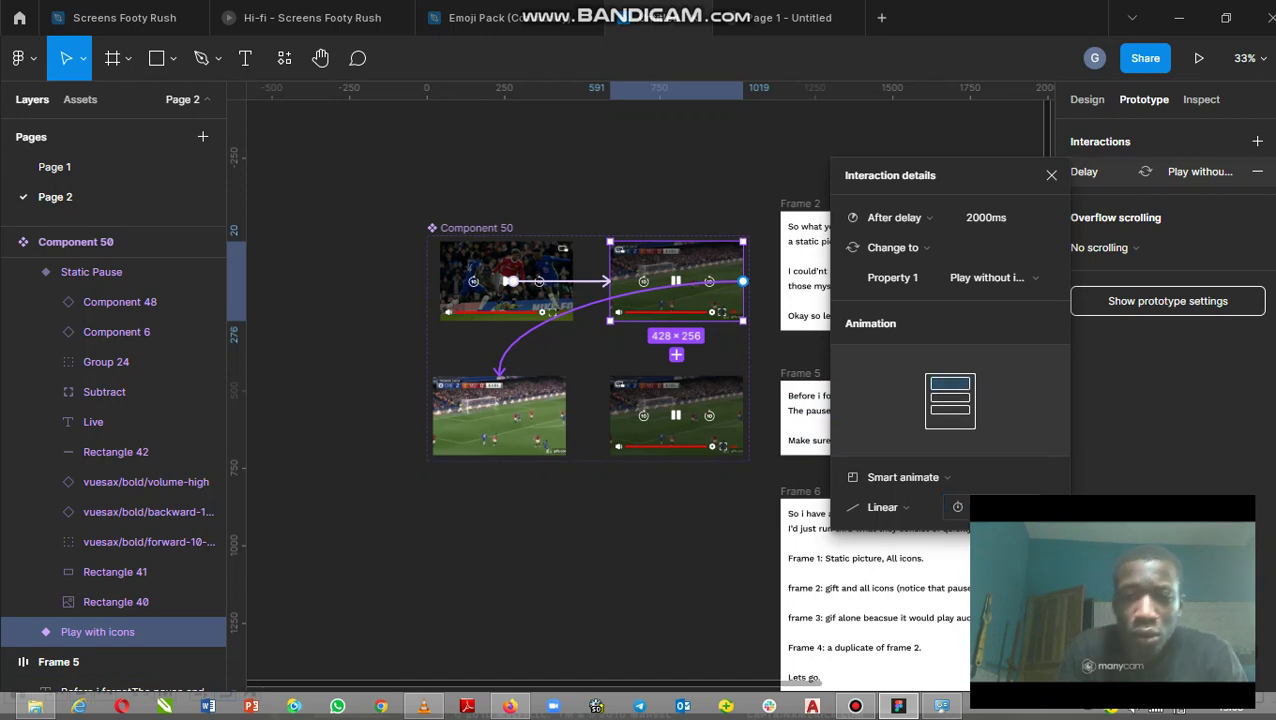
pyautogui.click(684, 538)
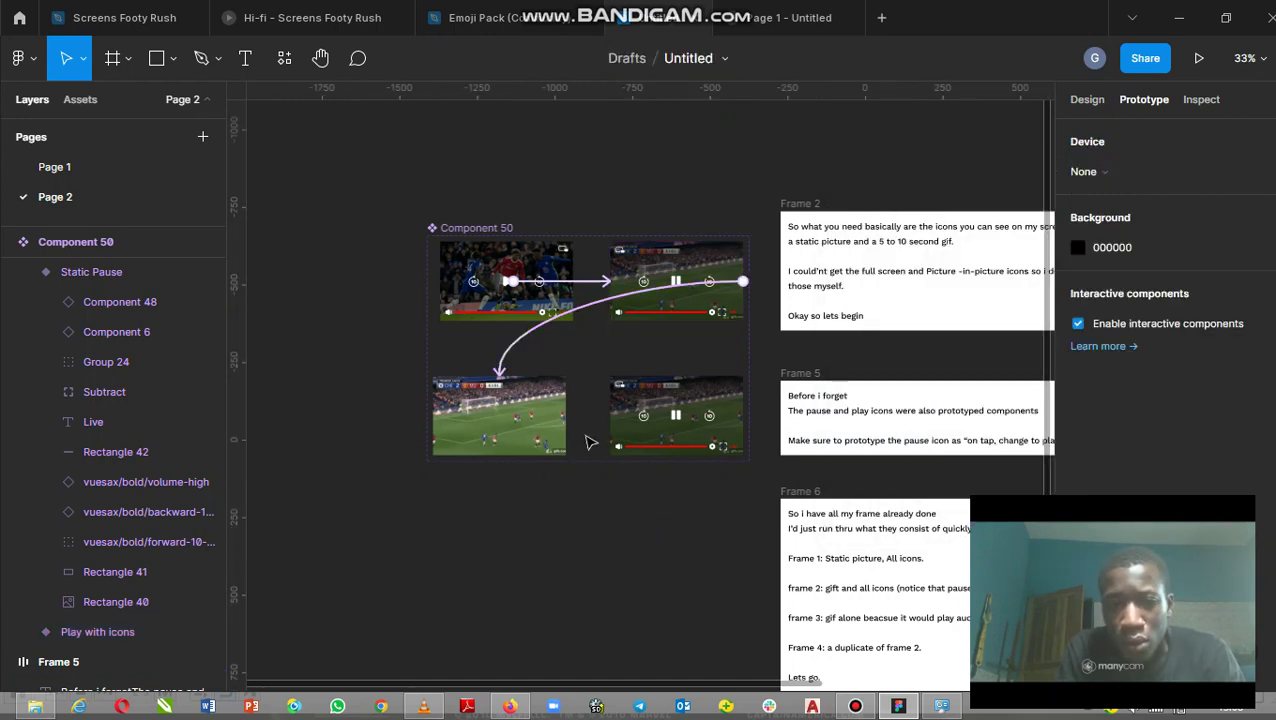
# Link Play without icons to Interactive screen on click with an Instant transition
pyautogui.click(532, 424)
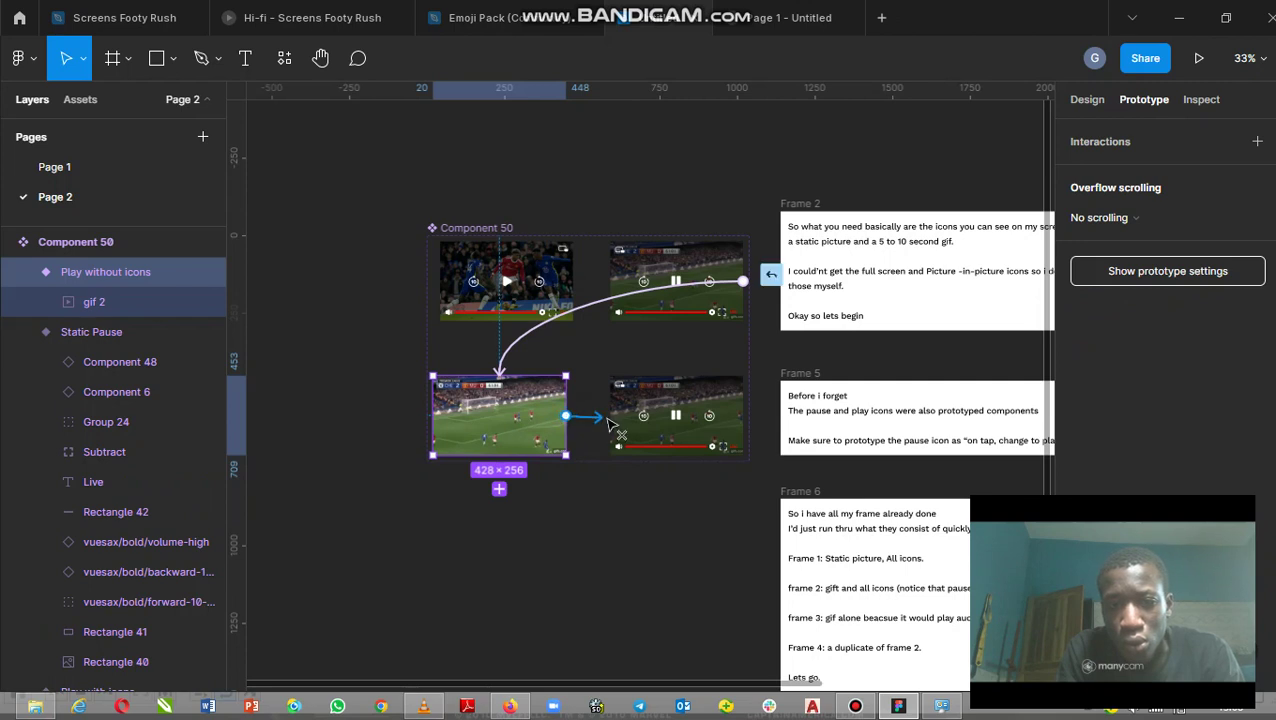
pyautogui.moveTo(566, 416); pyautogui.dragTo(636, 428)
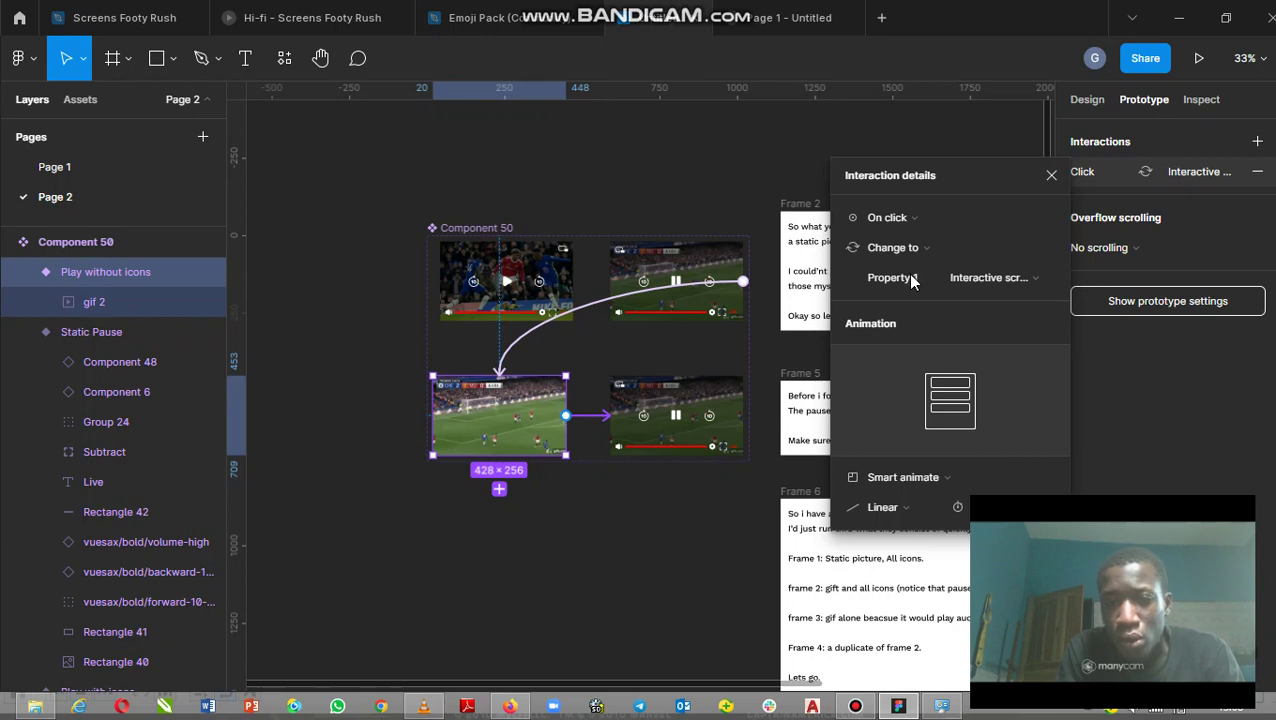
pyautogui.click(944, 482)
pyautogui.click(913, 436)
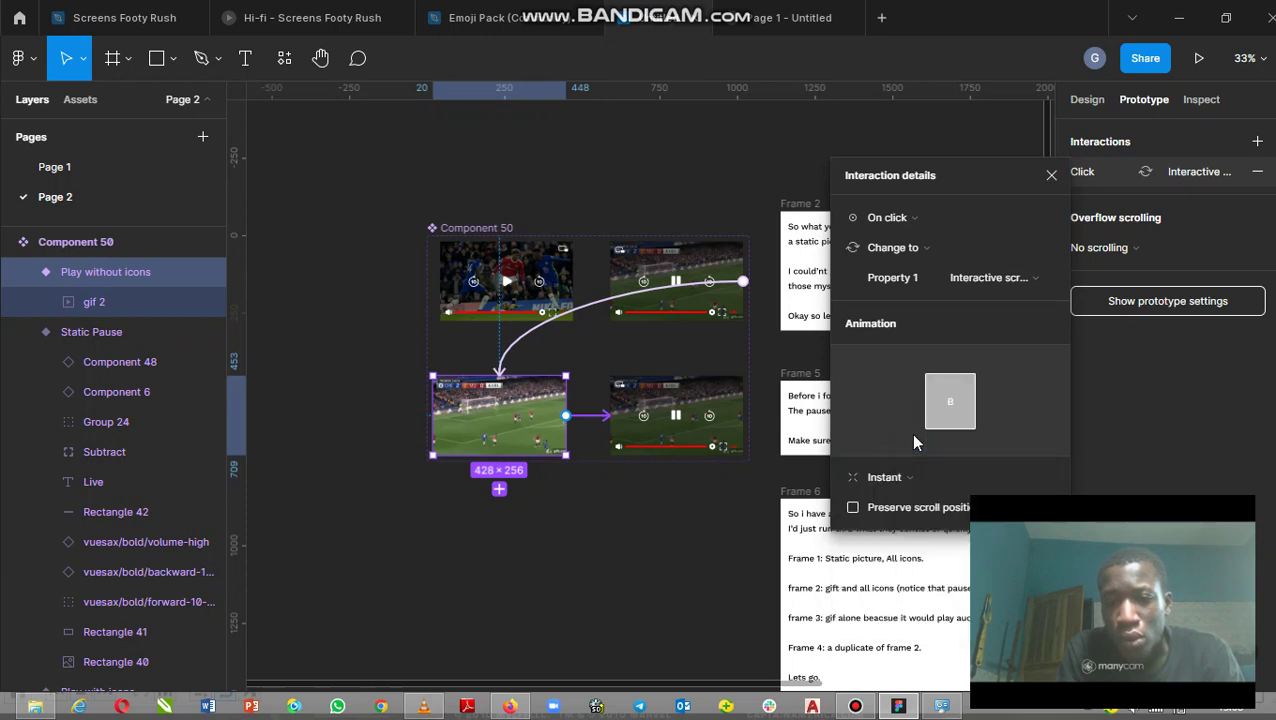
pyautogui.click(728, 395)
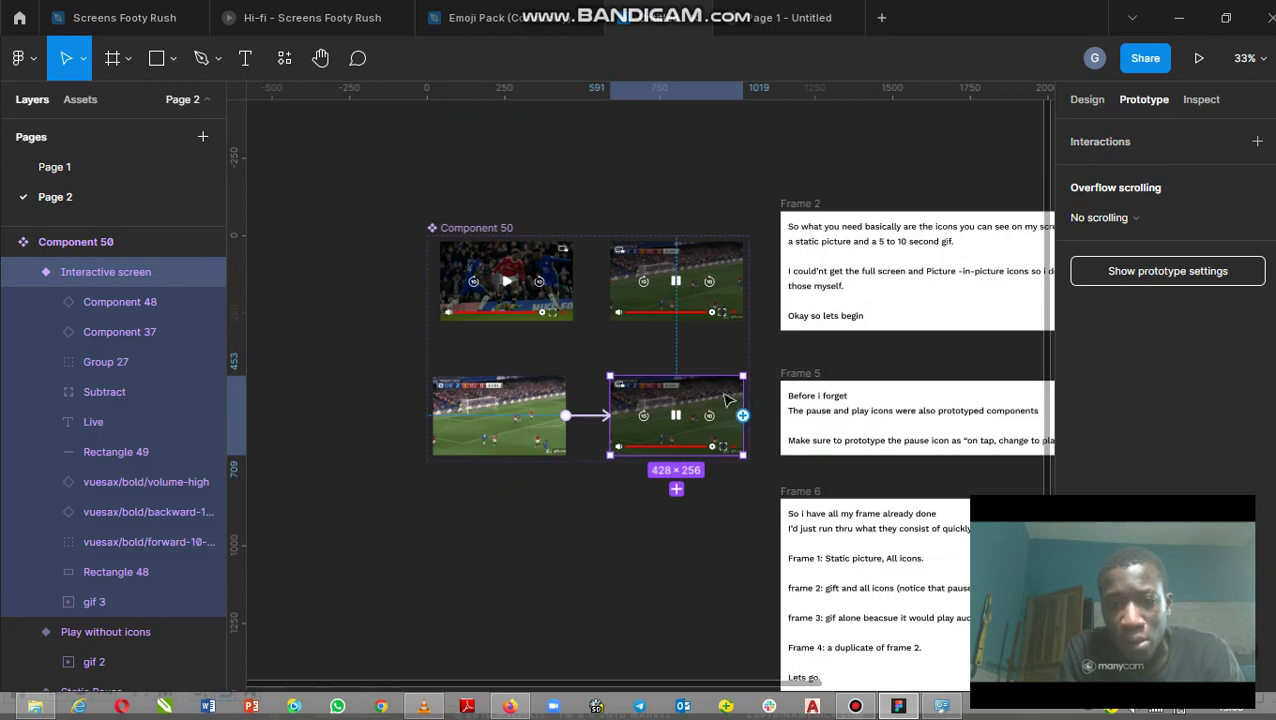
pyautogui.moveTo(499, 415)
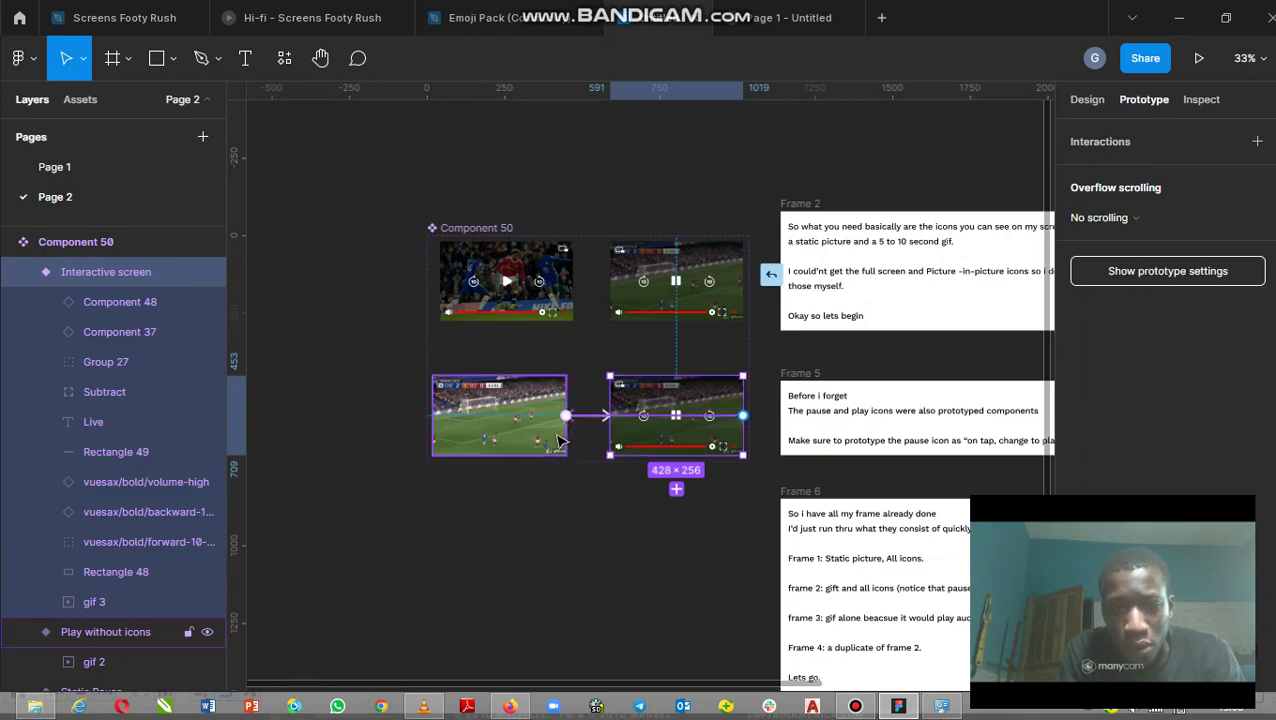
# Make Interactive screen return to Play without icons after 4000ms using Smart animate
pyautogui.moveTo(553, 457); pyautogui.dragTo(553, 457)
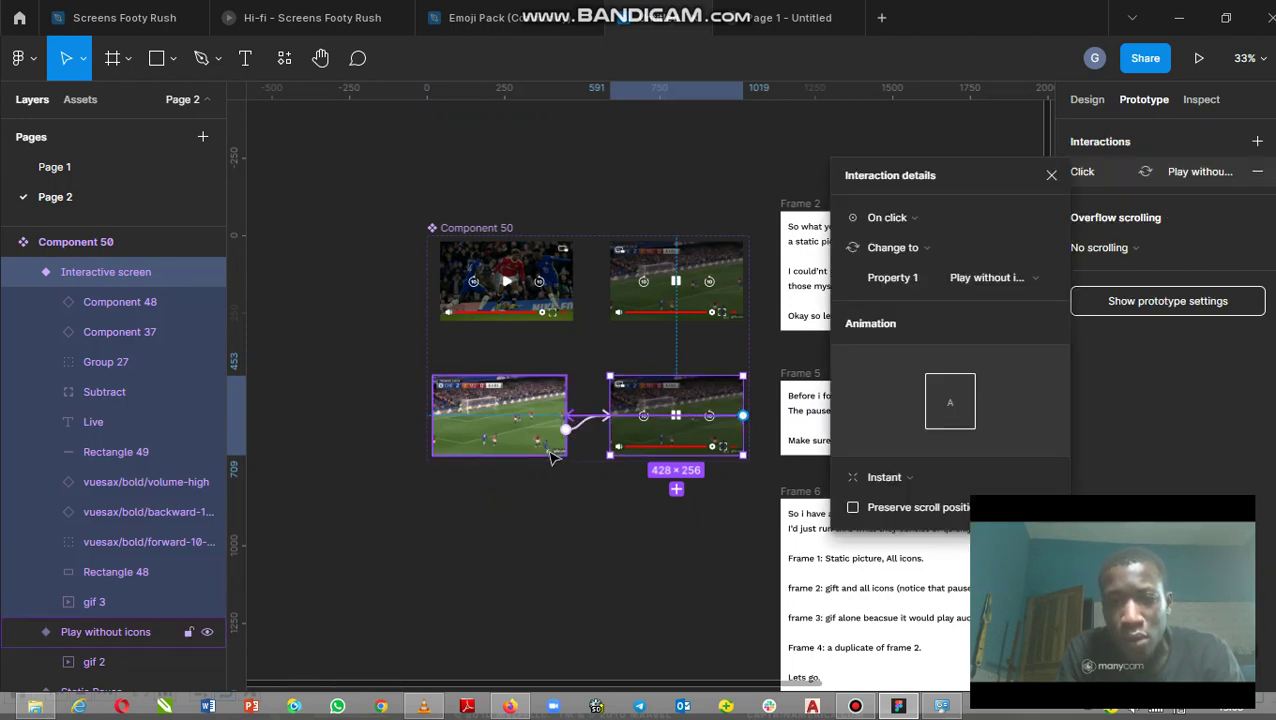
pyautogui.click(909, 216)
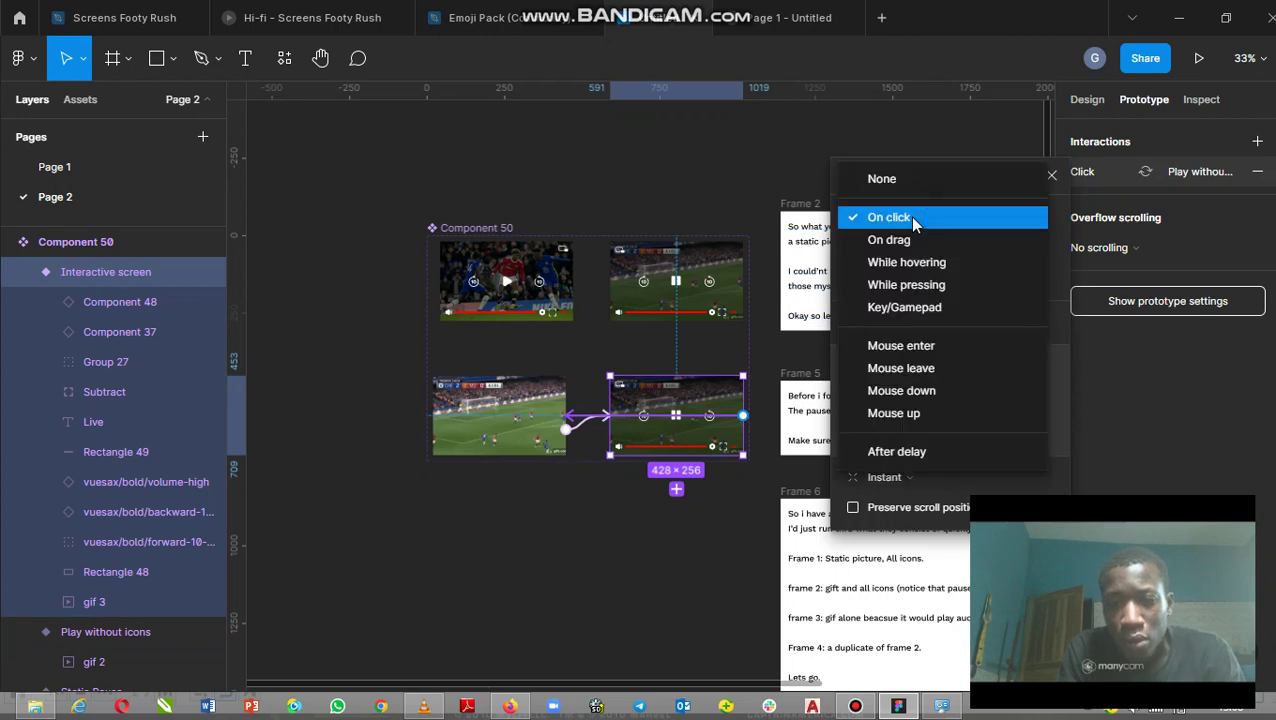
pyautogui.click(927, 452)
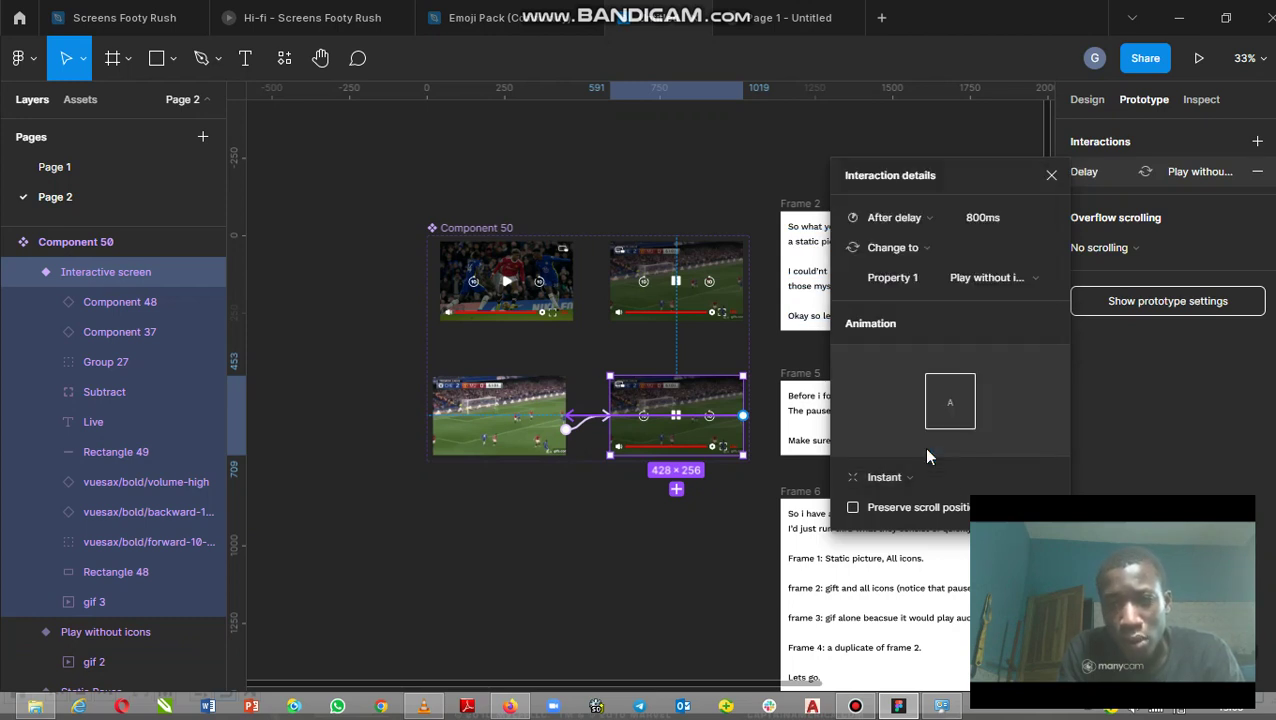
pyautogui.click(968, 222)
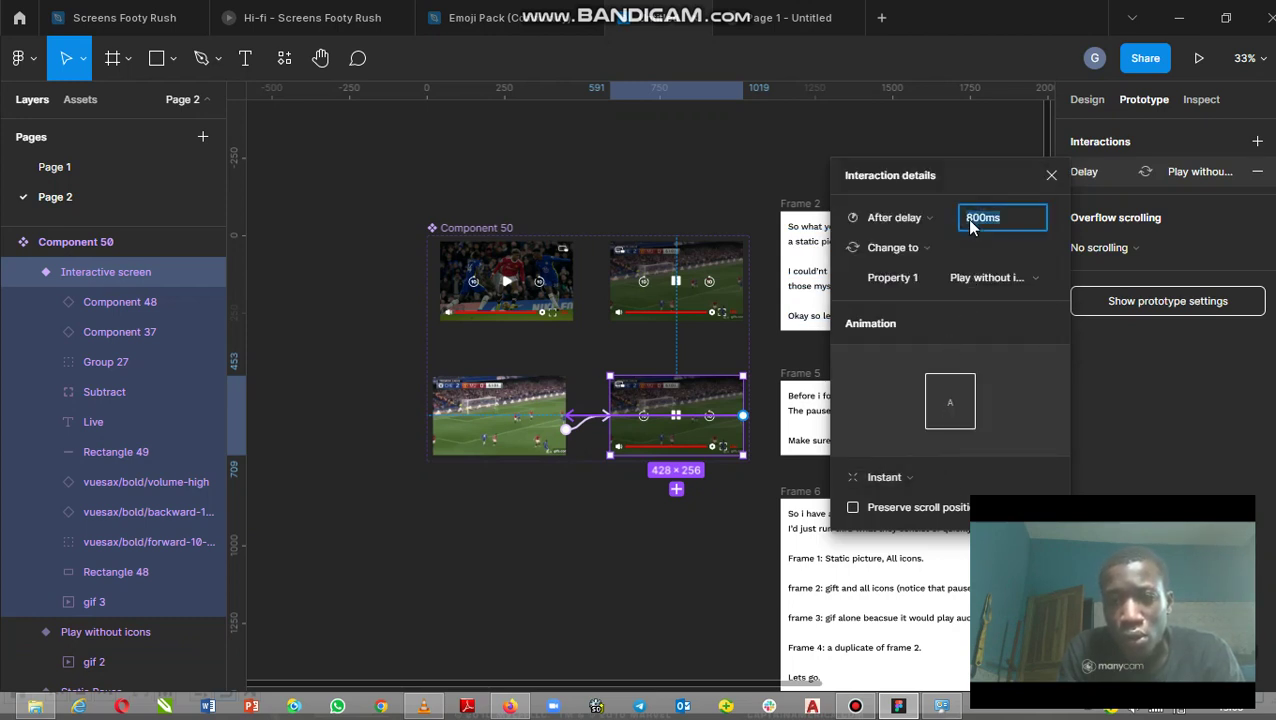
pyautogui.write('400')
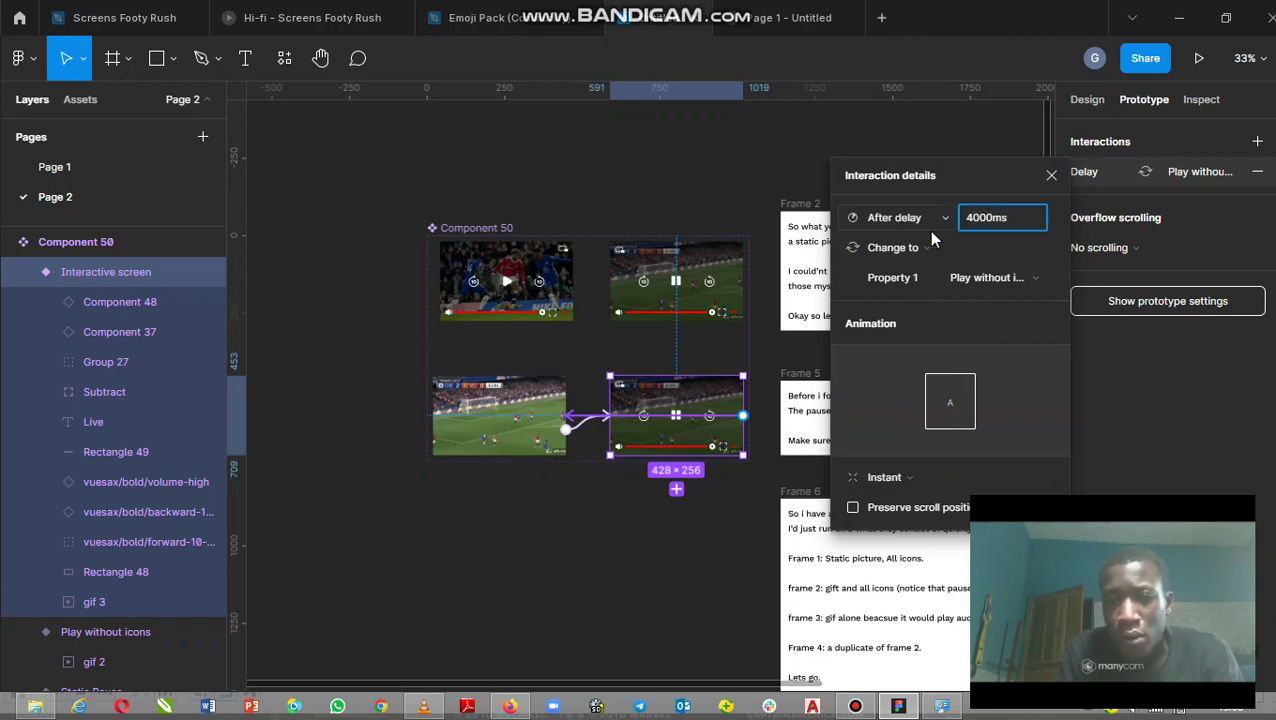
pyautogui.click(950, 483)
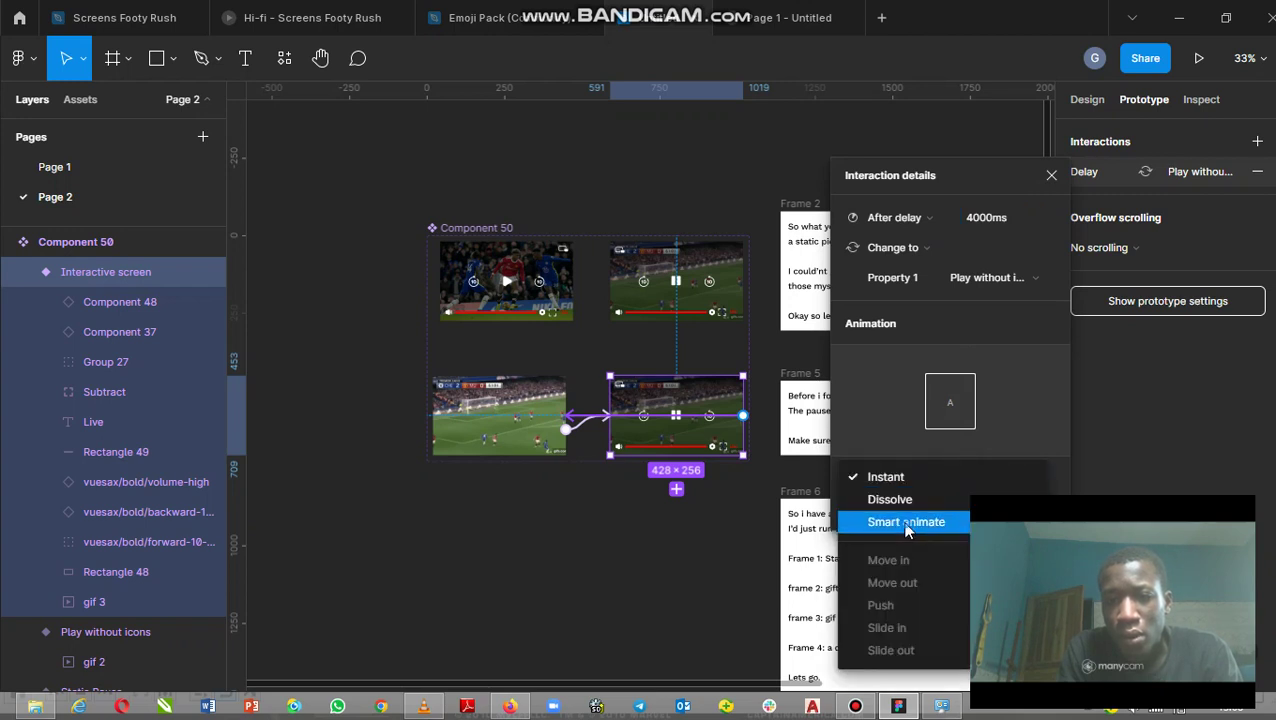
pyautogui.click(906, 521)
pyautogui.click(705, 527)
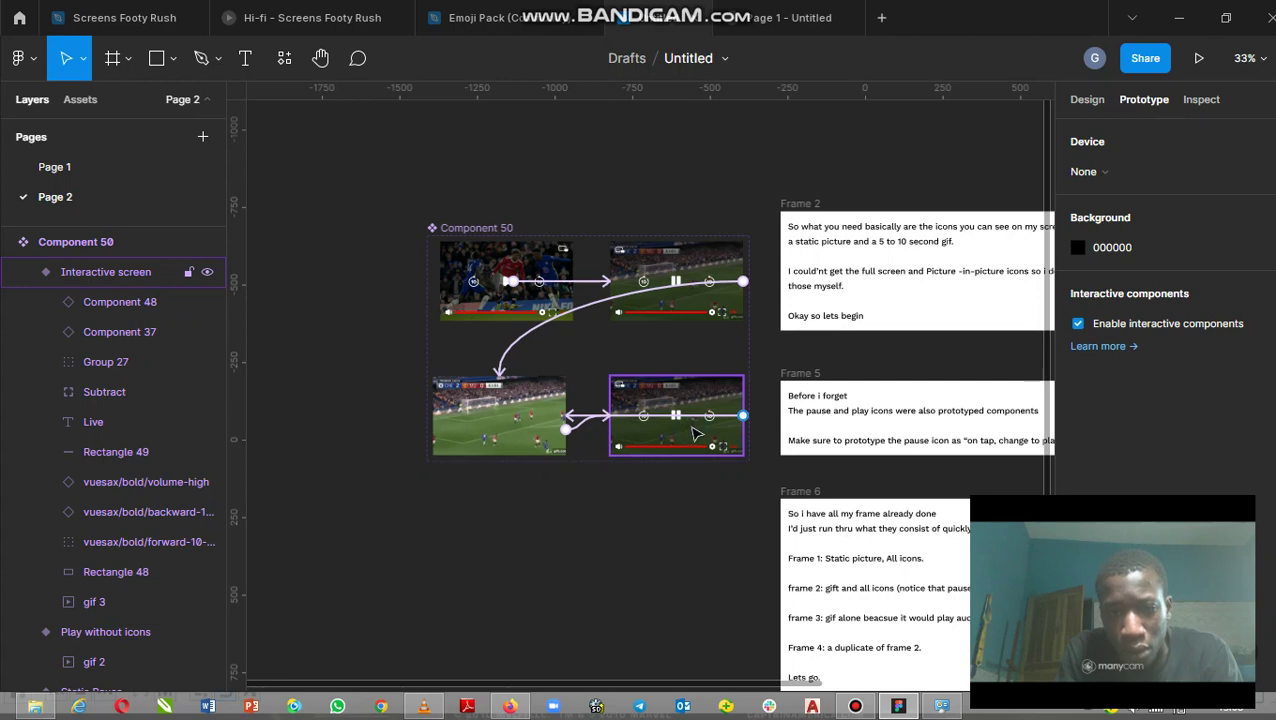
pyautogui.click(684, 430)
pyautogui.doubleClick(679, 426)
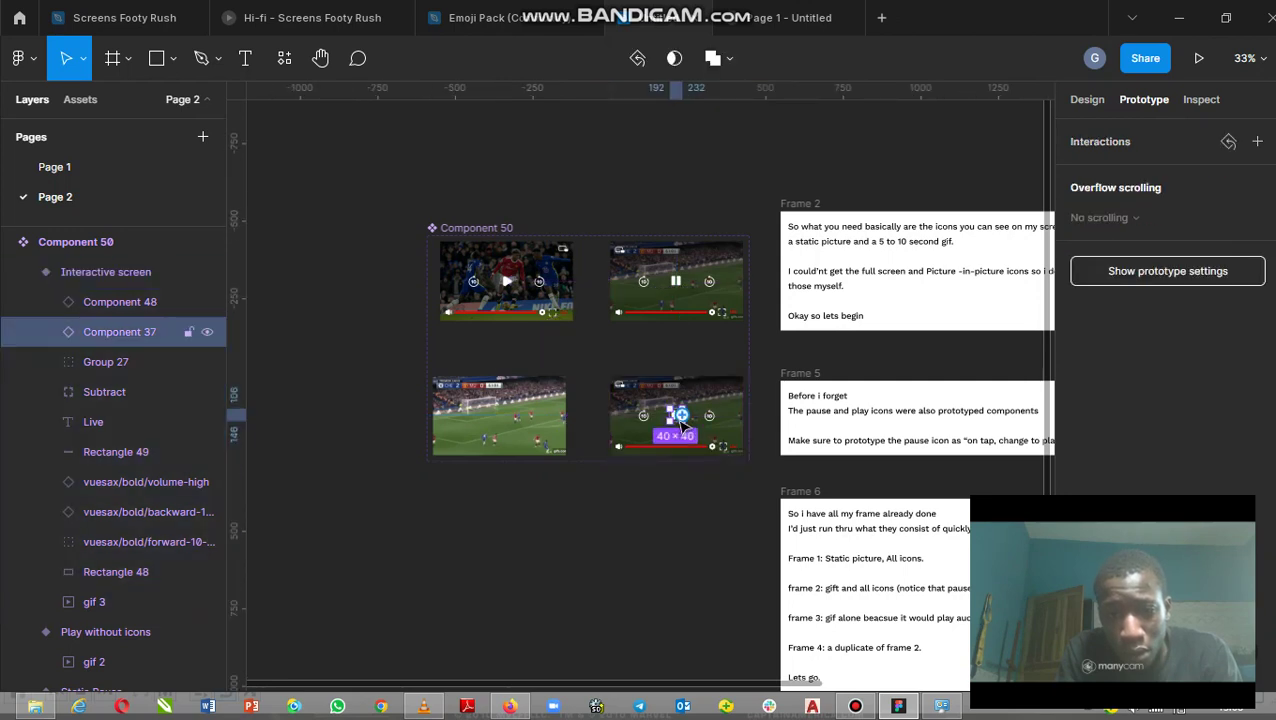
# Link the bottom-right variant's pause icon to the top-left Static Pause variant with an Instant animation
pyautogui.moveTo(681, 415); pyautogui.dragTo(542, 322)
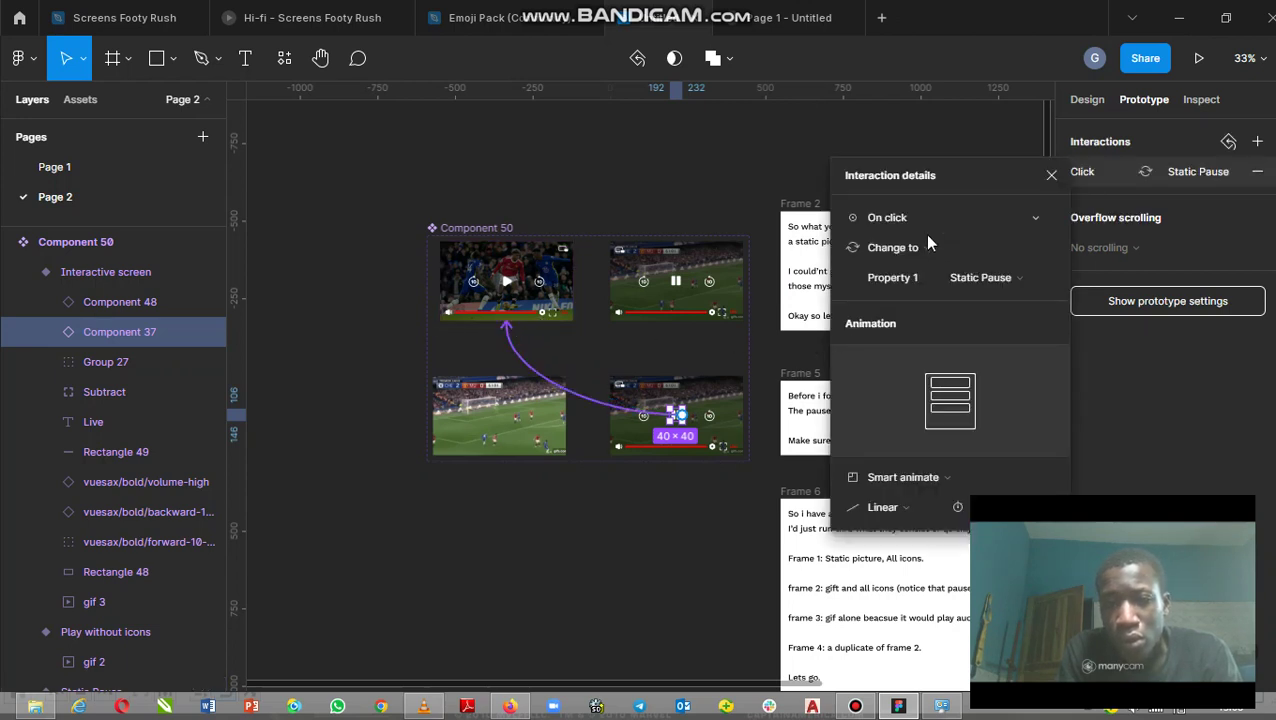
pyautogui.click(940, 479)
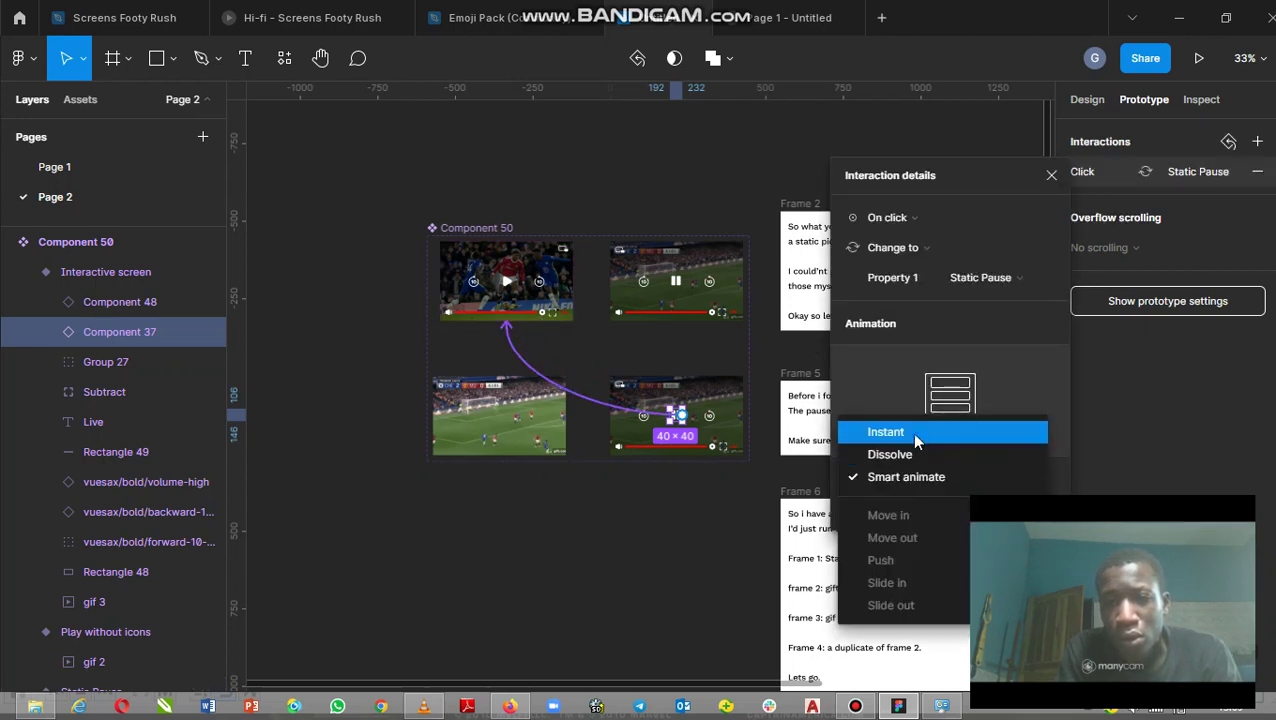
pyautogui.click(885, 432)
pyautogui.click(693, 490)
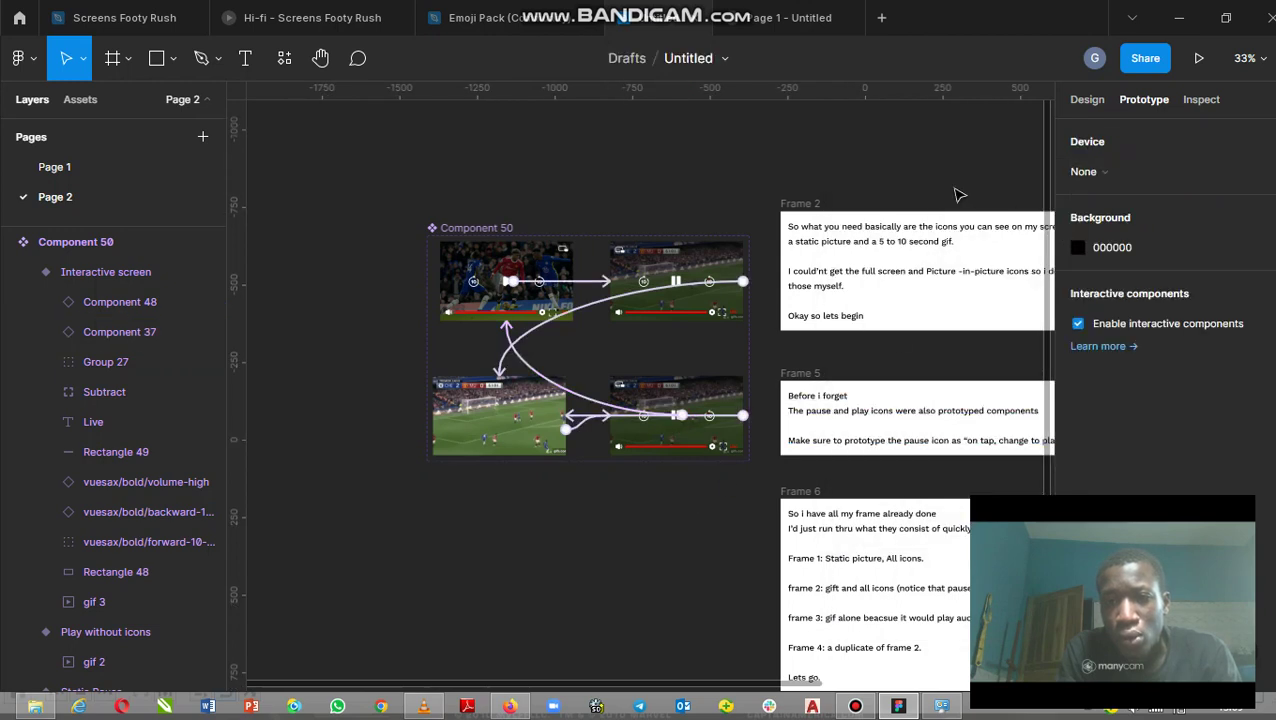
pyautogui.click(1088, 101)
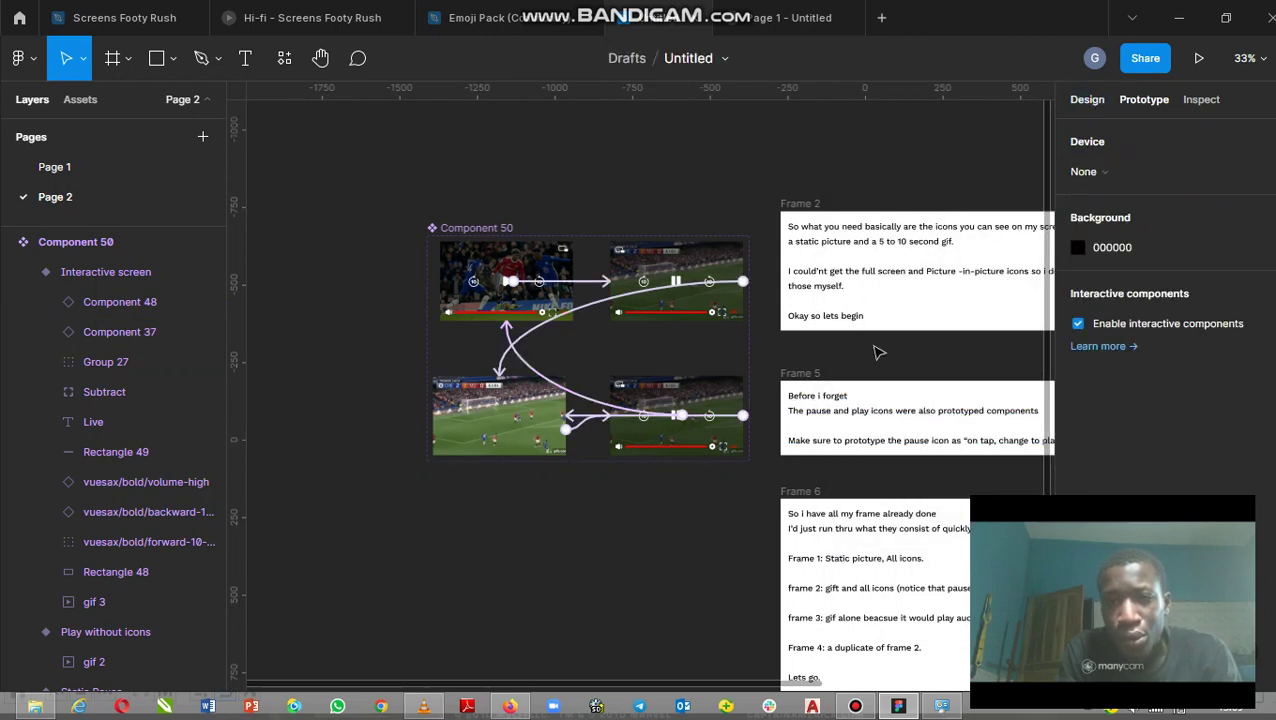
# Duplicate the Frame 7 note to create a new note frame and edit its text
pyautogui.press('h')
pyautogui.moveTo(906, 362); pyautogui.dragTo(480, 170)
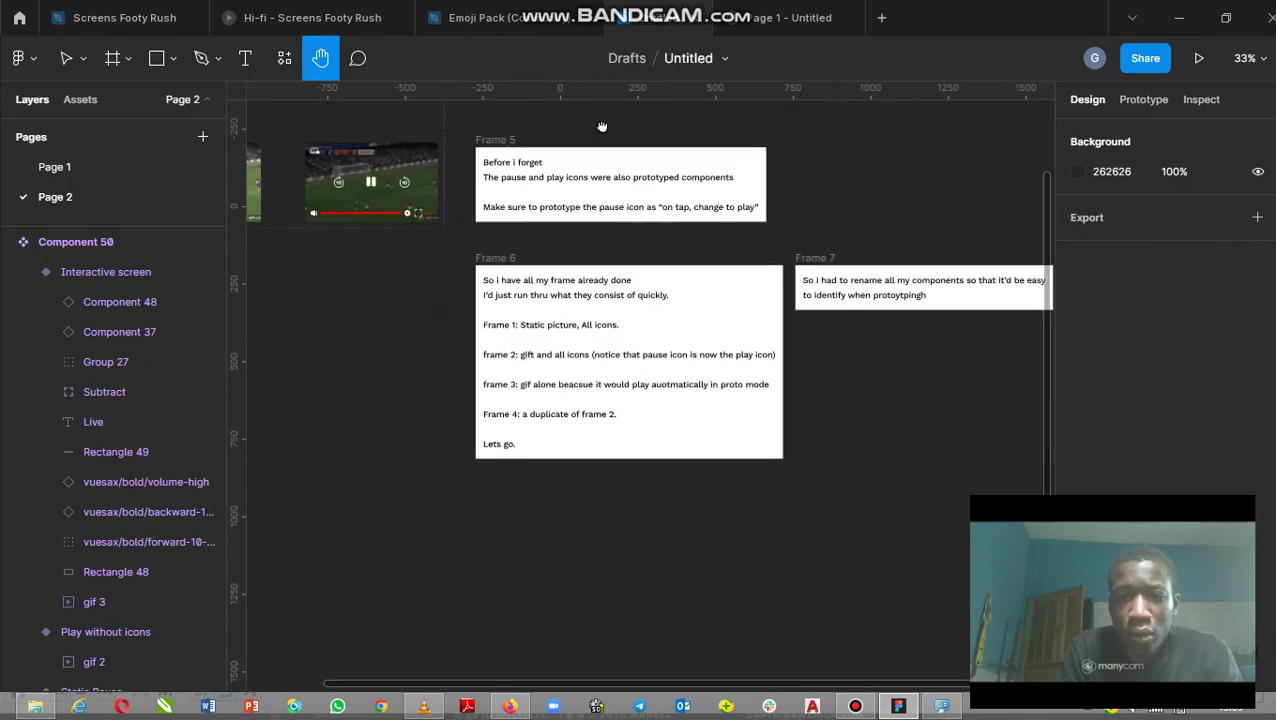
pyautogui.press('v')
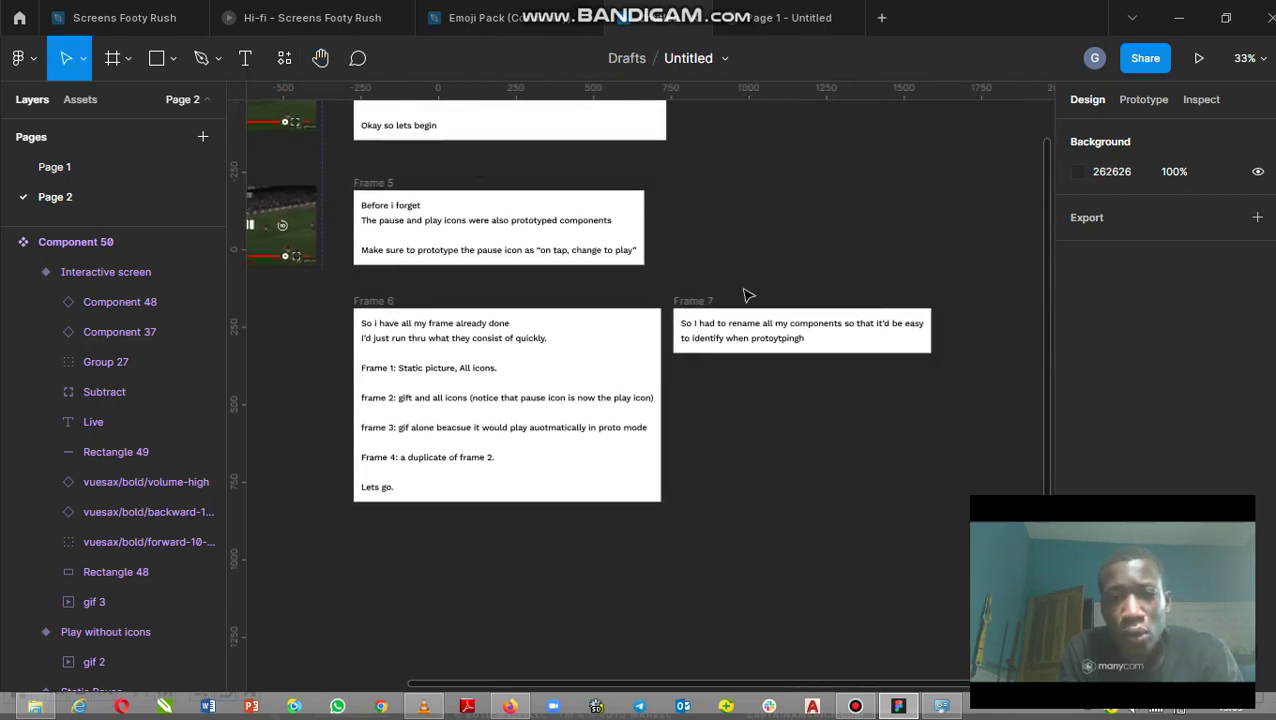
pyautogui.click(708, 302)
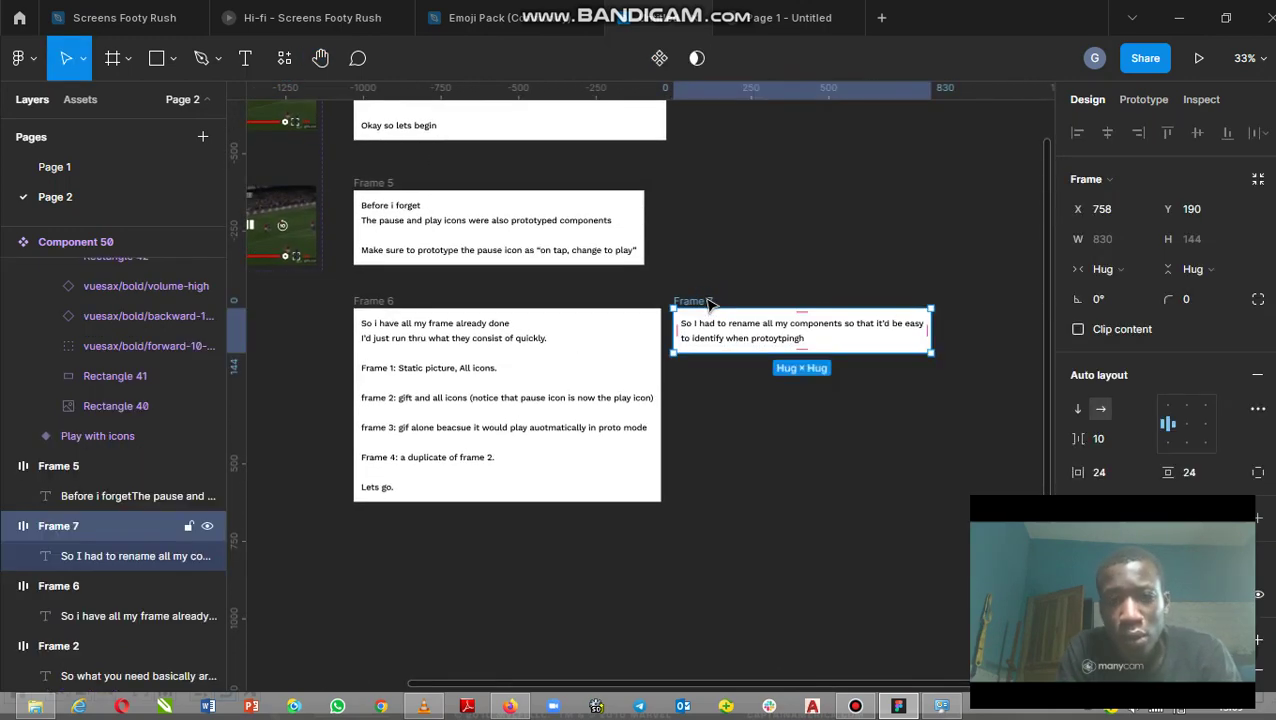
pyautogui.hotkey('ctrl', 'd')
pyautogui.doubleClick(800, 338)
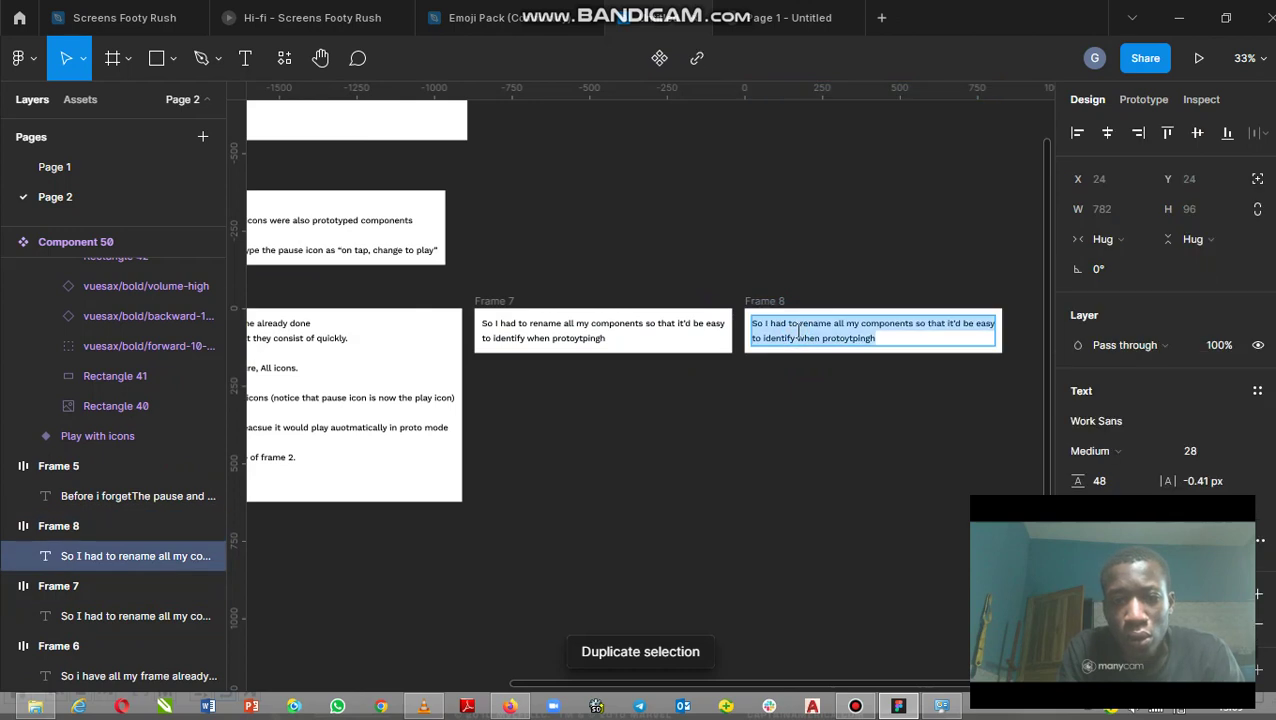
# Write note lines saying prototyping is finished and the play icon loops back to frame 1
pyautogui.write('So that')
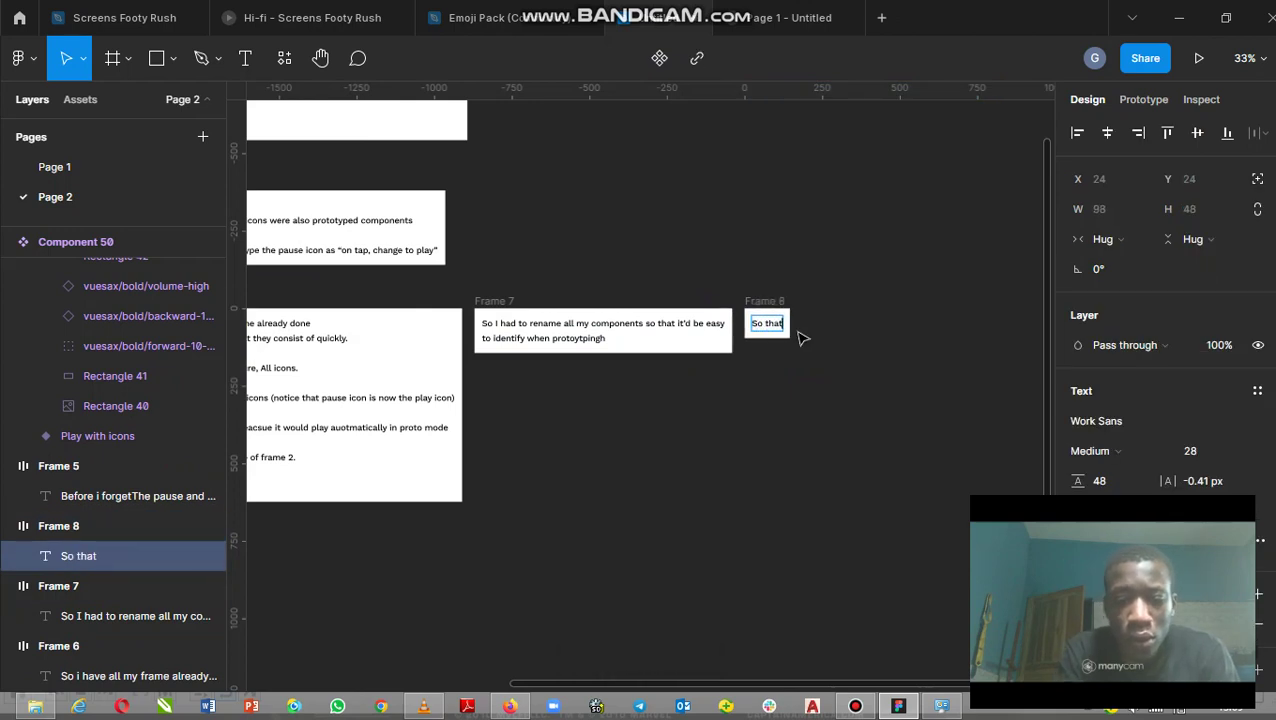
pyautogui.write("'s the end of the proto")
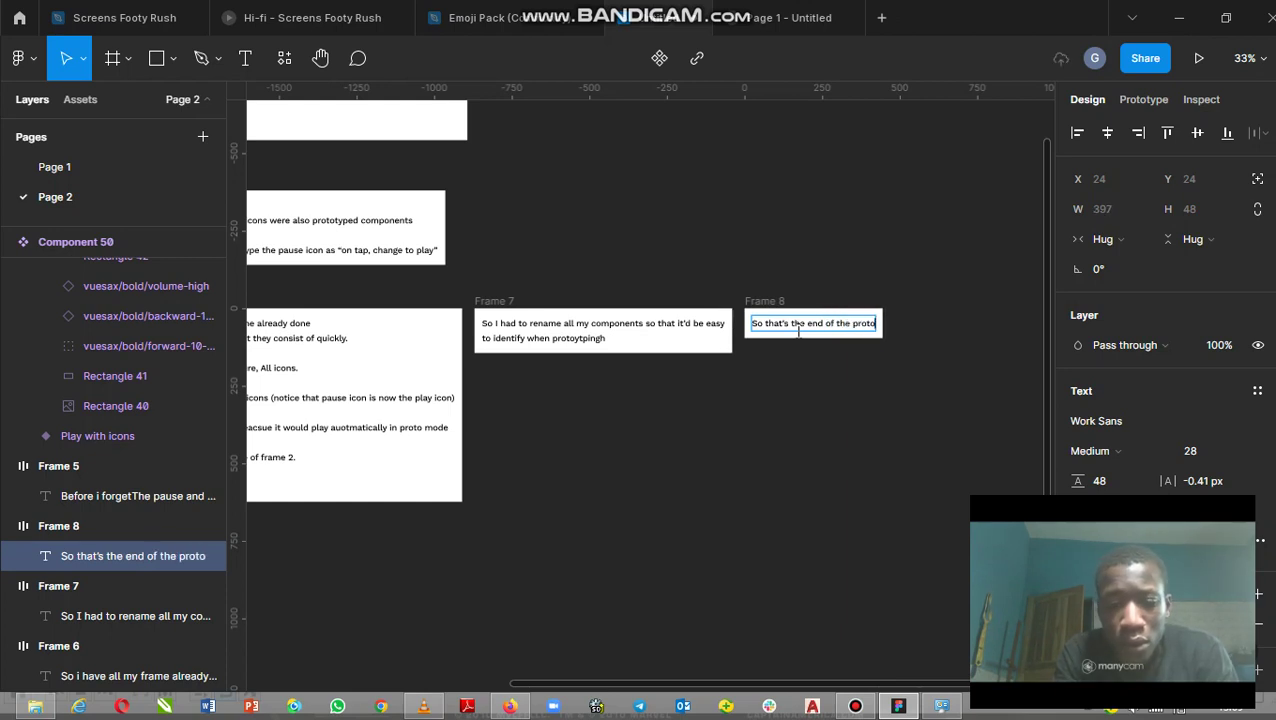
pyautogui.write('ty')
pyautogui.write('ping')
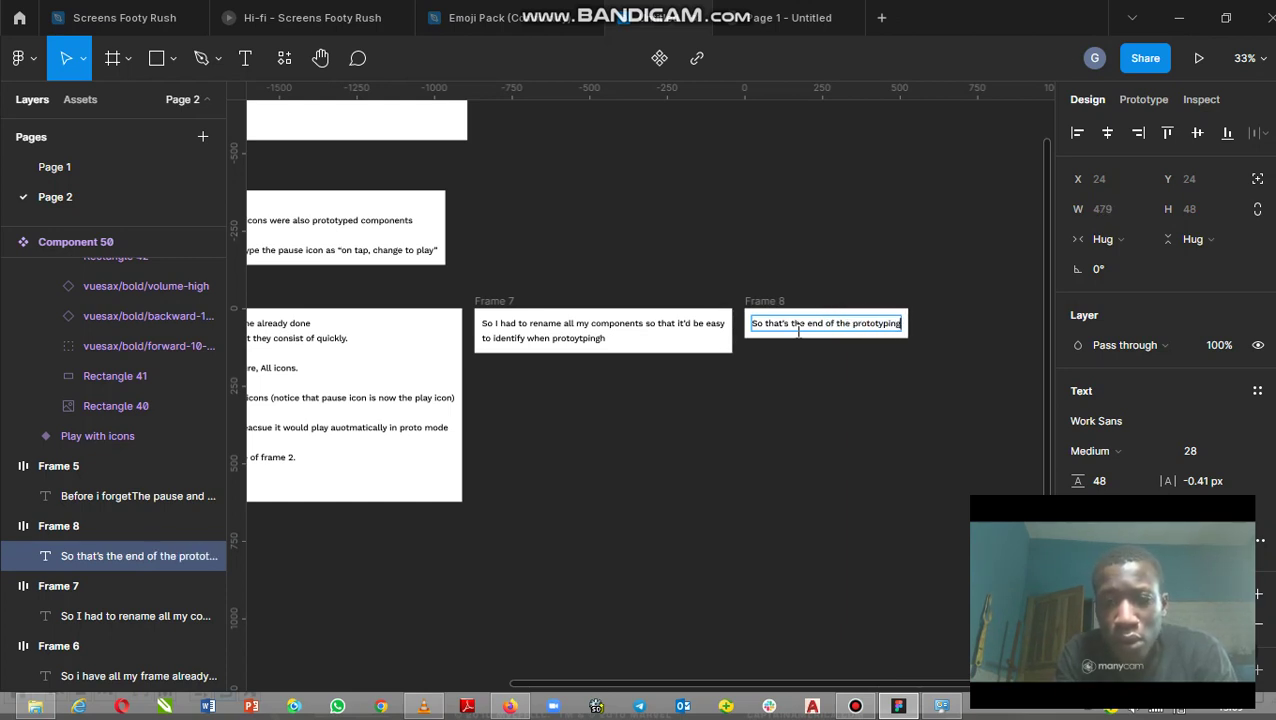
pyautogui.press('Return')
pyautogui.press('Return')
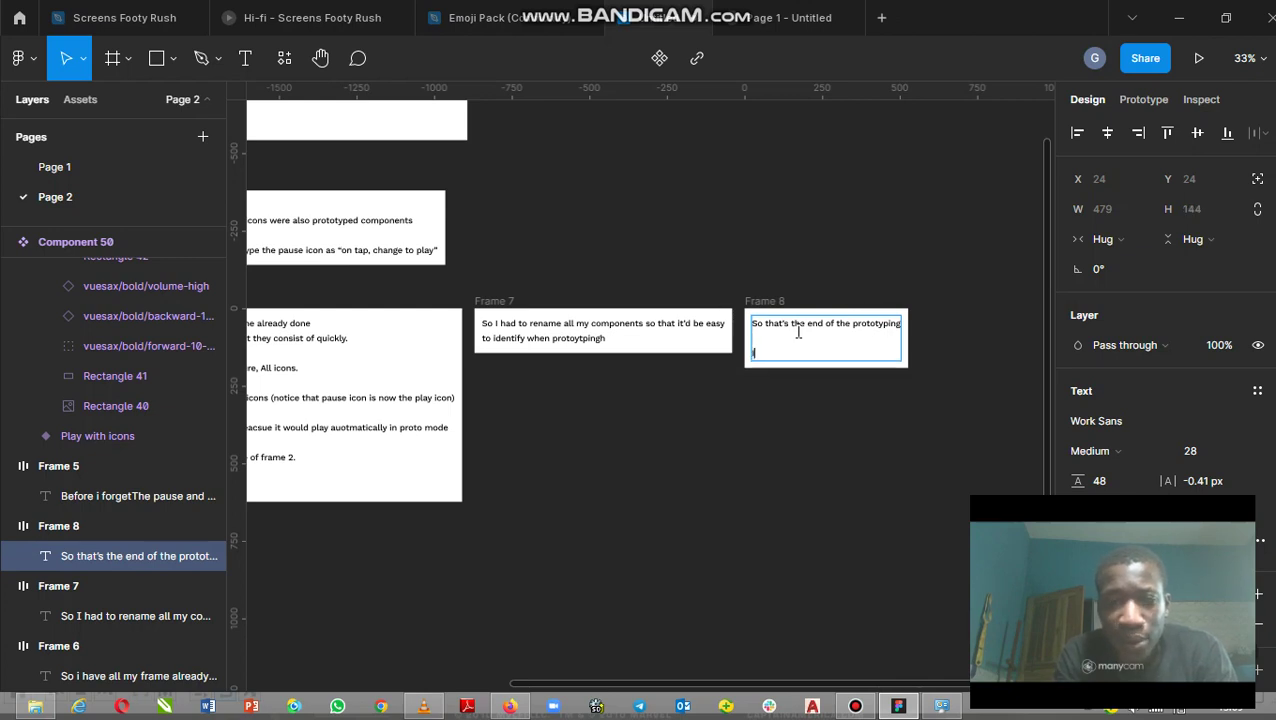
pyautogui.write('Notice i co')
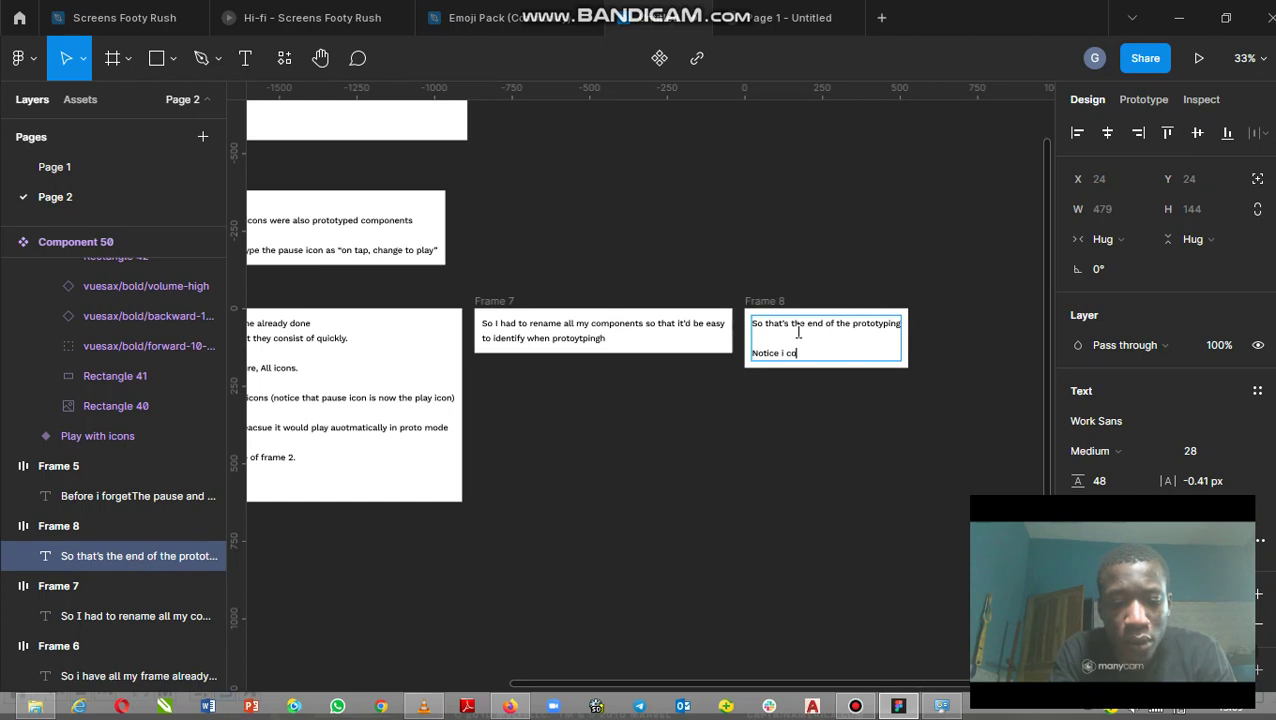
pyautogui.write('nnected the ')
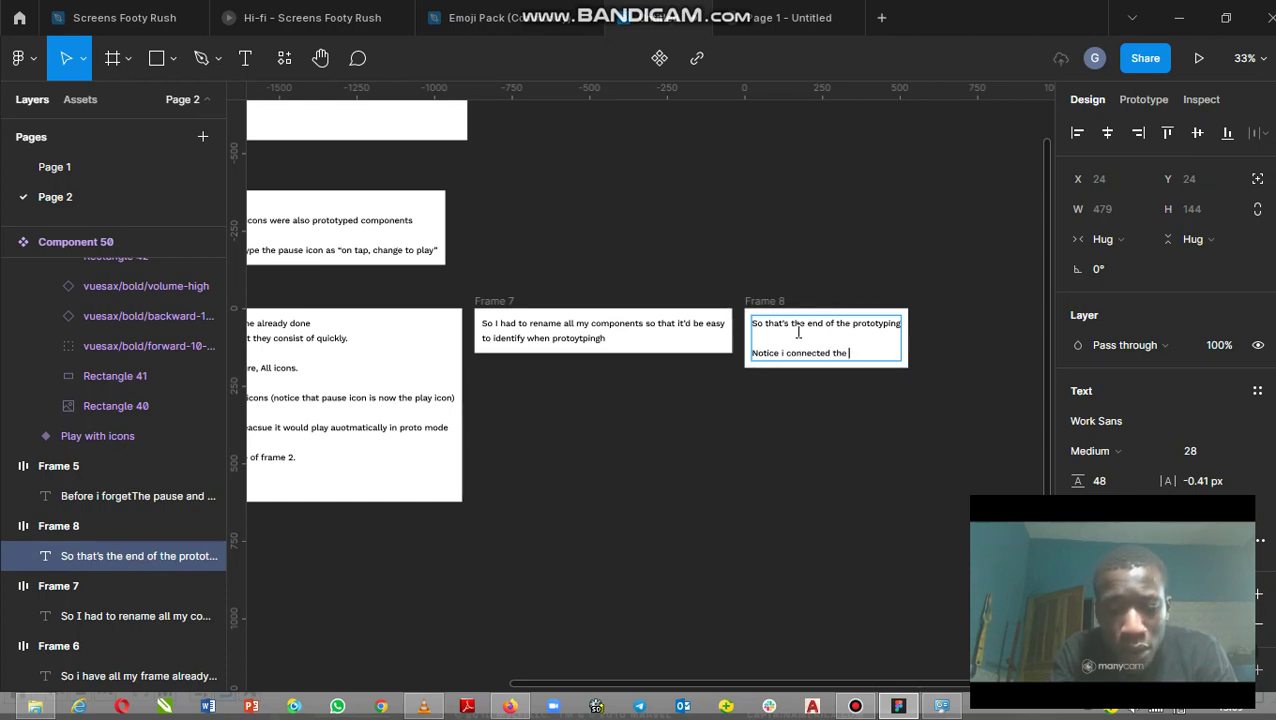
pyautogui.write('paus')
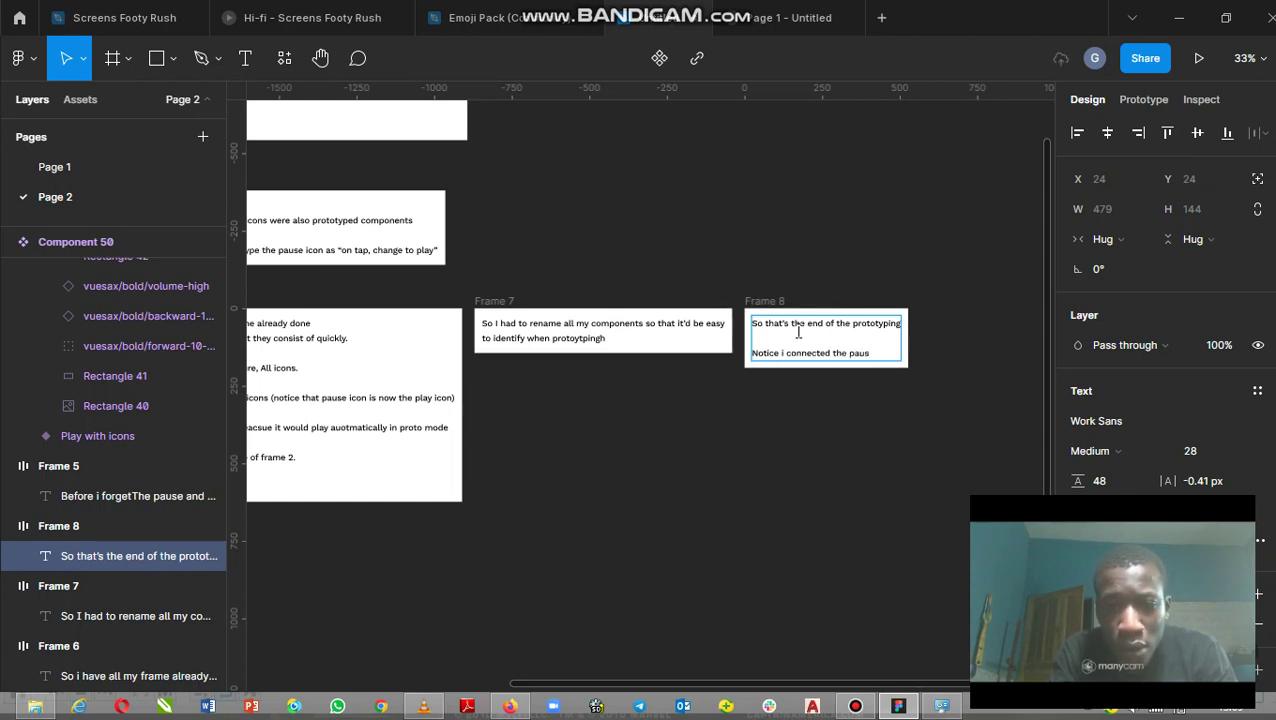
pyautogui.write('lay ')
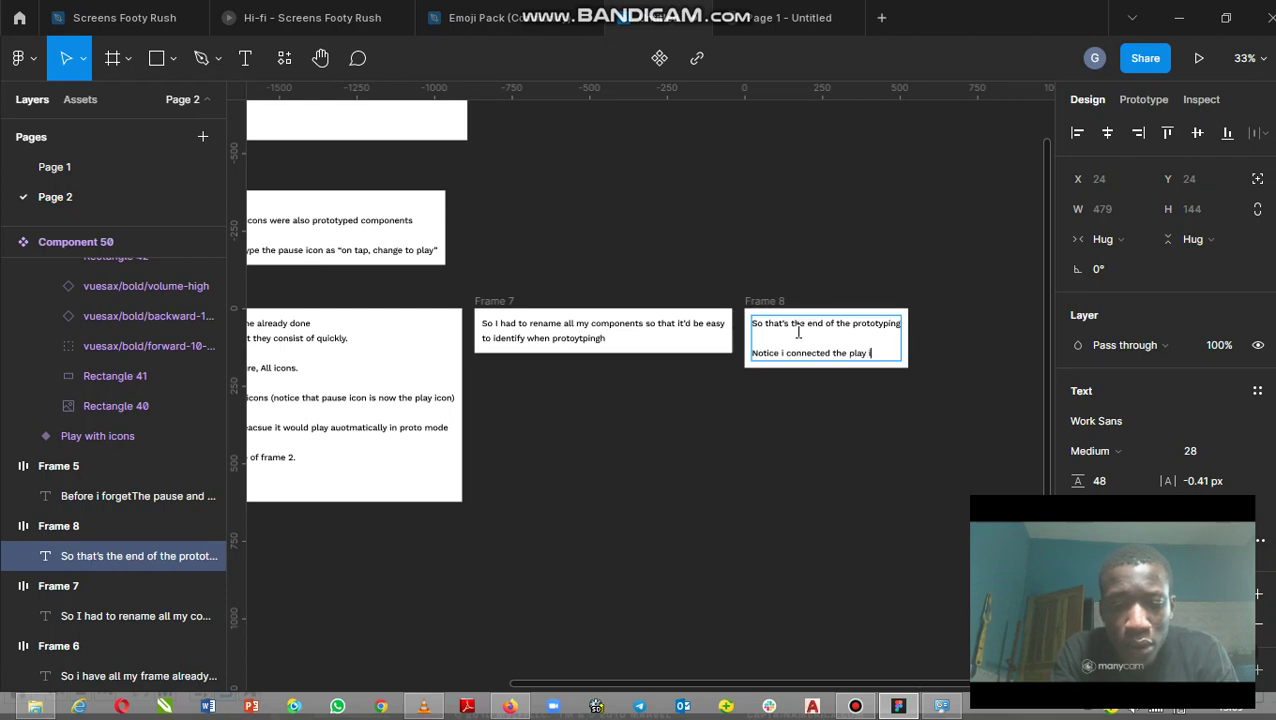
pyautogui.write('ack to')
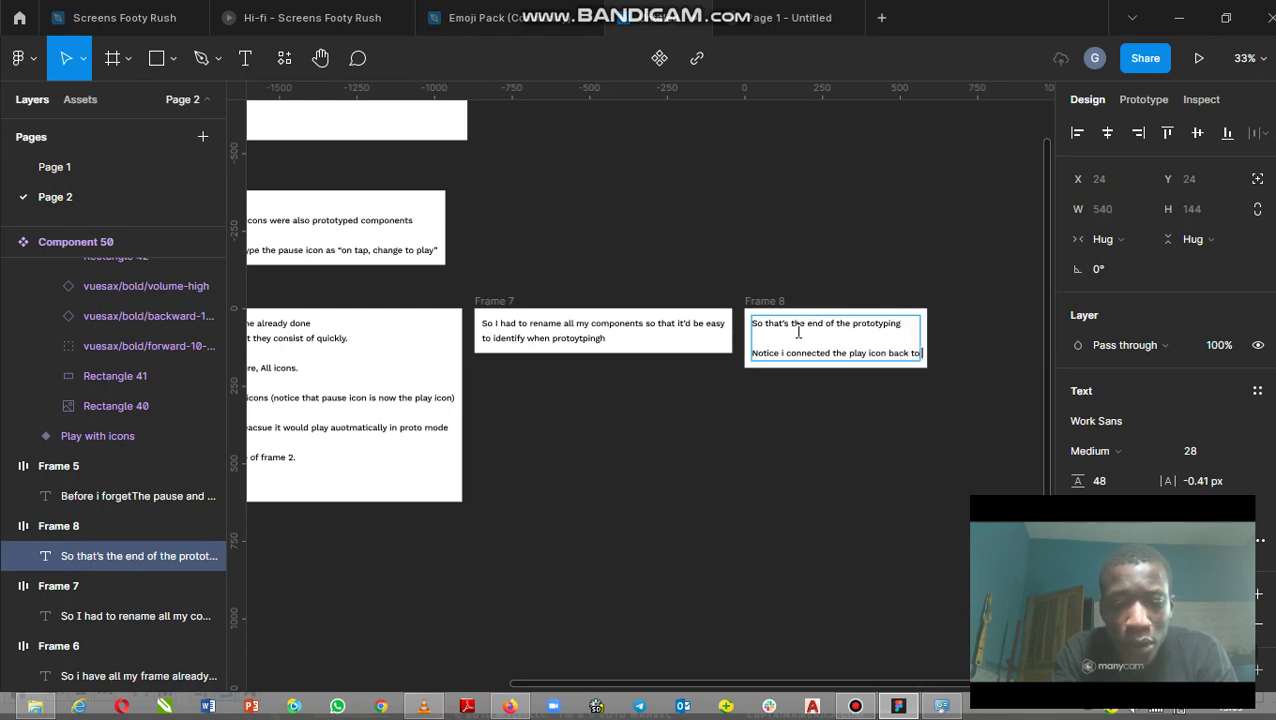
pyautogui.write(' pause')
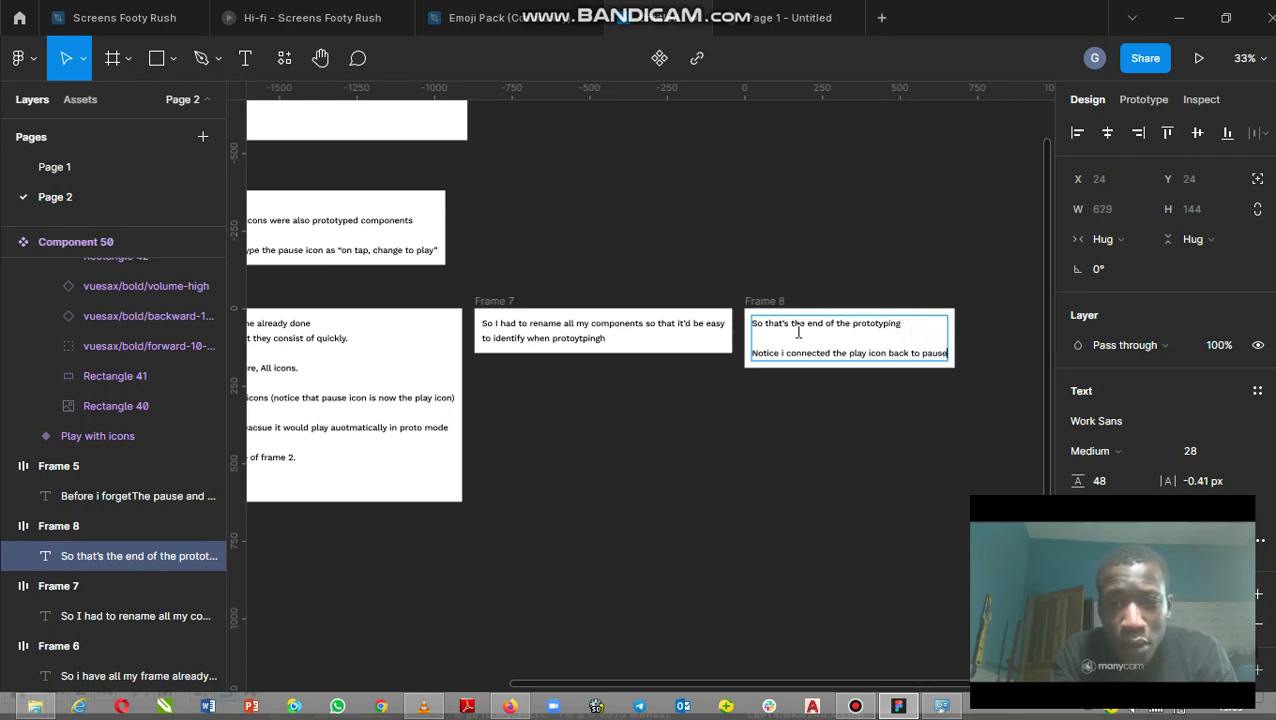
pyautogui.write(' infra')
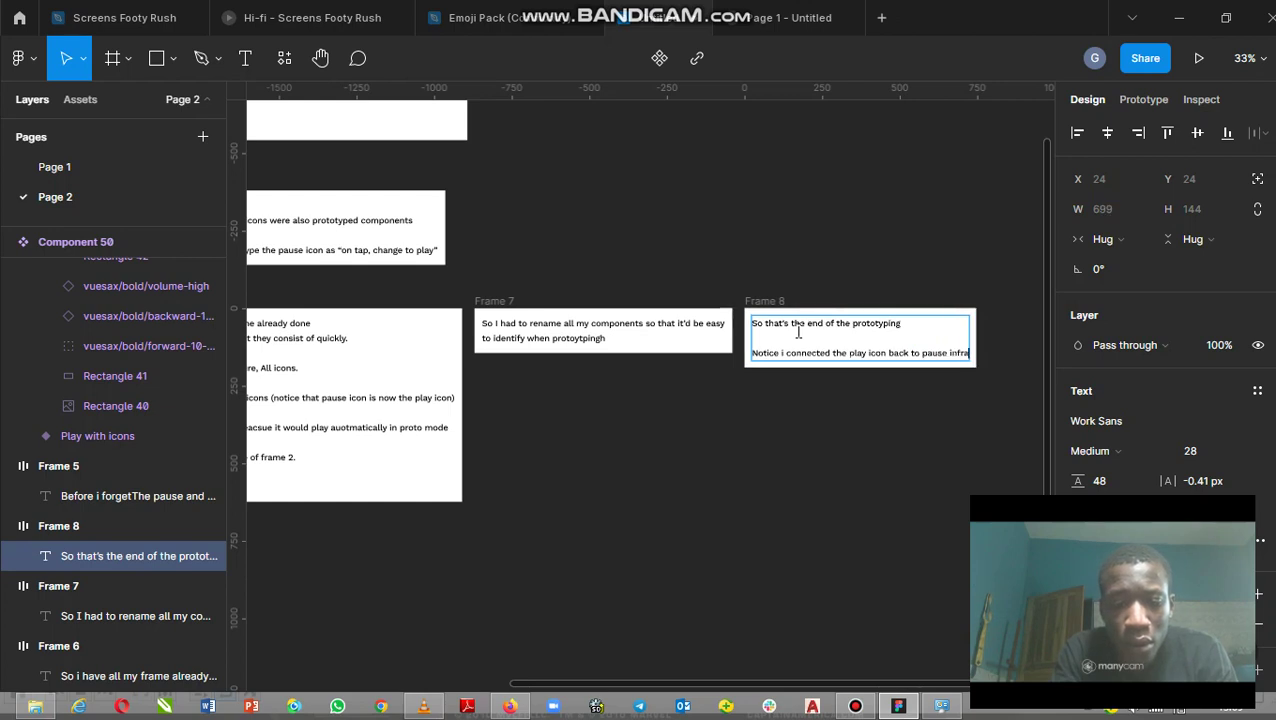
pyautogui.write('me 1')
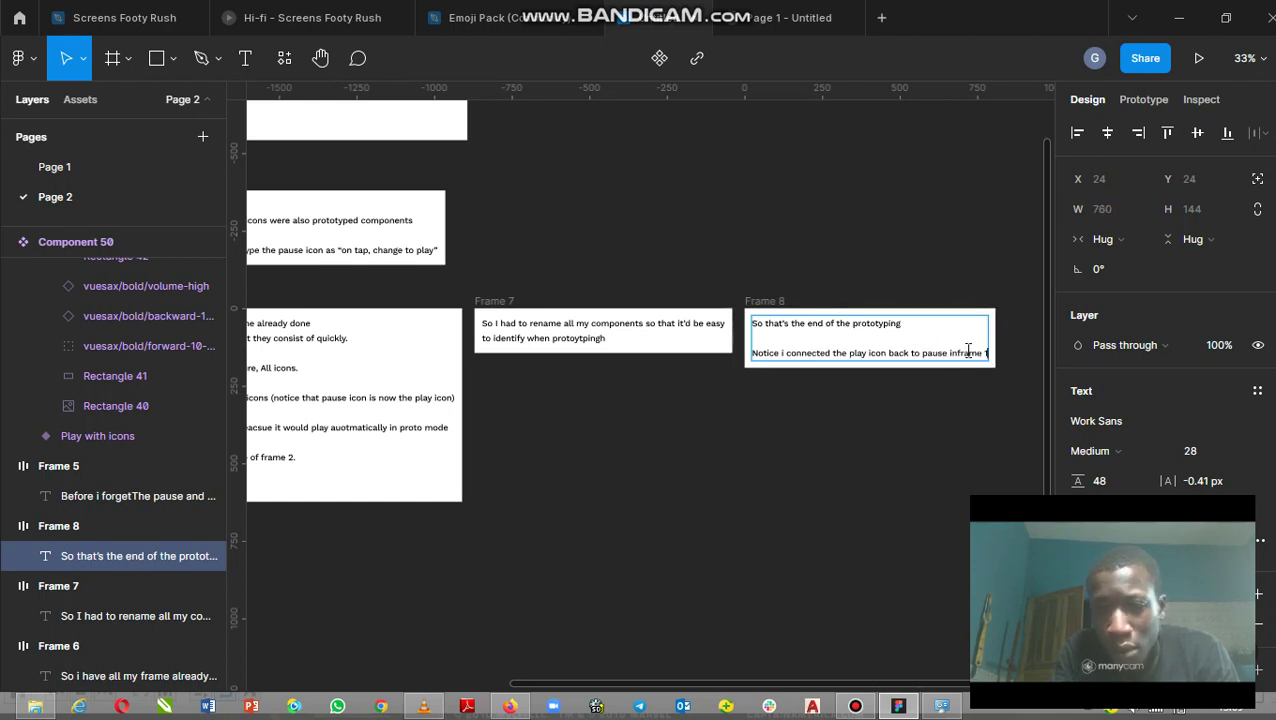
pyautogui.press('BackSpace')
pyautogui.press('BackSpace')
pyautogui.press('BackSpace')
pyautogui.press('BackSpace')
pyautogui.press('BackSpace')
pyautogui.press('BackSpace')
pyautogui.press('BackSpace')
pyautogui.press('BackSpace')
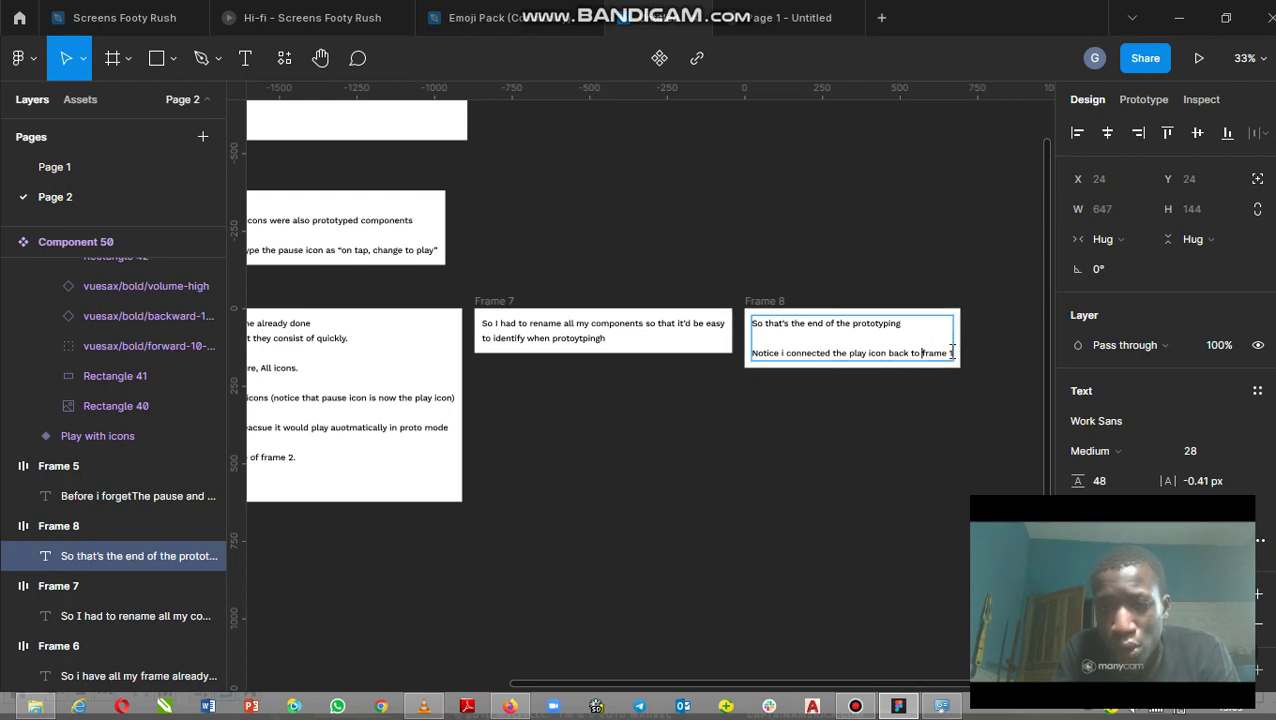
pyautogui.press('Return')
# End the Frame 8 note with the line 'Lets see our prototype.'
pyautogui.write('So a')
pyautogui.write('eat')
pyautogui.write('oop')
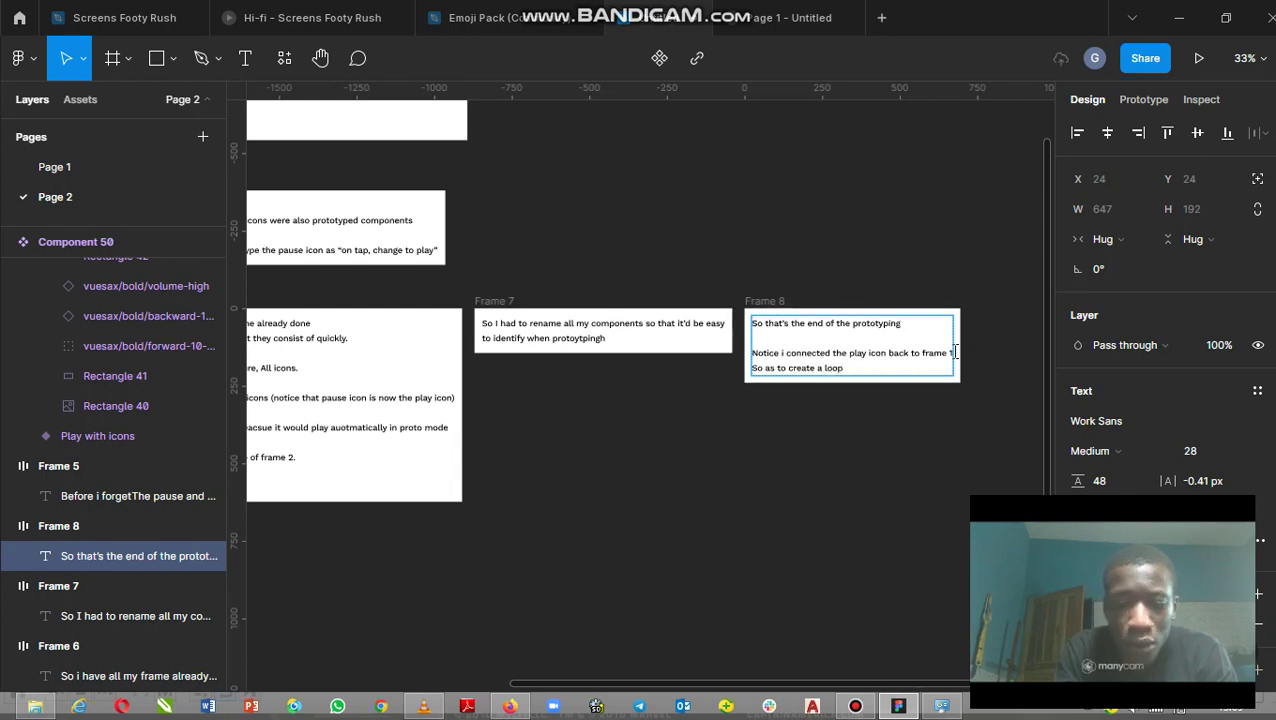
pyautogui.press('Return')
pyautogui.press('Return')
pyautogui.write('Lets see ou')
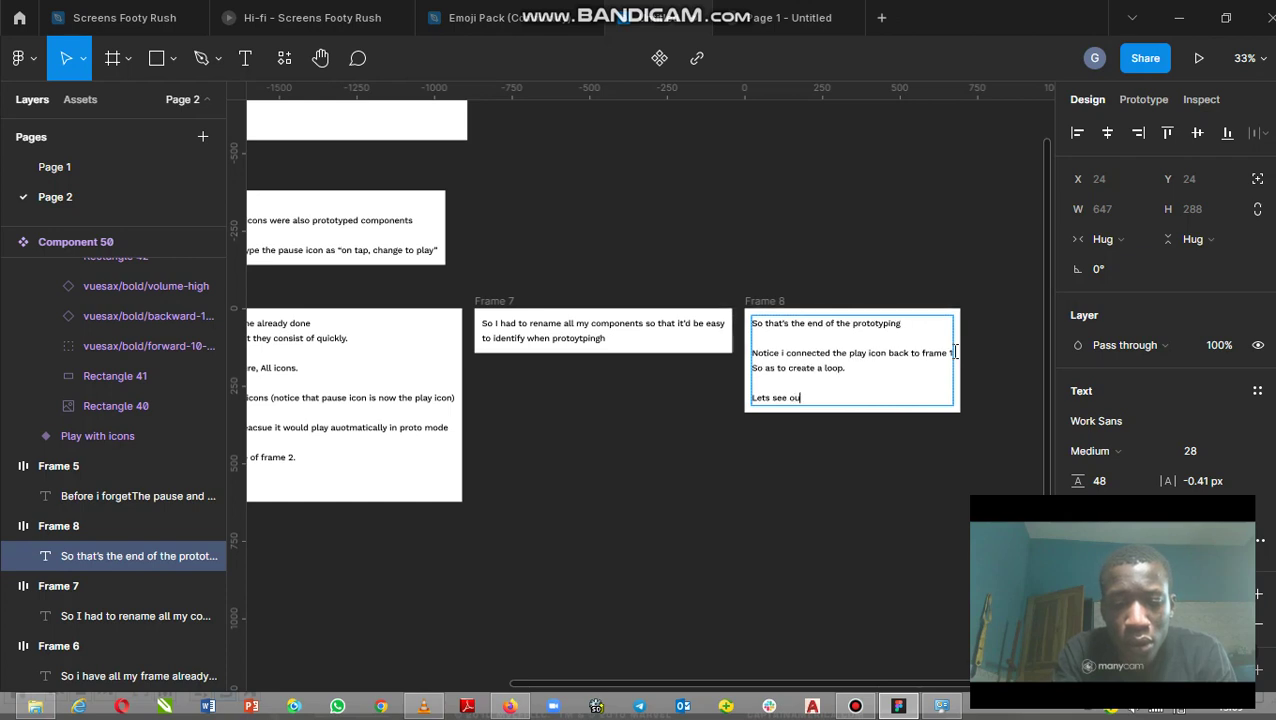
pyautogui.write('r pto')
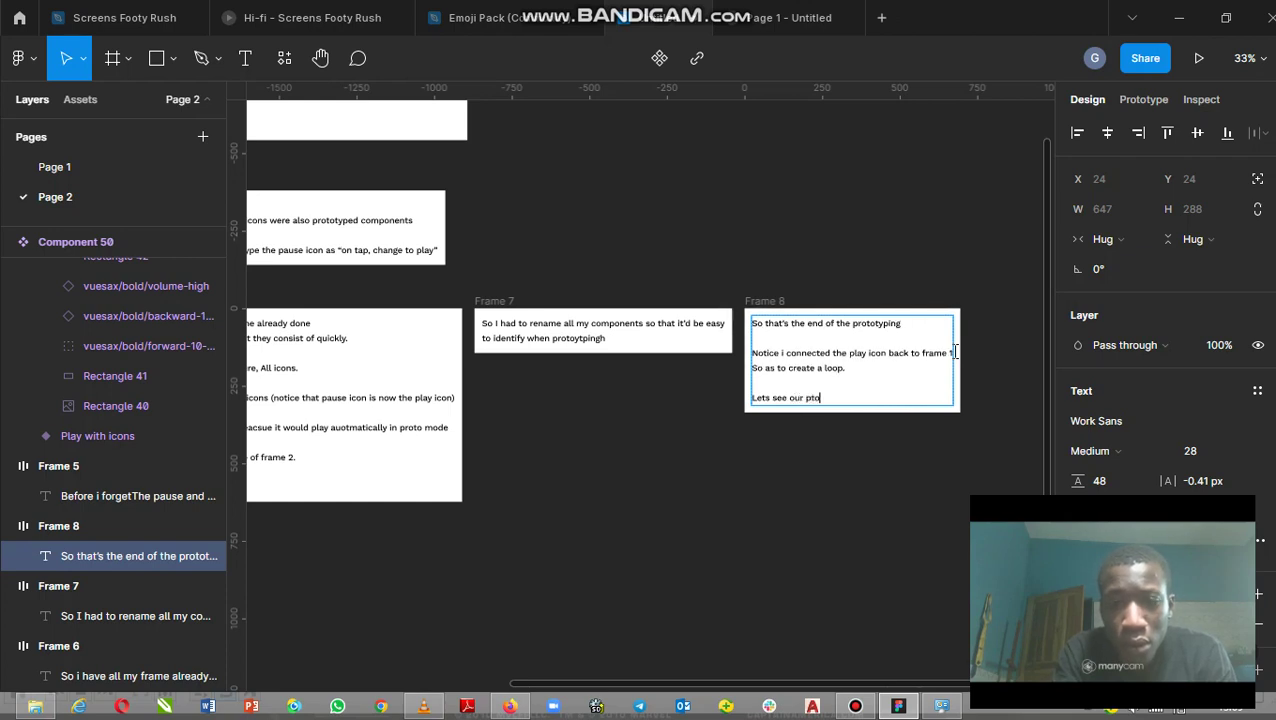
pyautogui.press('BackSpace')
pyautogui.write('oto')
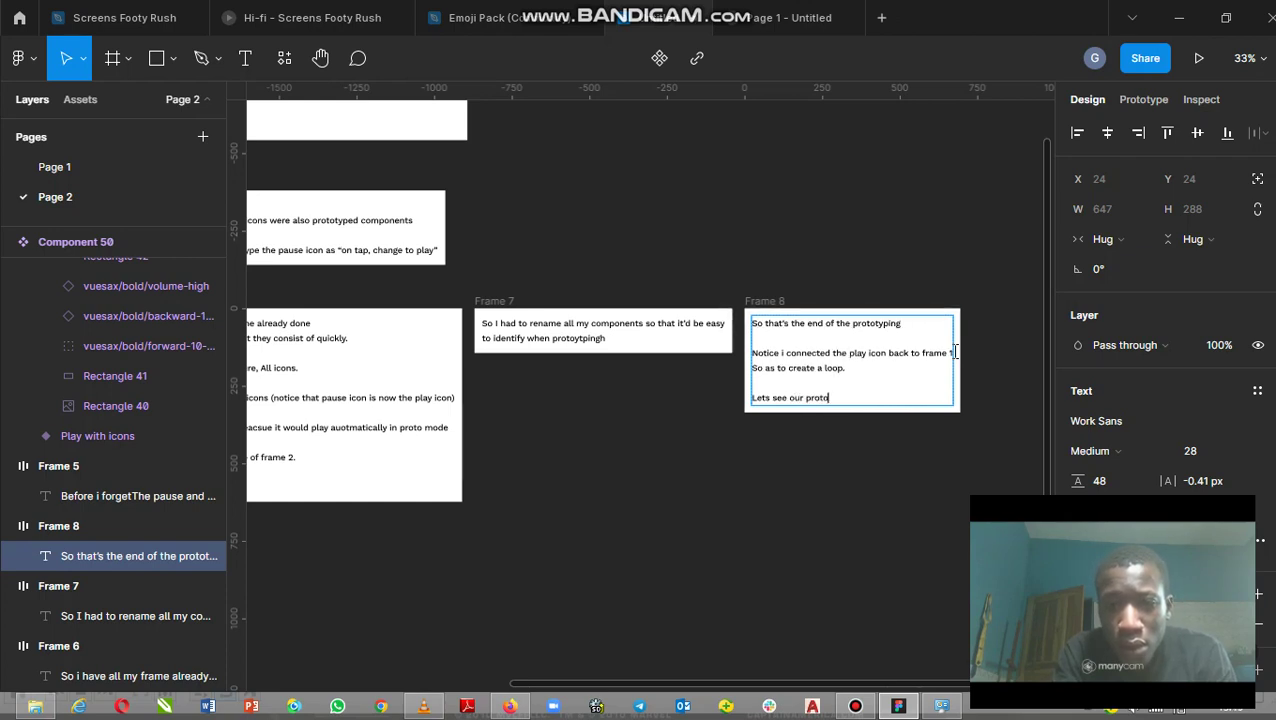
pyautogui.write('type.')
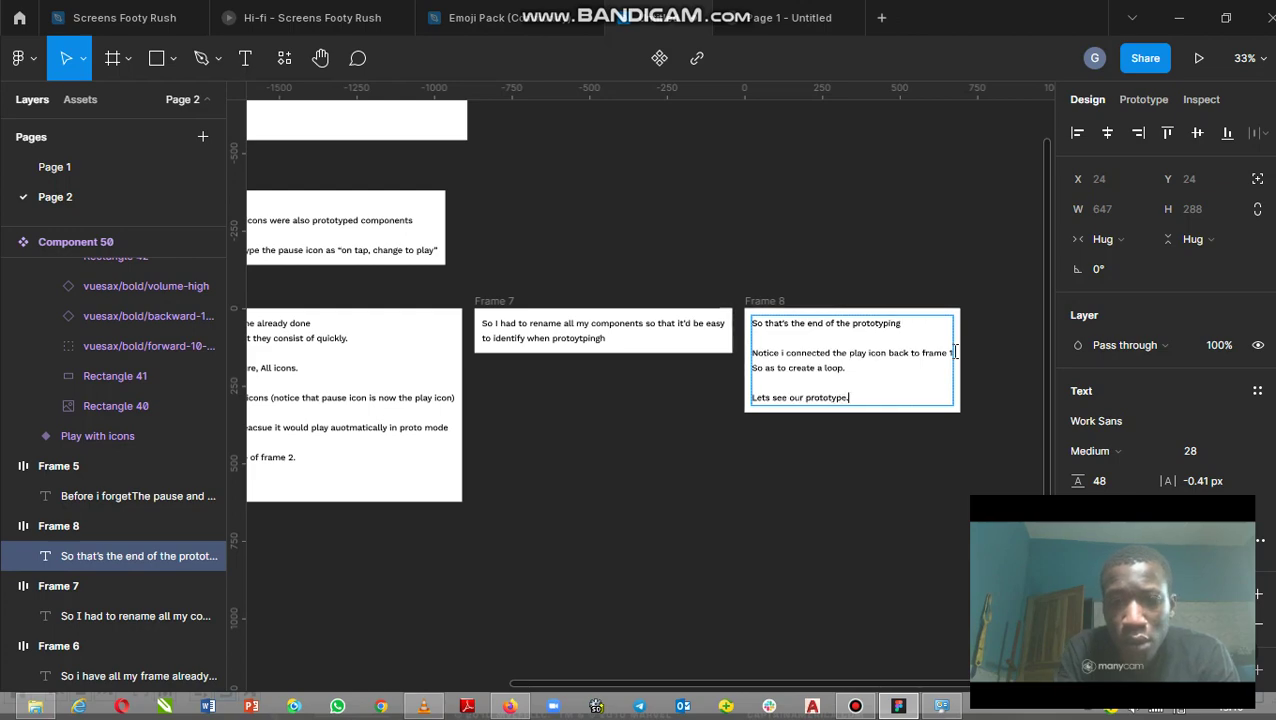
pyautogui.press('Escape')
# Place a Component 50 instance from the Page 2 local components below the component set
pyautogui.press('h')
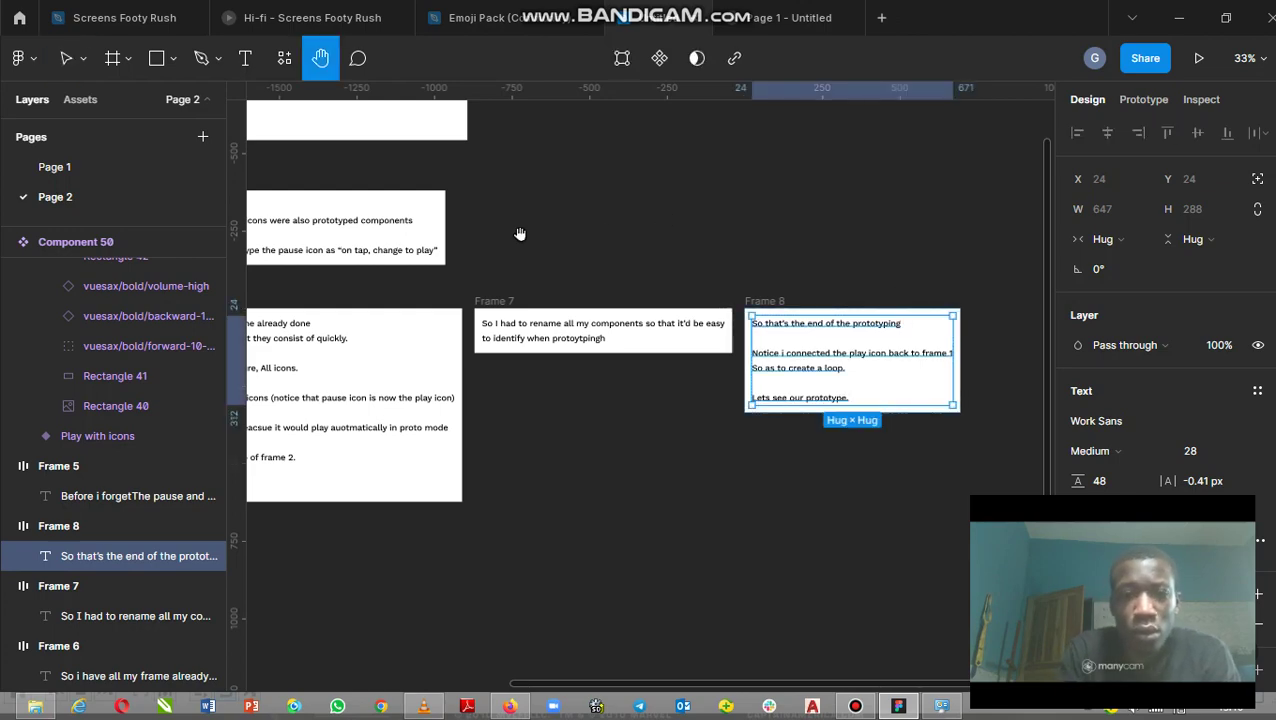
pyautogui.moveTo(485, 238); pyautogui.dragTo(983, 392)
pyautogui.moveTo(612, 450); pyautogui.dragTo(666, 473)
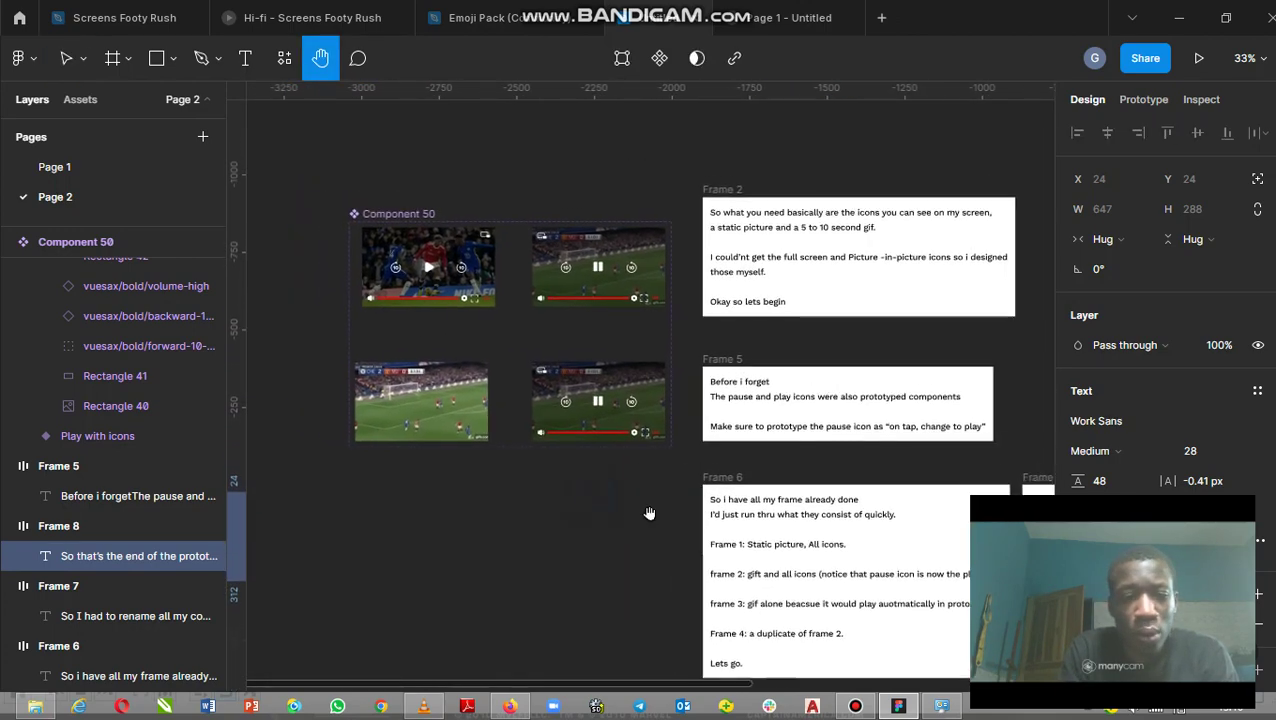
pyautogui.press('v')
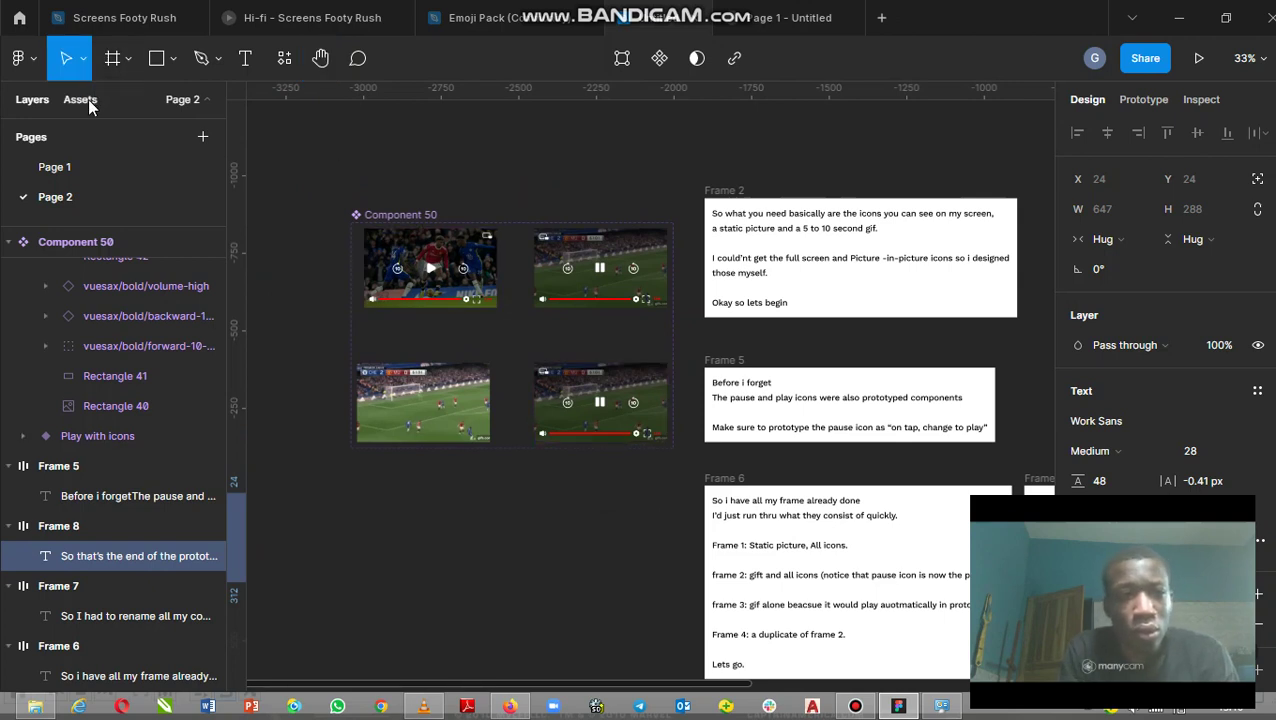
pyautogui.click(80, 100)
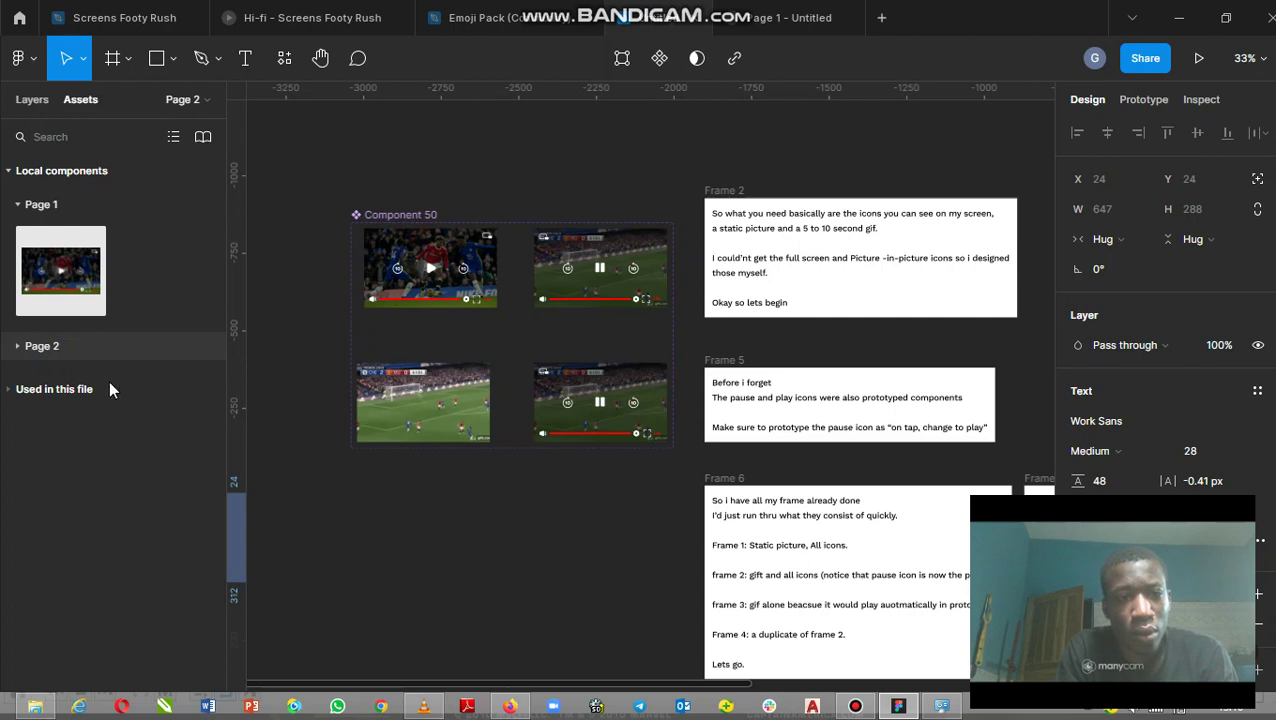
pyautogui.click(40, 346)
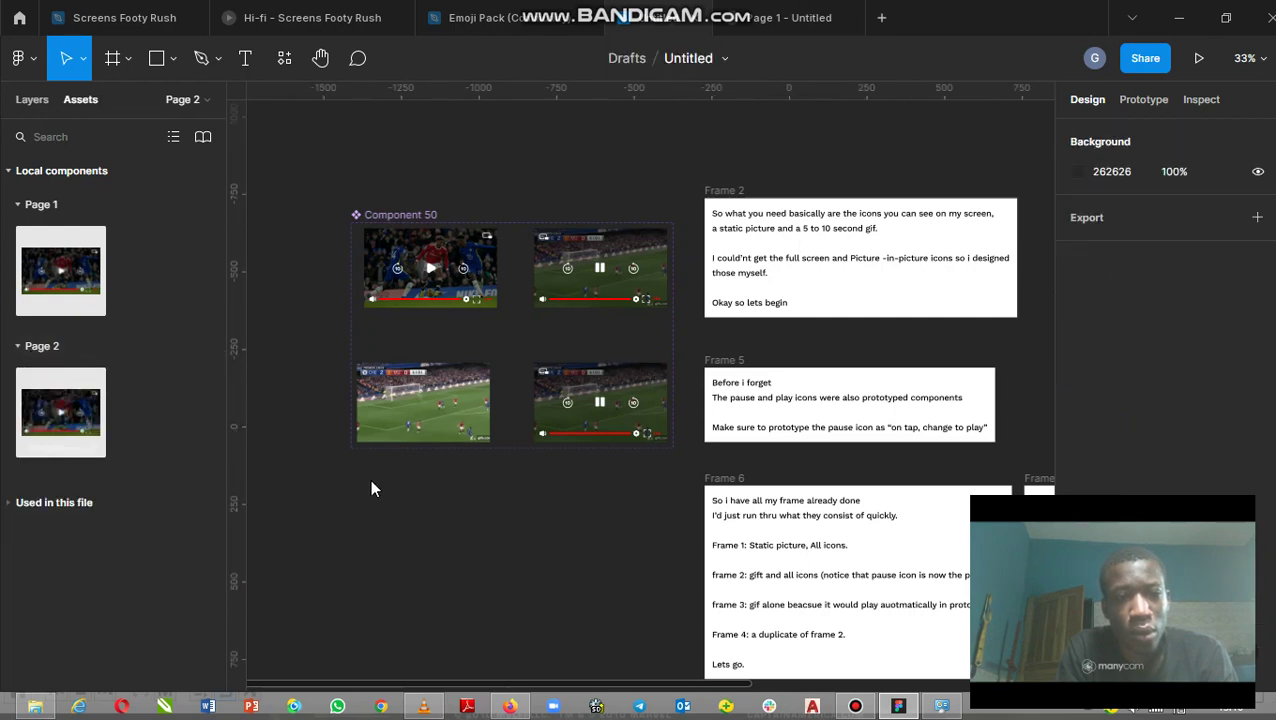
pyautogui.moveTo(315, 478); pyautogui.dragTo(530, 527)
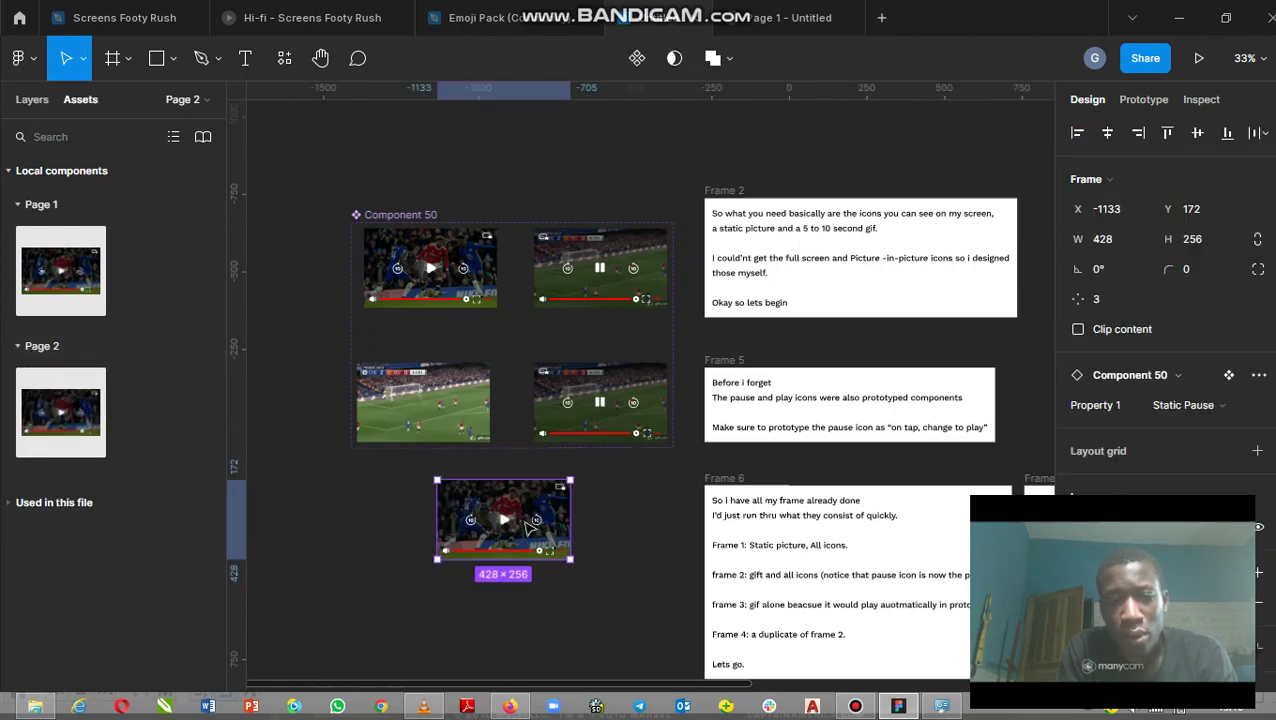
# Make the instance the Flow 1 starting point and launch its prototype preview
pyautogui.click(1145, 100)
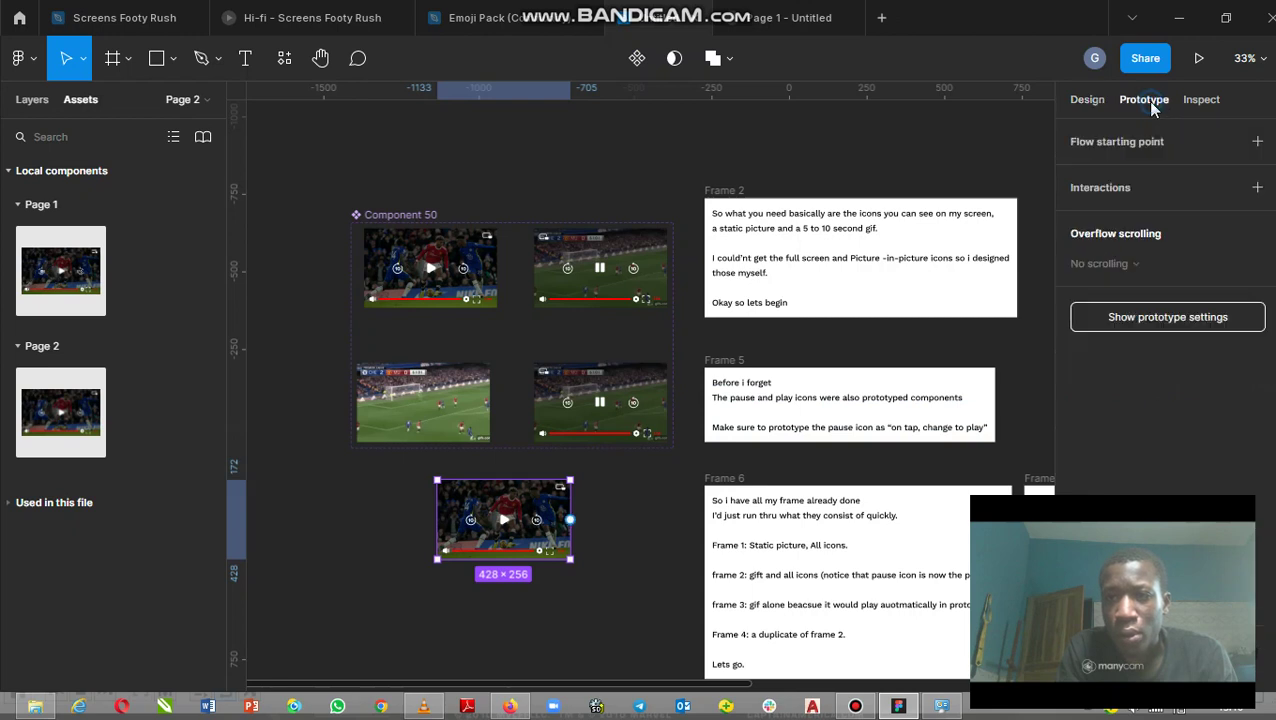
pyautogui.click(1257, 142)
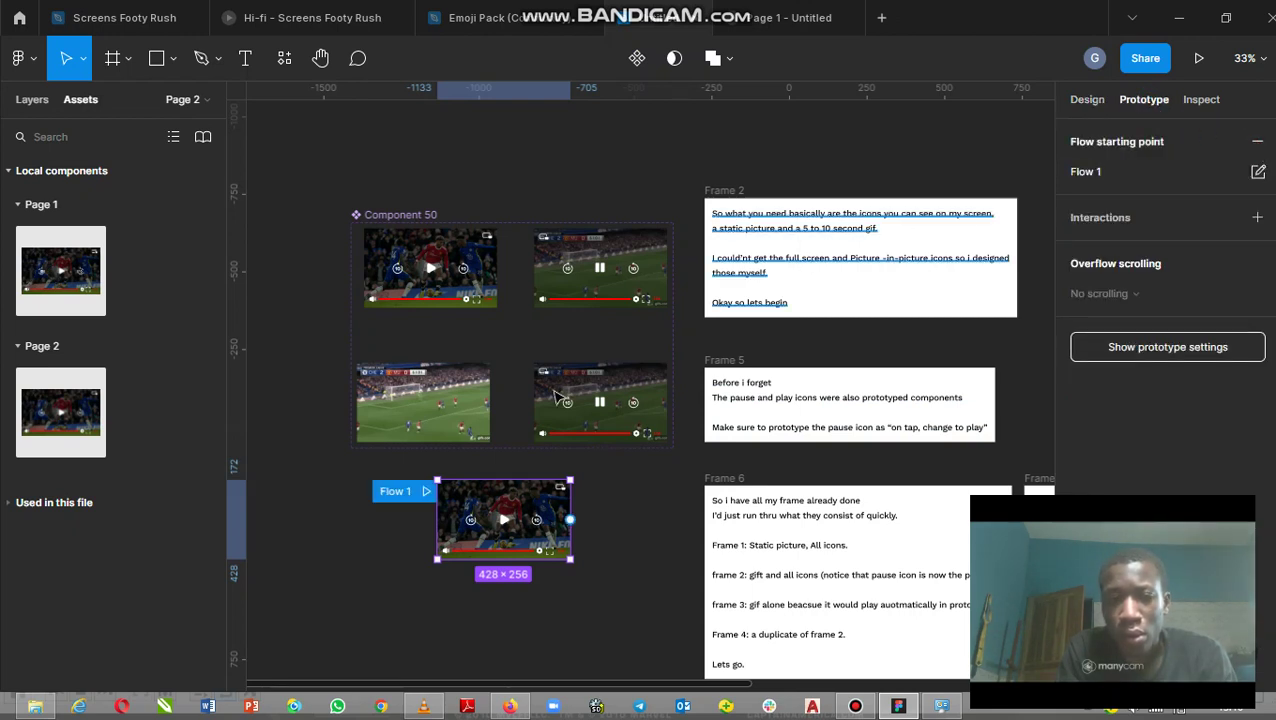
pyautogui.click(427, 493)
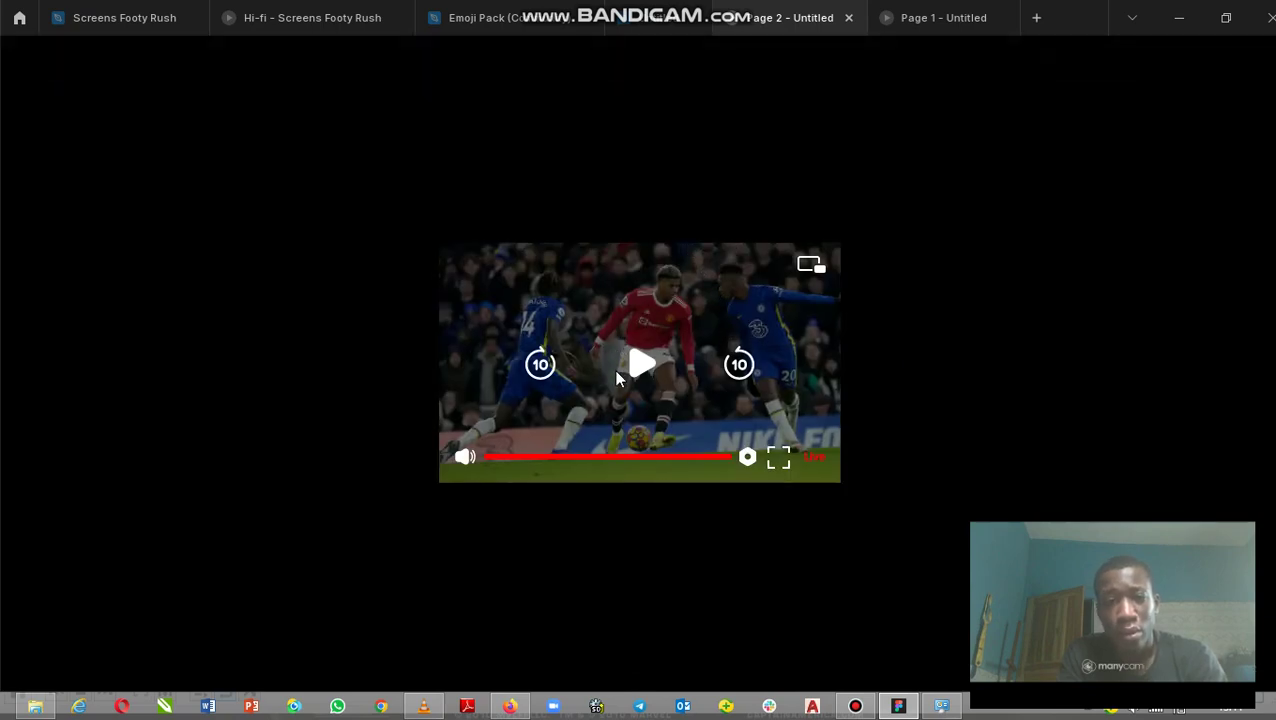
pyautogui.click(643, 367)
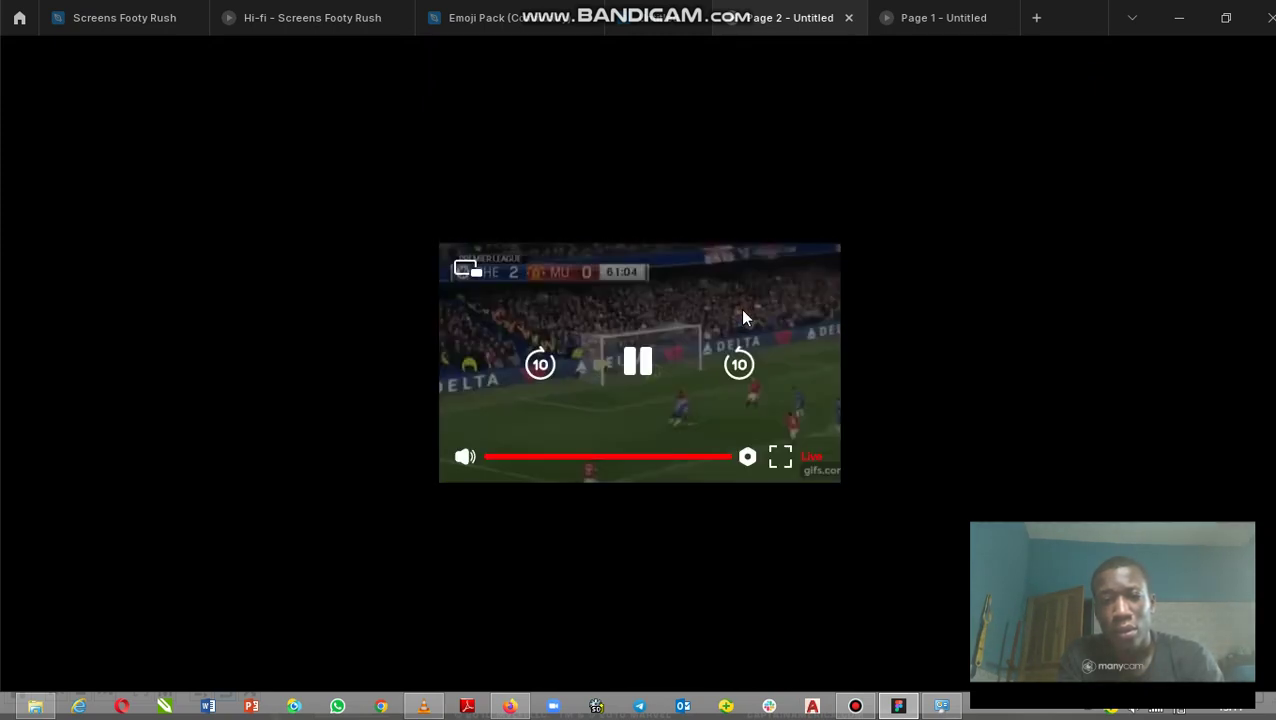
pyautogui.click(643, 366)
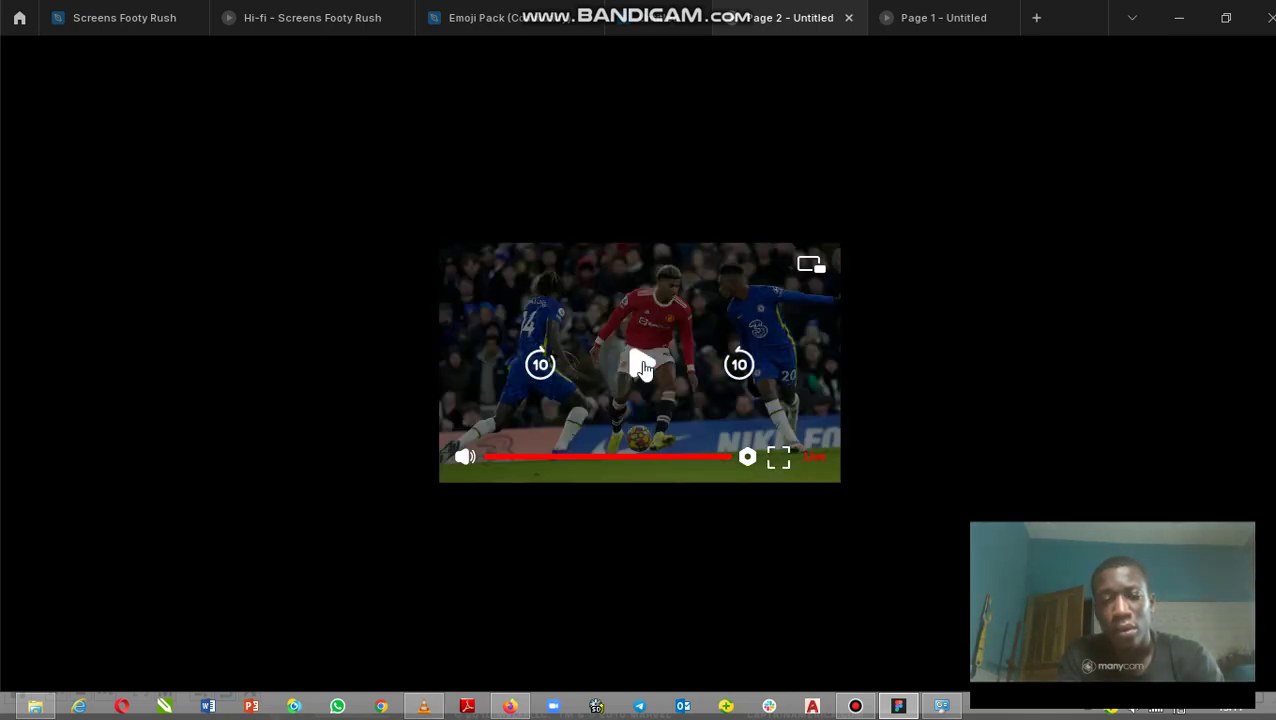
pyautogui.click(643, 366)
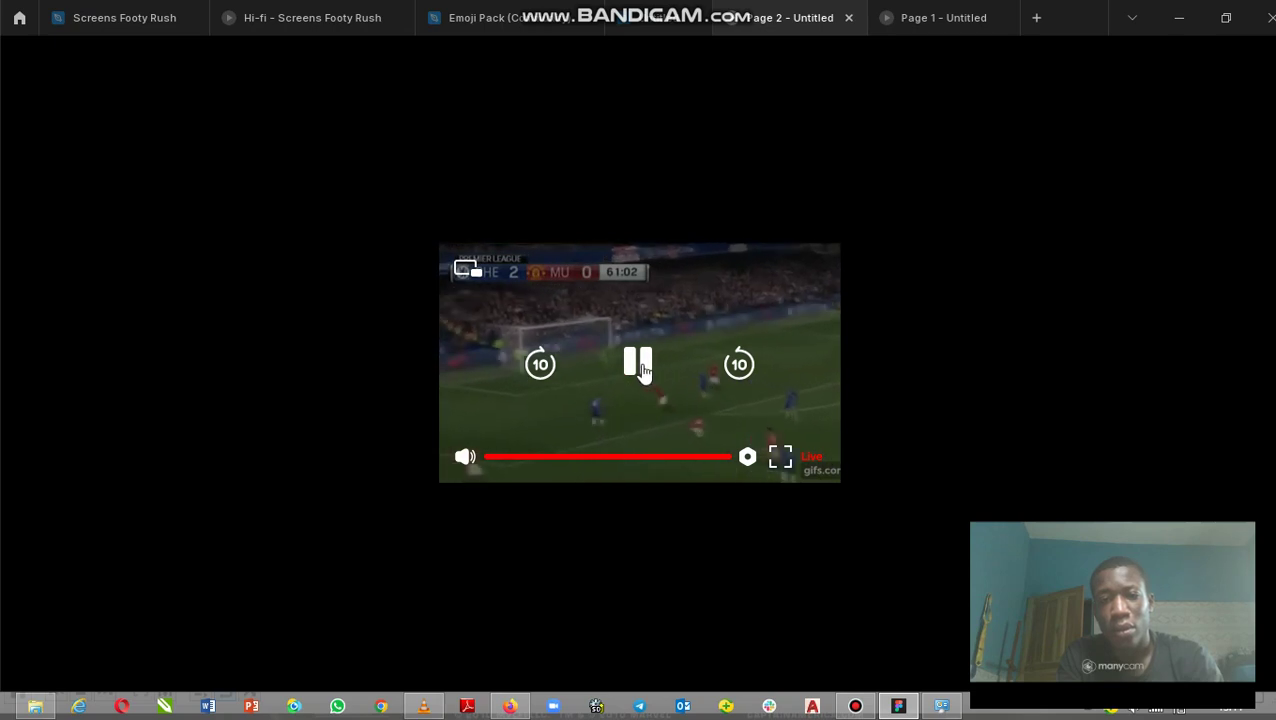
pyautogui.click(641, 362)
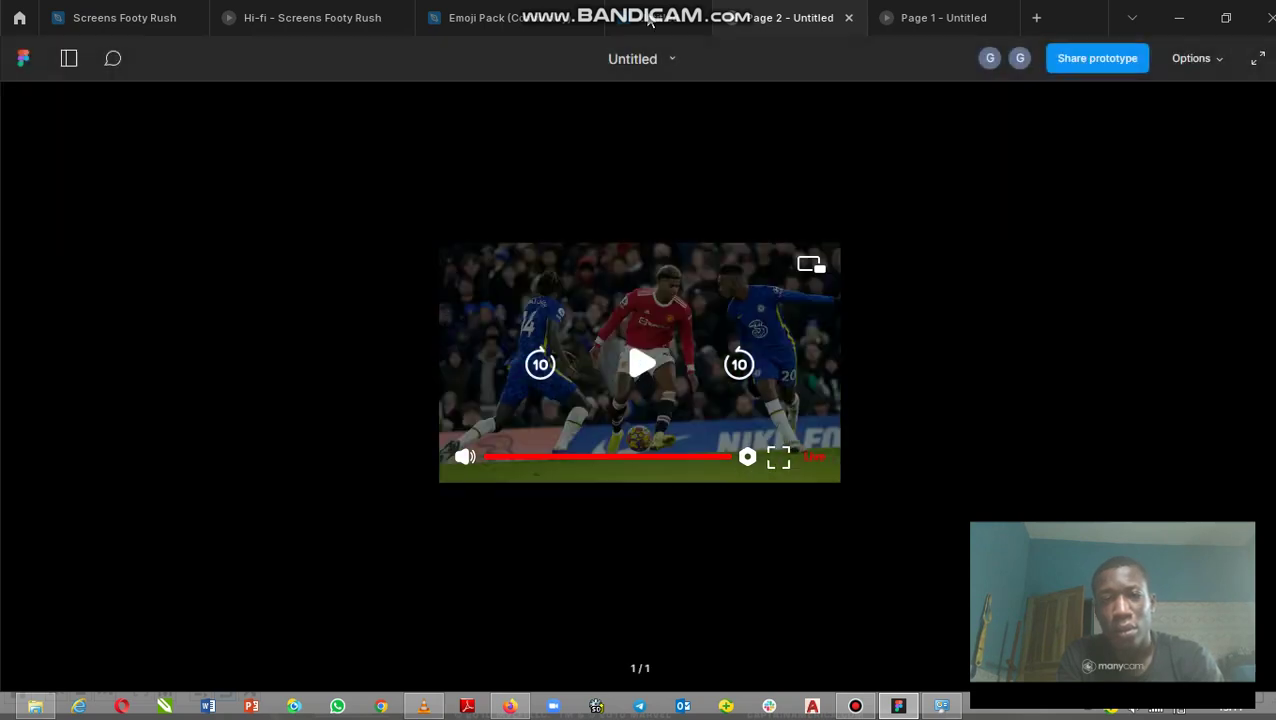
pyautogui.click(648, 25)
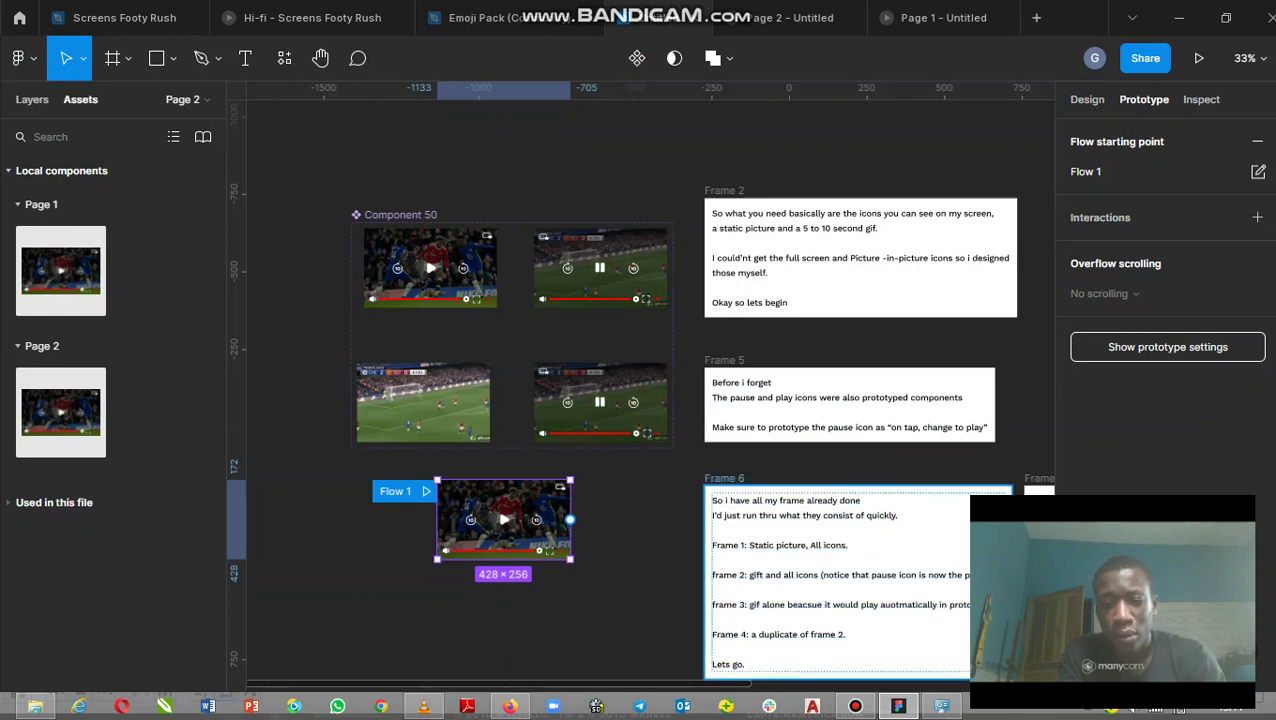
# Duplicate the Frame 8 note into a new Frame 9 note for editing
pyautogui.press('h')
pyautogui.moveTo(836, 478)
pyautogui.mouseDown()
pyautogui.moveTo(655, 362)
pyautogui.moveTo(535, 370)
pyautogui.mouseUp()
pyautogui.press('v')
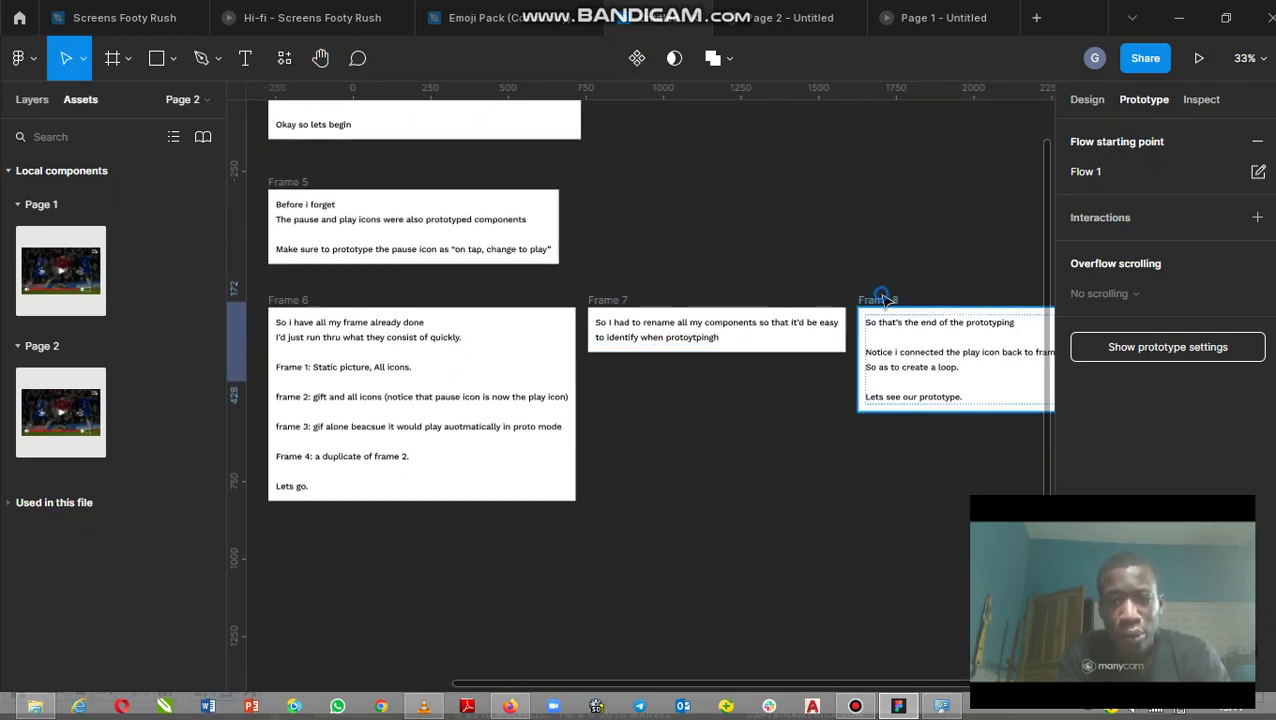
pyautogui.click(884, 300)
pyautogui.hotkey('ctrl', 'd')
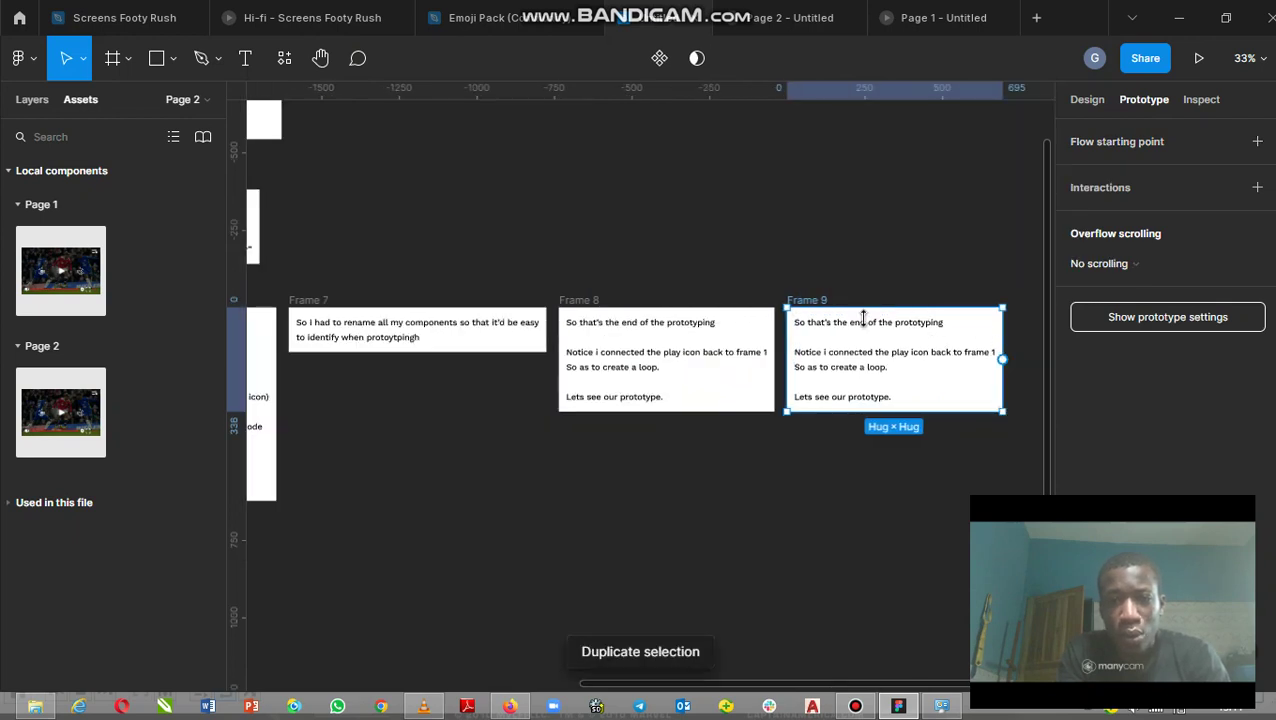
pyautogui.doubleClick(853, 333)
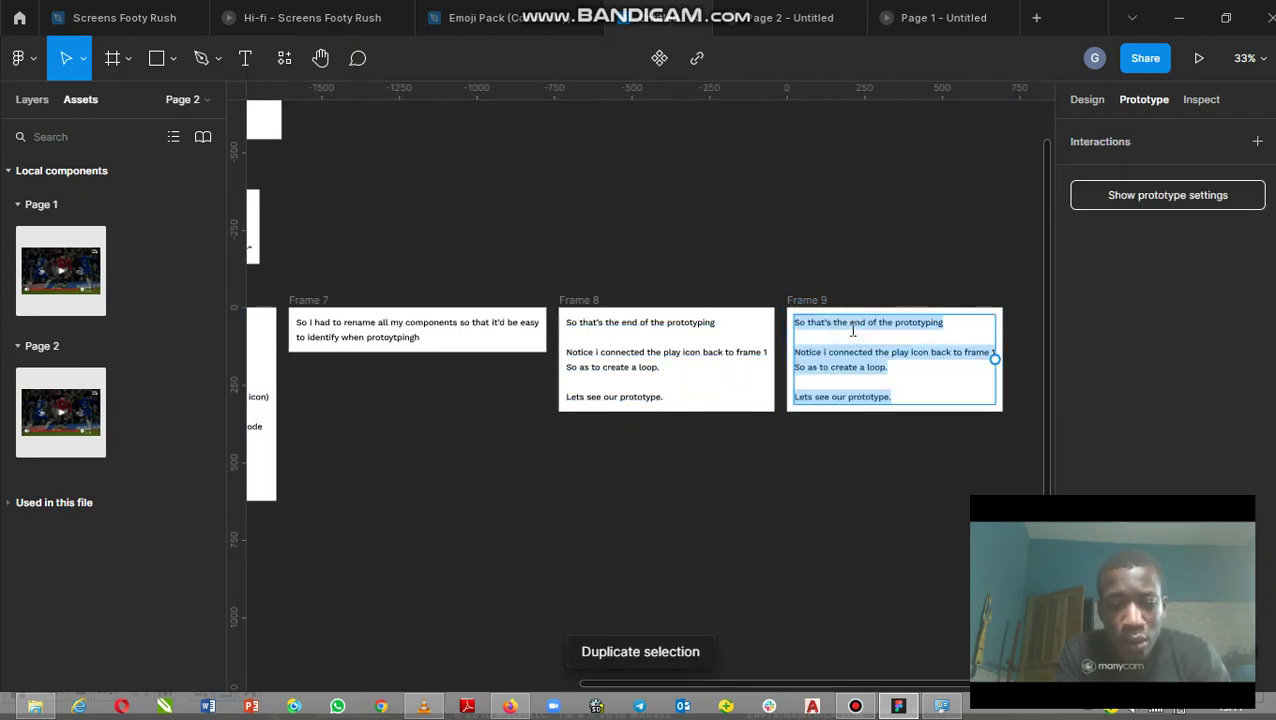
# Write 'SO thats the end of the video.', 'Thanks for watching' and a like-and-subscribe request
pyautogui.press('BackSpace')
pyautogui.write('SO thats the end of the video.')
pyautogui.press('Return')
pyautogui.write('Tha')
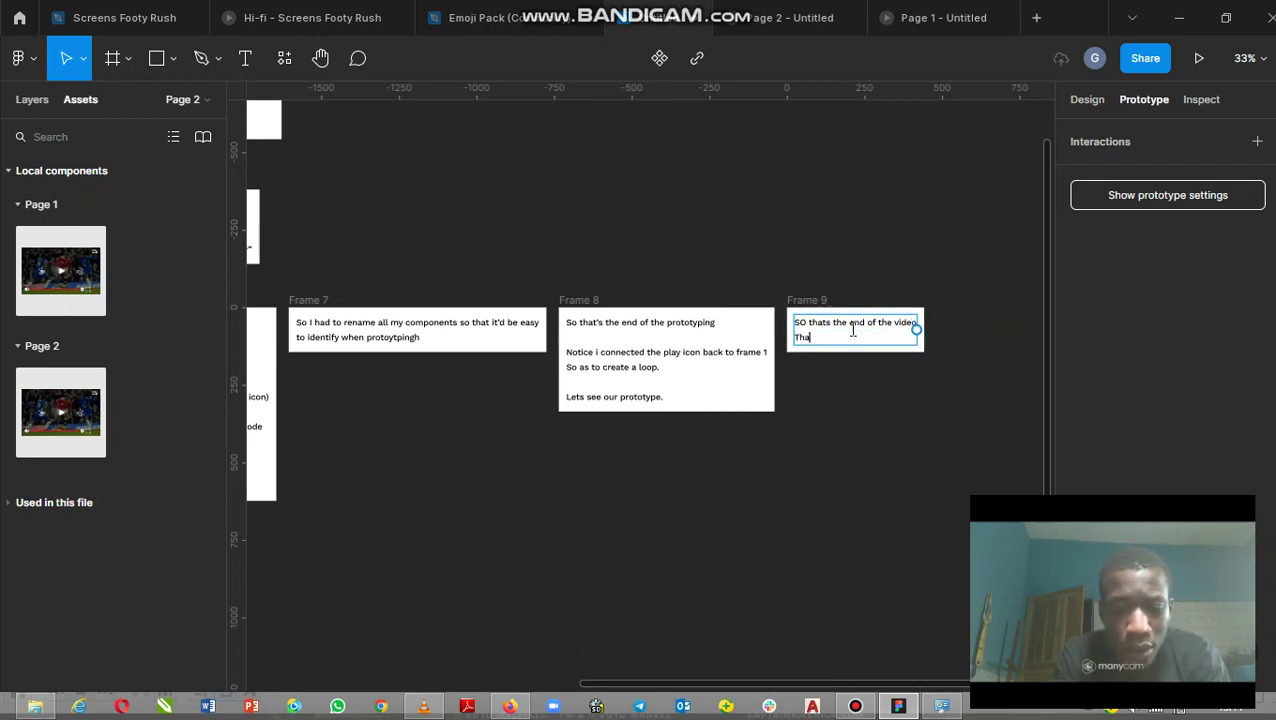
pyautogui.write('nks for watching')
pyautogui.press('Return')
pyautogui.press('Return')
pyautogui.write('#')
pyautogui.write('yed and gaine')
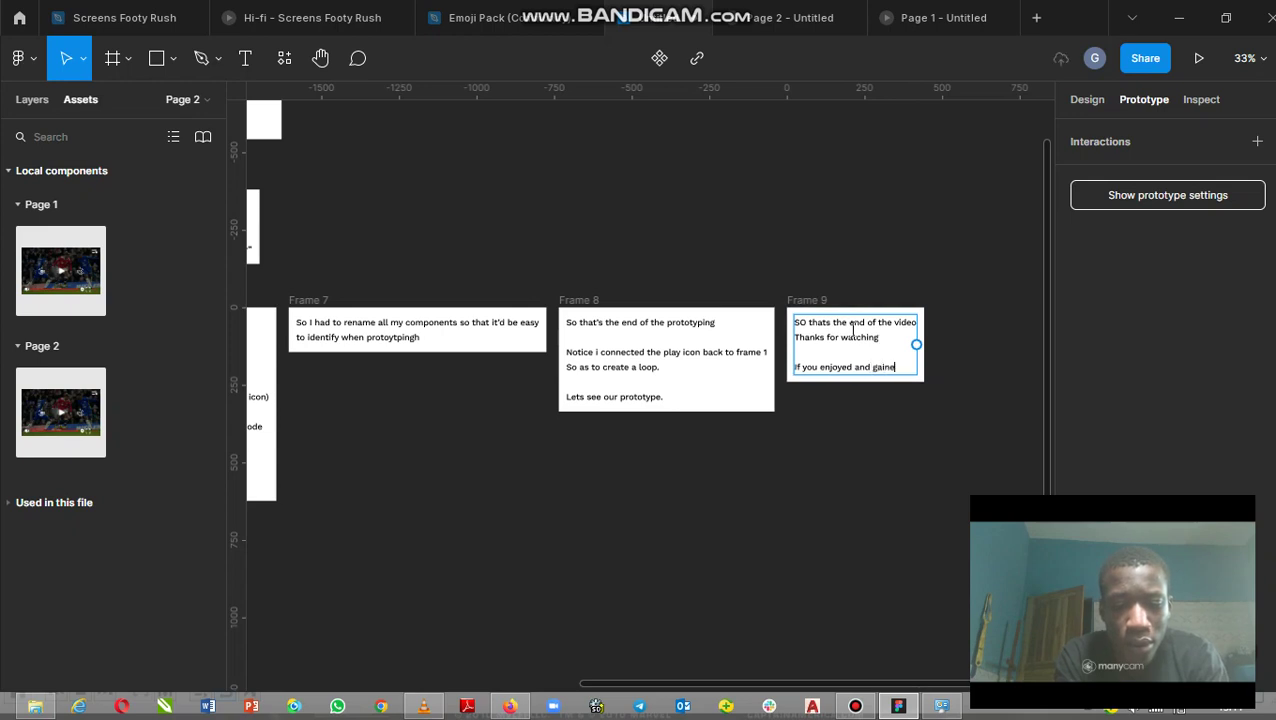
pyautogui.write('alue')
pyautogui.press('Return')
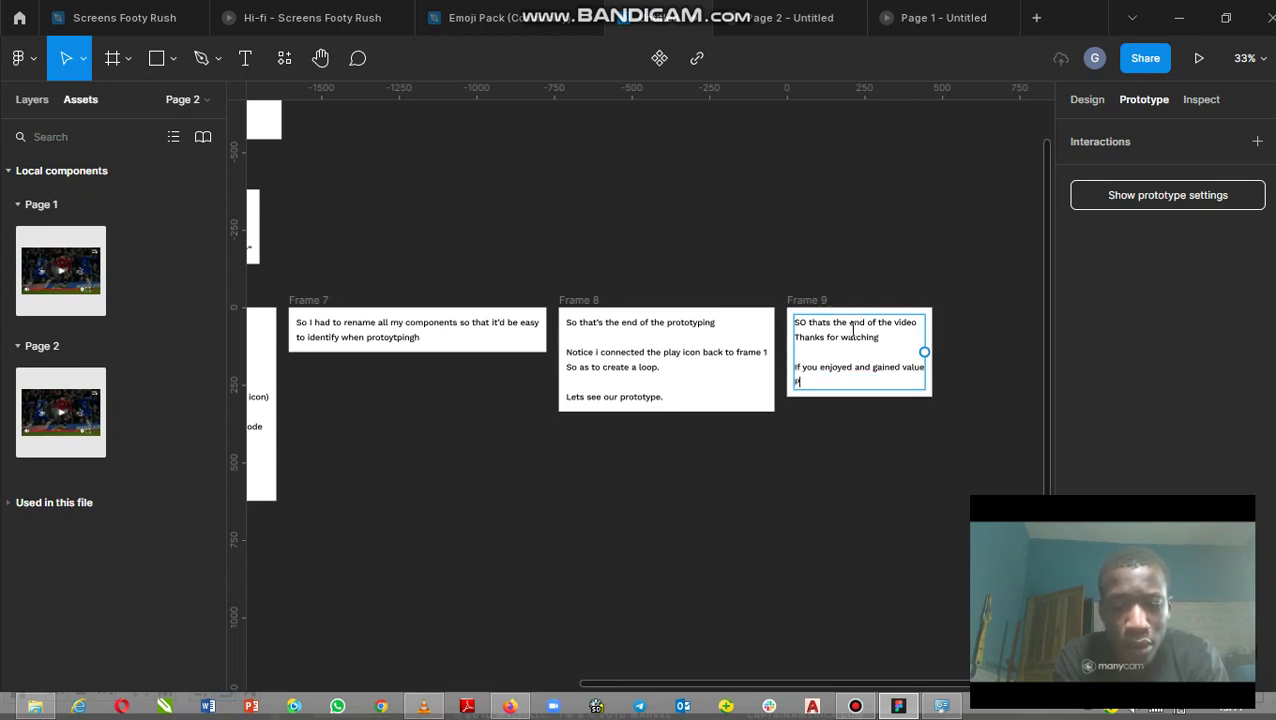
pyautogui.write('lease leave')
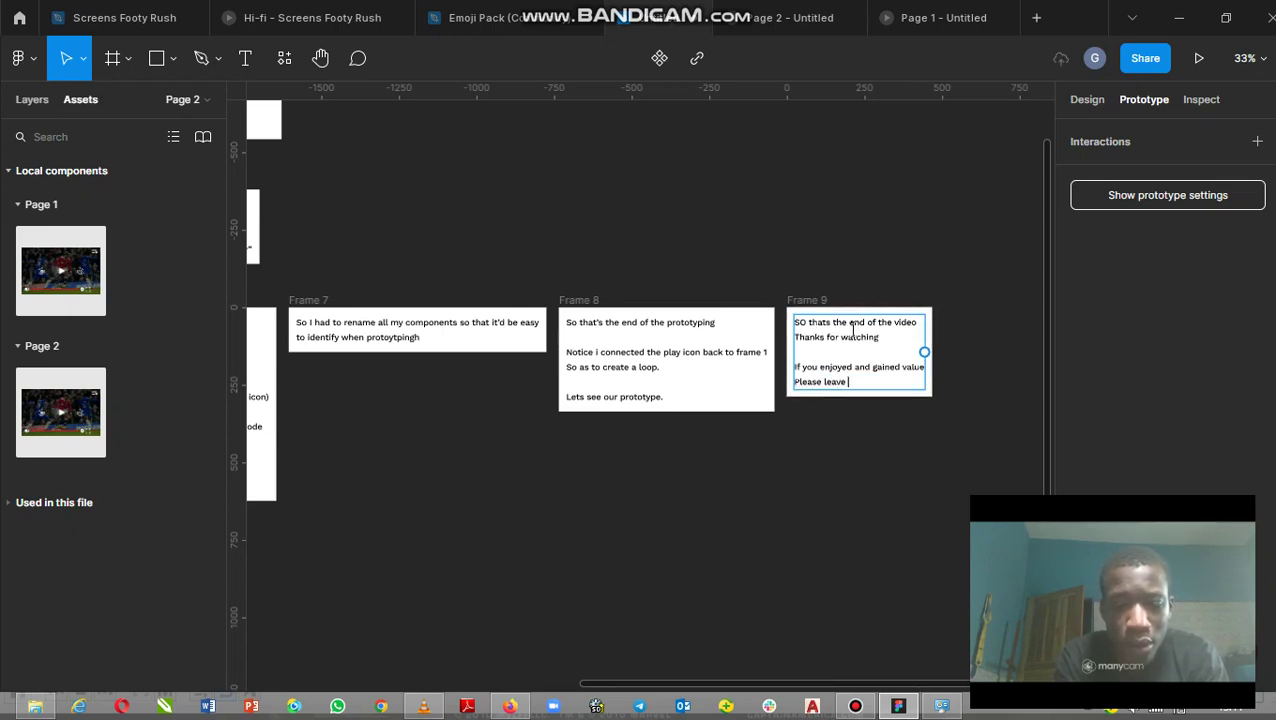
pyautogui.write(' an')
pyautogui.write('like and subscribe')
# Add the sign-off lines 'Thanks and GOODBYE', 'Next time', 'You'd sure be hearing my voice', 'Byeee'
pyautogui.press('Return')
pyautogui.press('Return')
pyautogui.write('Thanks ')
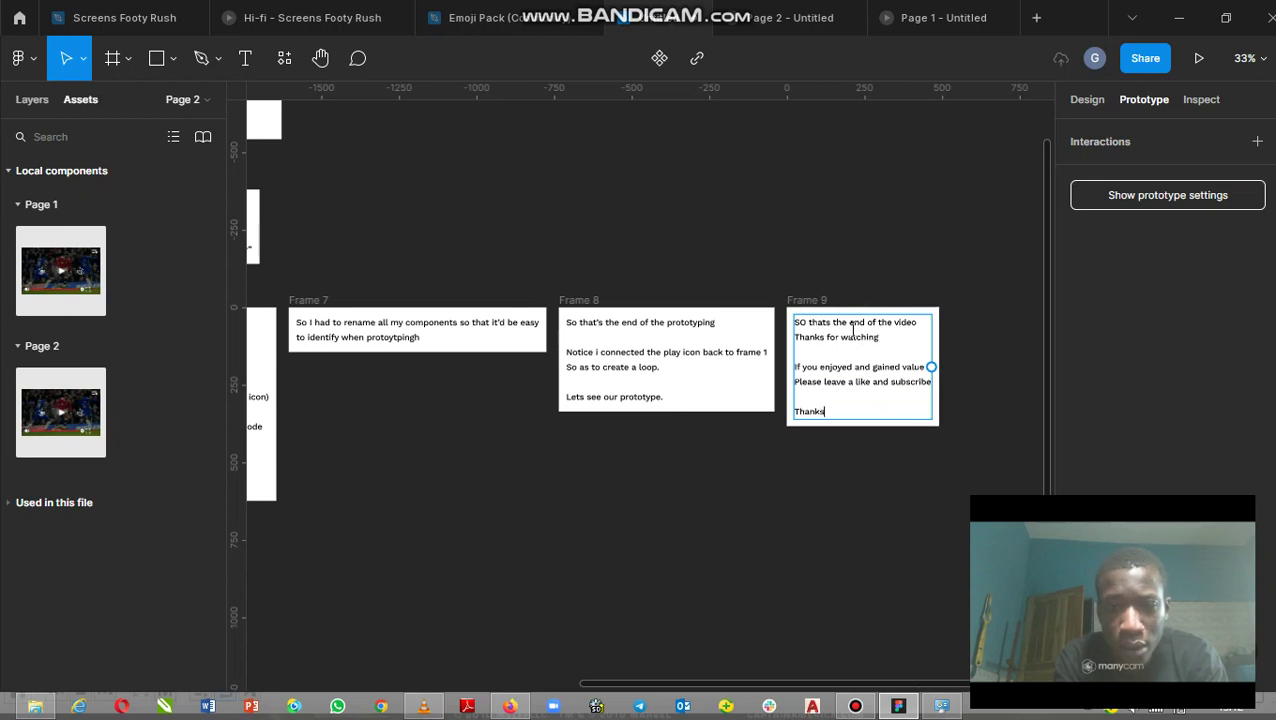
pyautogui.write('and GOODBYE')
pyautogui.press('Return')
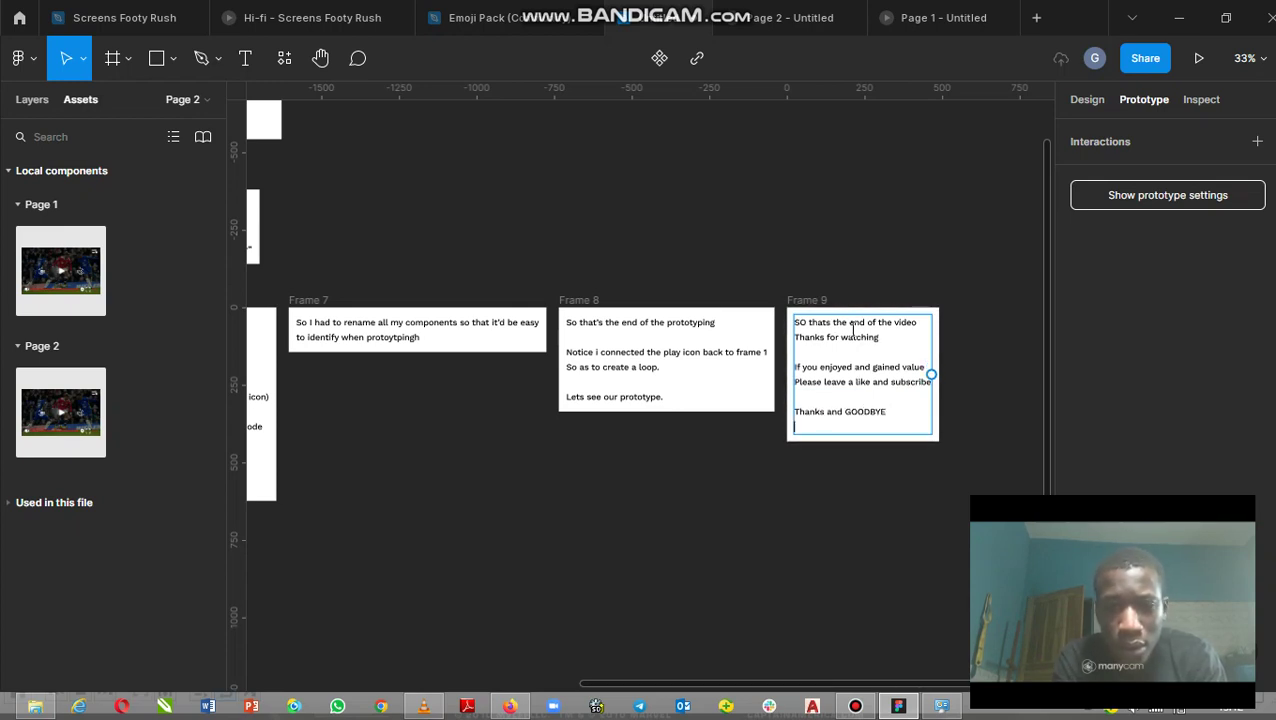
pyautogui.write('Next tim')
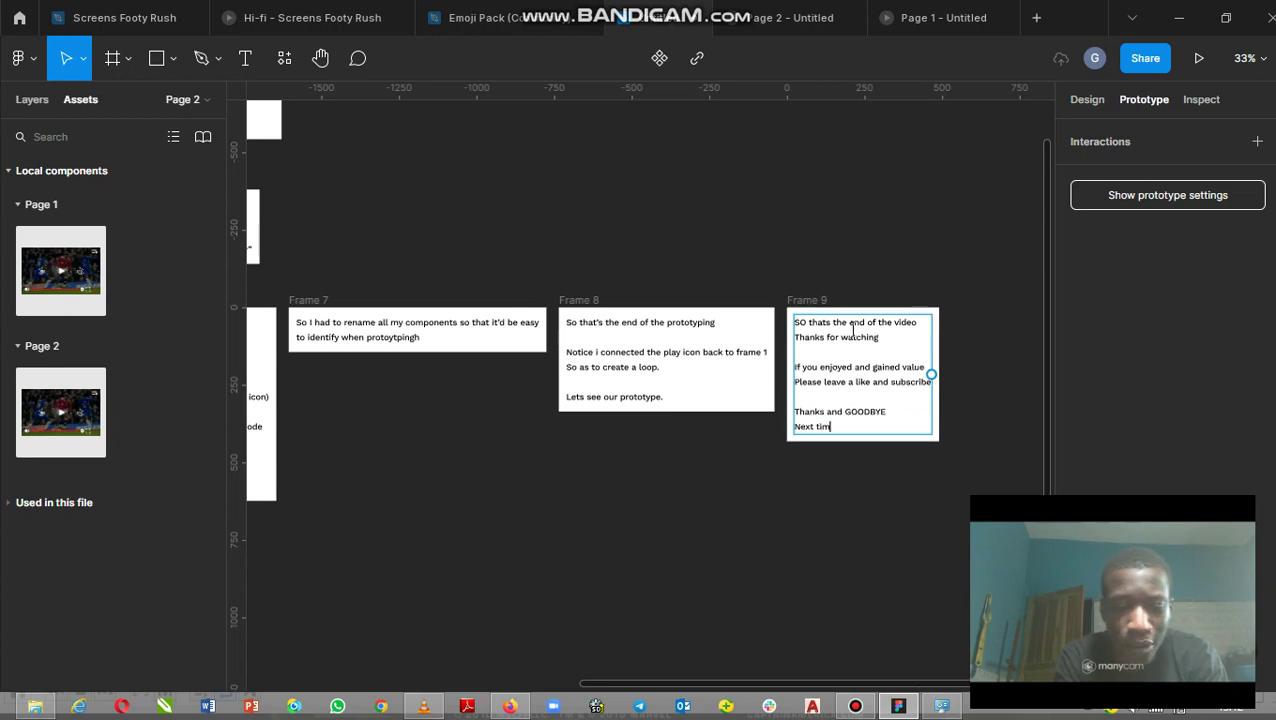
pyautogui.write('e')
pyautogui.press('Return')
pyautogui.write("You'd sure be hearing my voice")
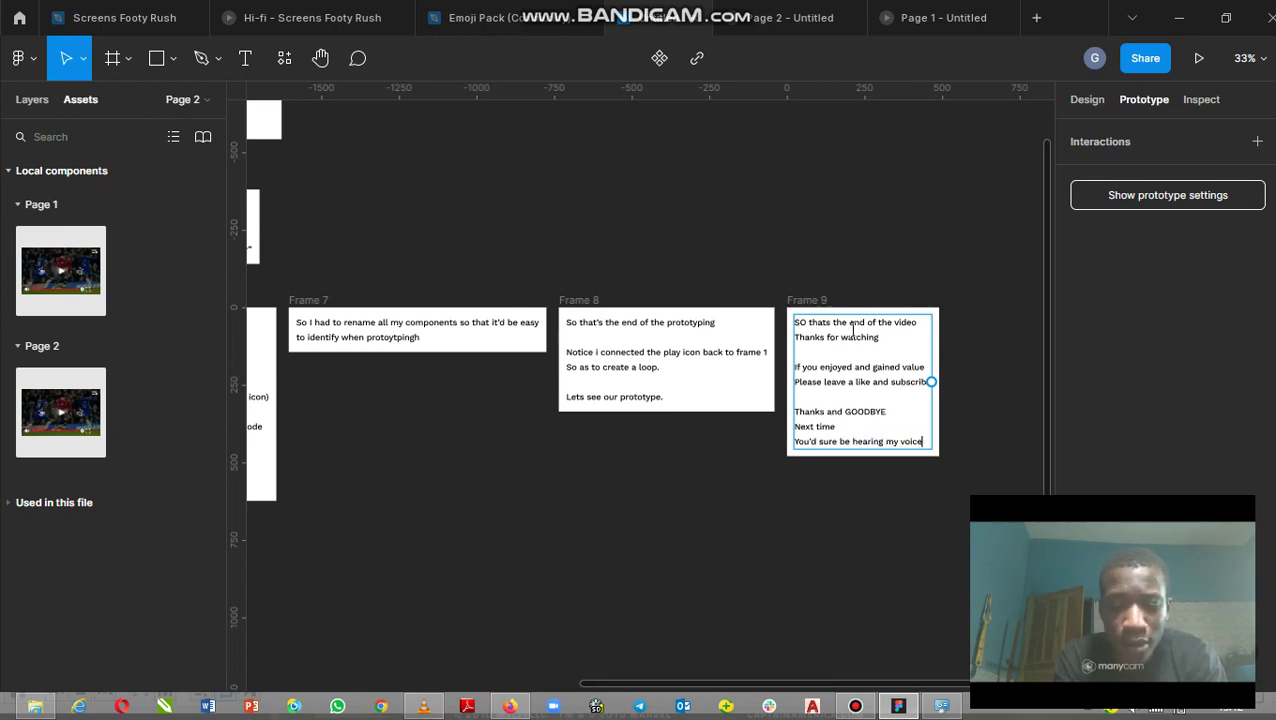
pyautogui.press('Return')
pyautogui.write('Byeee')
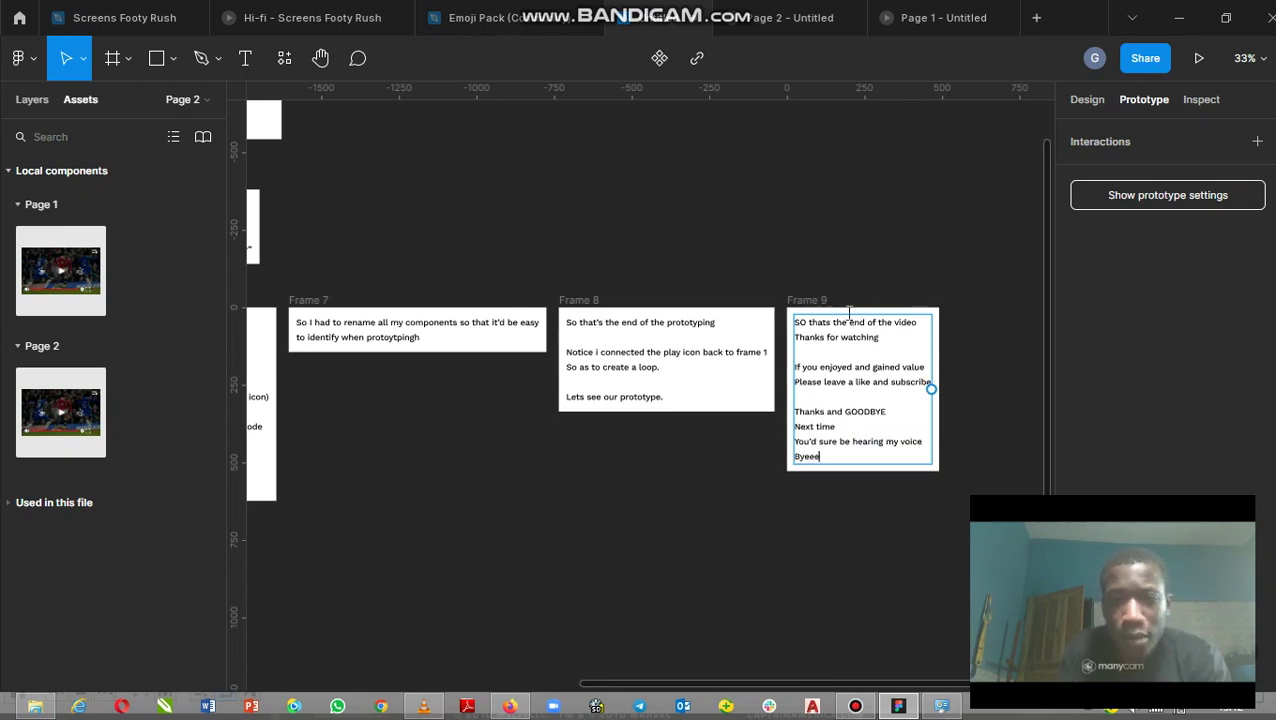
pyautogui.press('Escape')
pyautogui.click(855, 706)
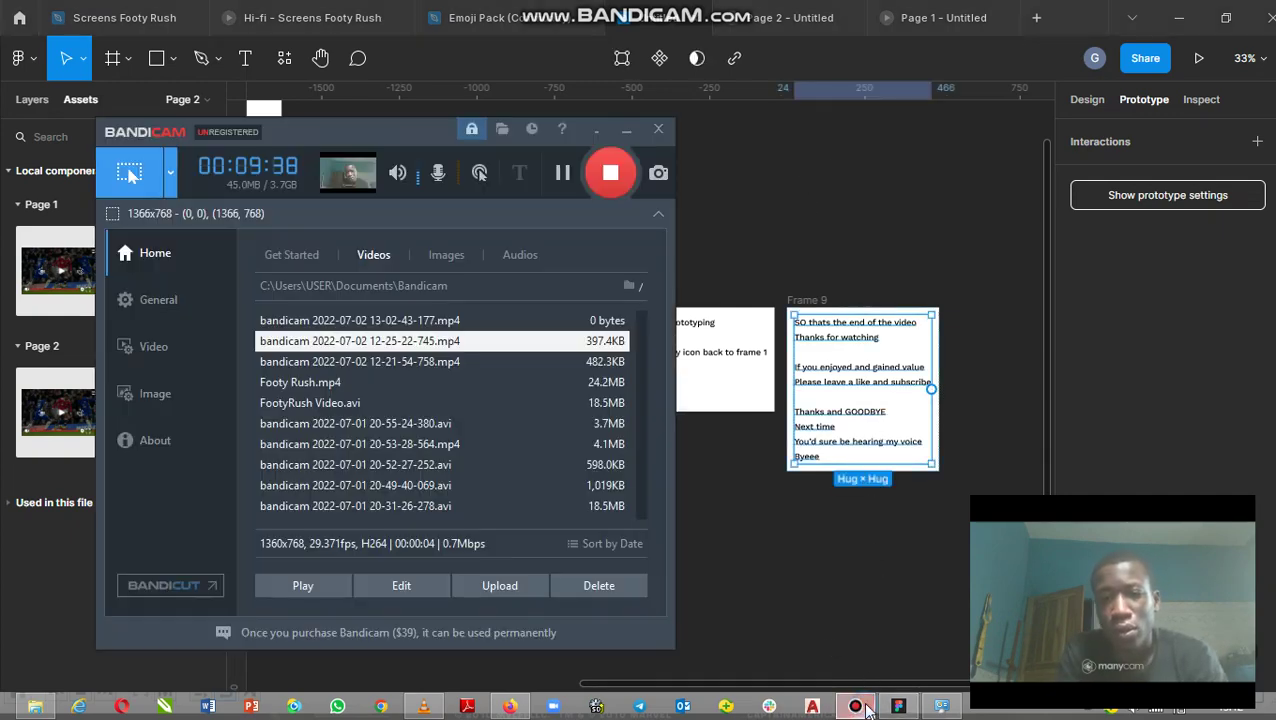